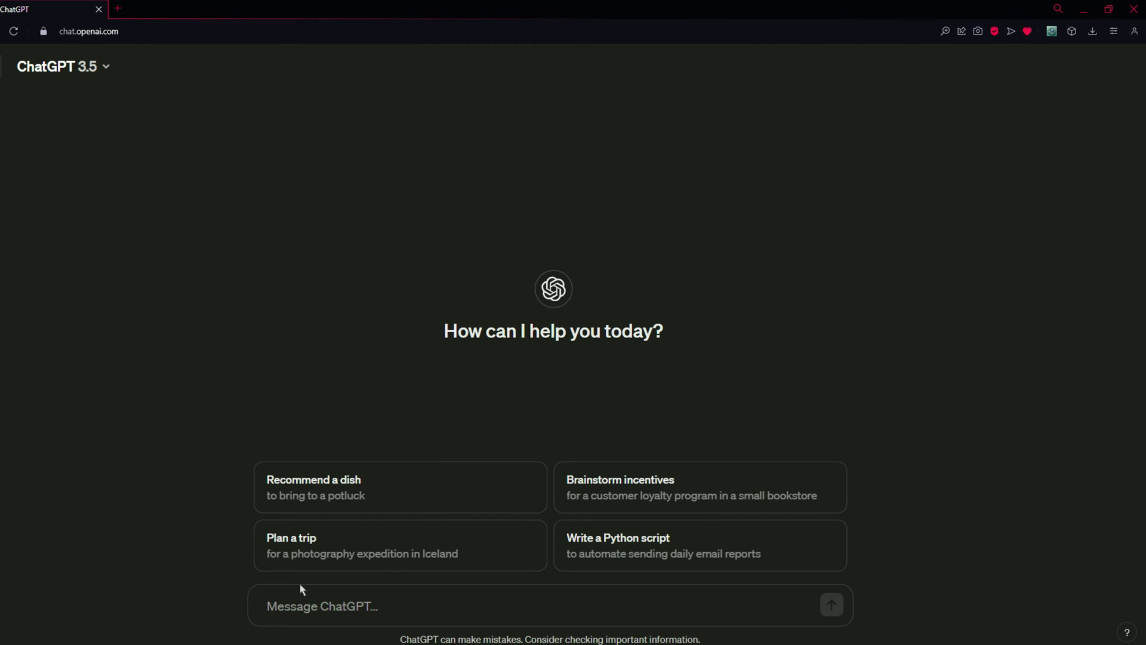
# Step: Ask ChatGPT "what is mermaid js"
pyautogui.write('w')
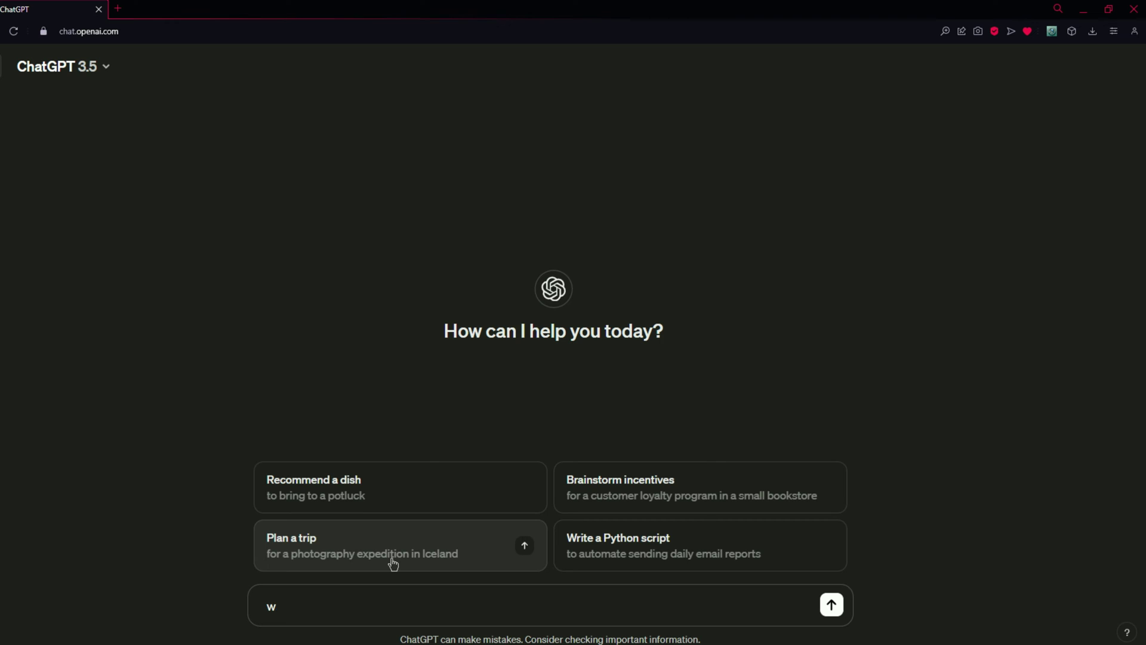
pyautogui.write('hat is mermaid js')
pyautogui.press('Return')
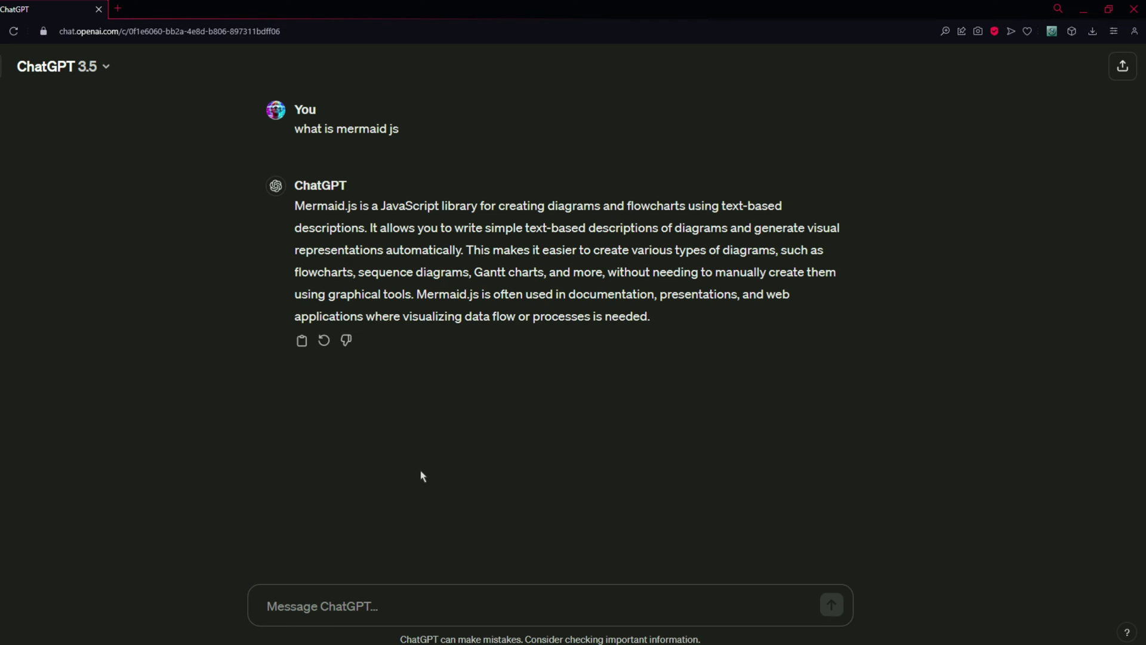
# Step: Request SQL code for a social media app's database and read through the generated script
pyautogui.write('I wan')
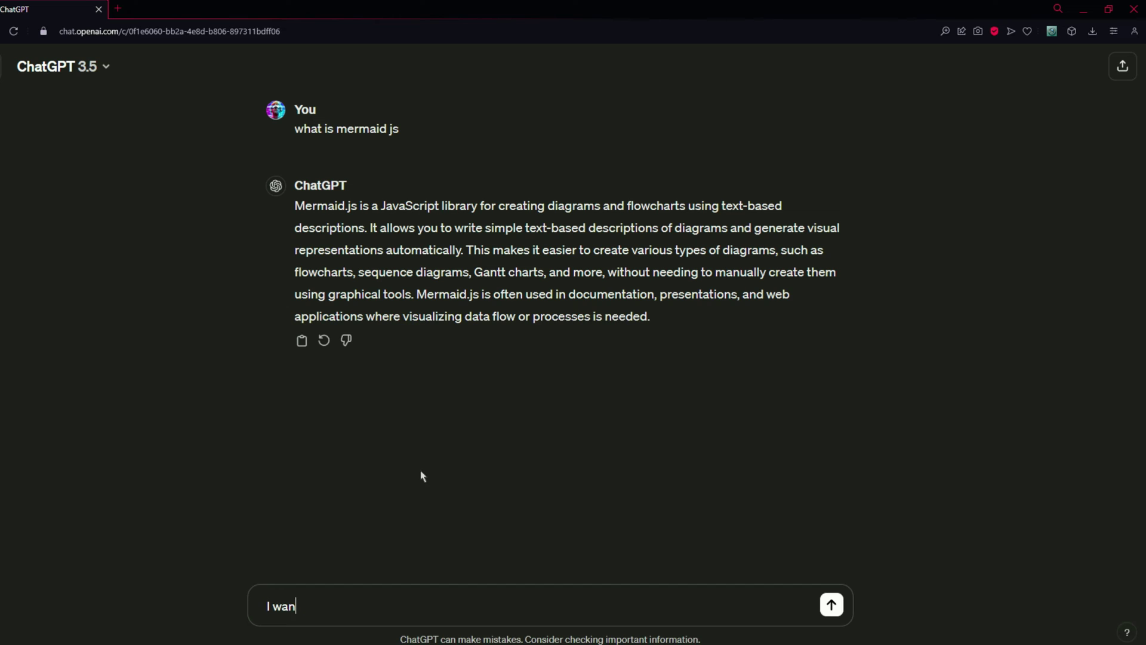
pyautogui.write('t to create a social')
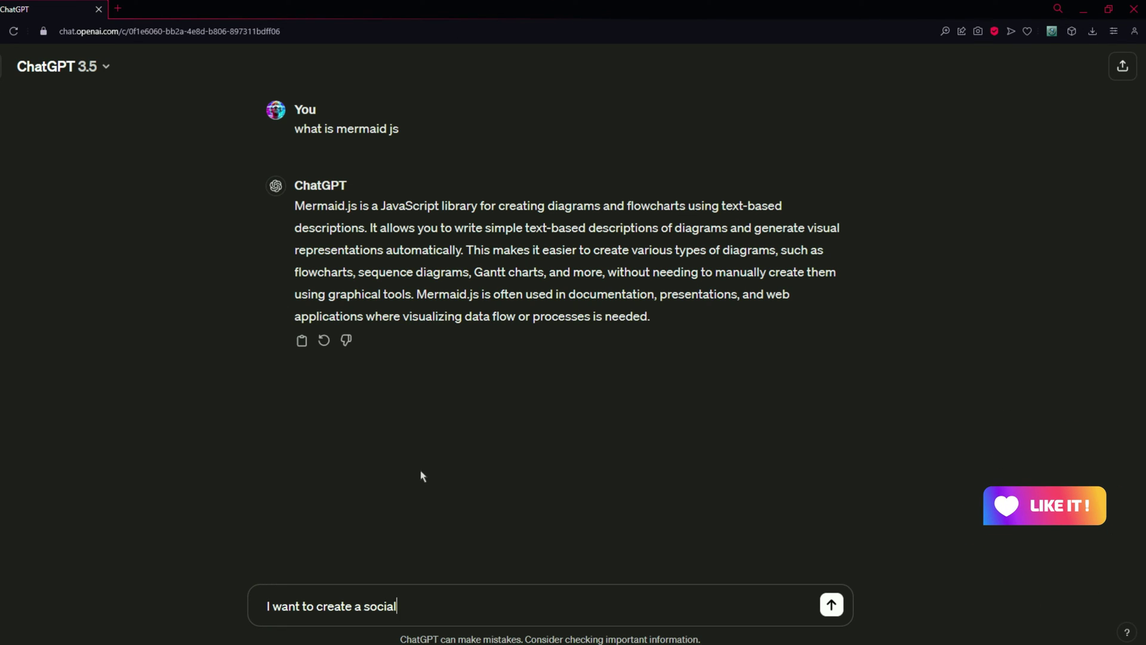
pyautogui.write(' media app. G')
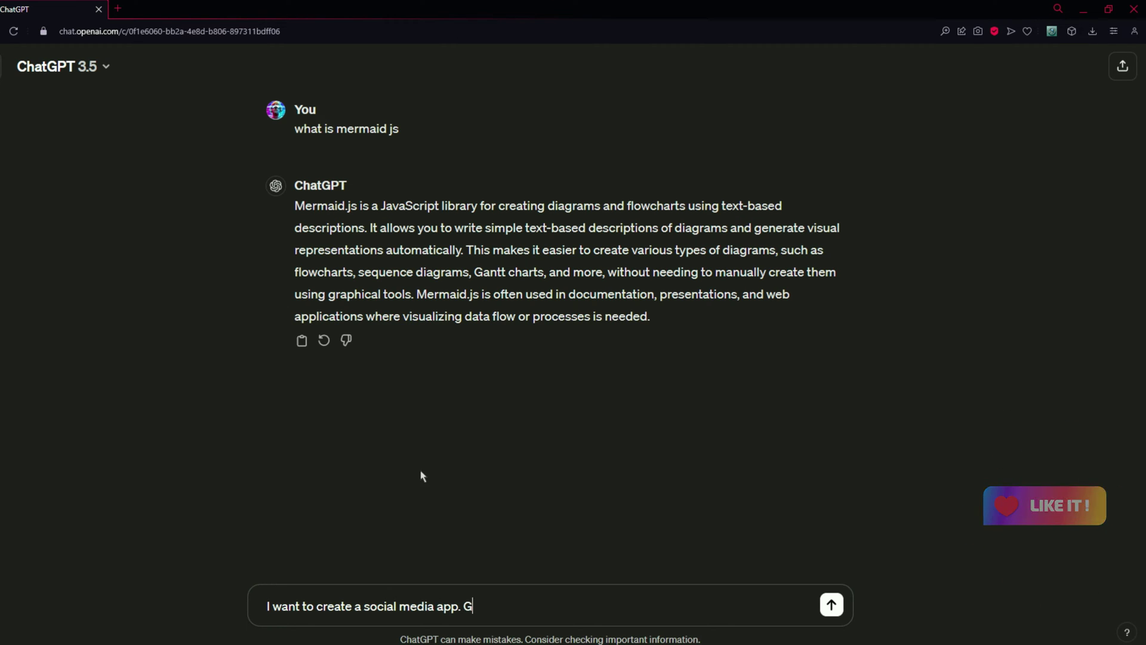
pyautogui.write('ive sql ')
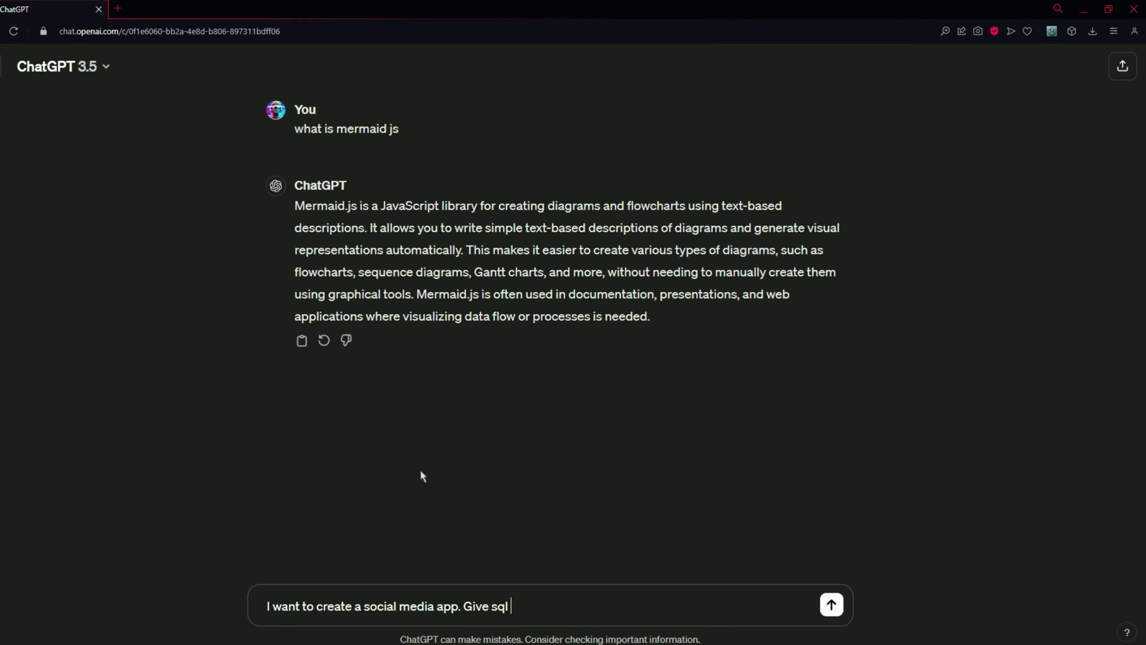
pyautogui.write('code or database for')
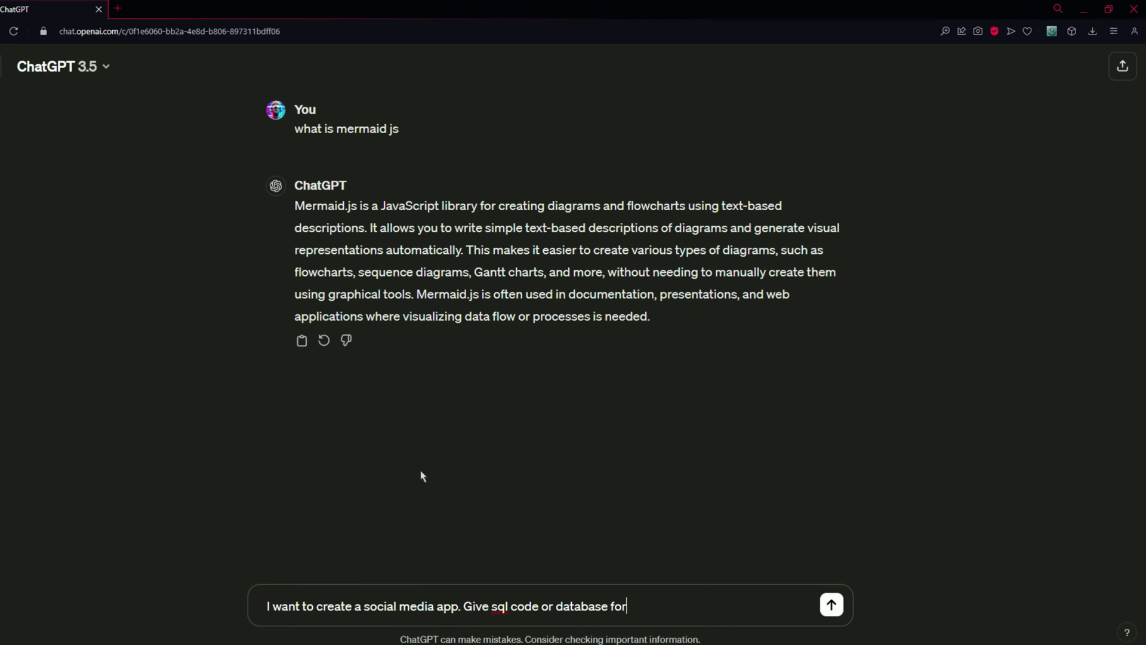
pyautogui.write(' my app')
pyautogui.press('Return')
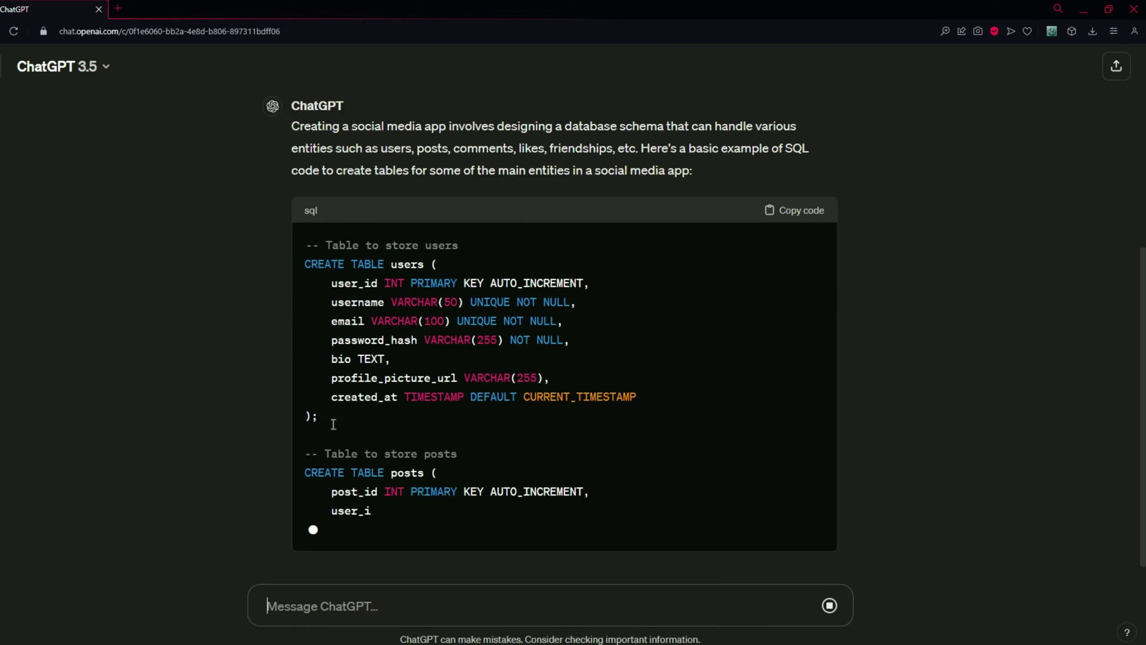
pyautogui.scroll(3, 382, 196)
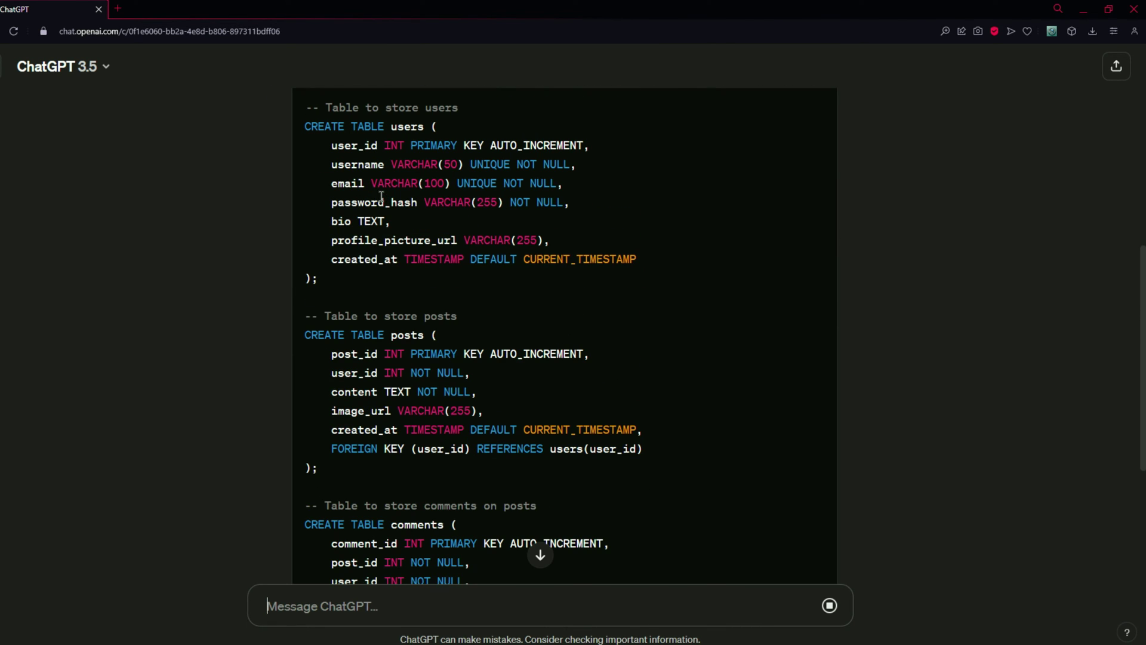
pyautogui.scroll(-6, 419, 367)
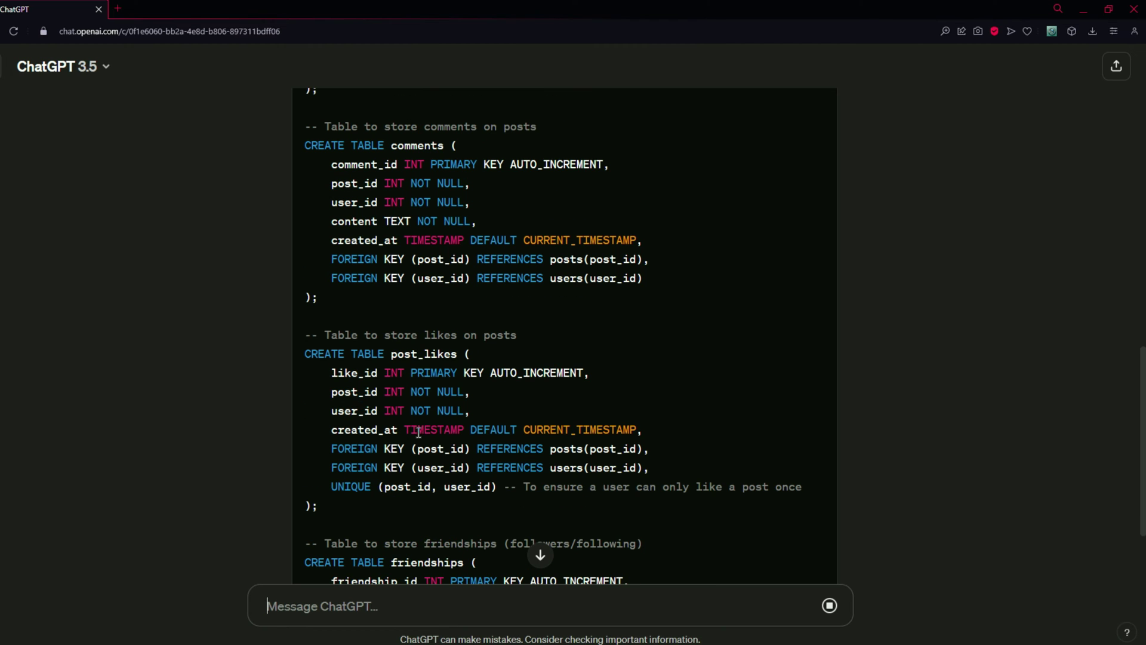
pyautogui.scroll(-4, 436, 369)
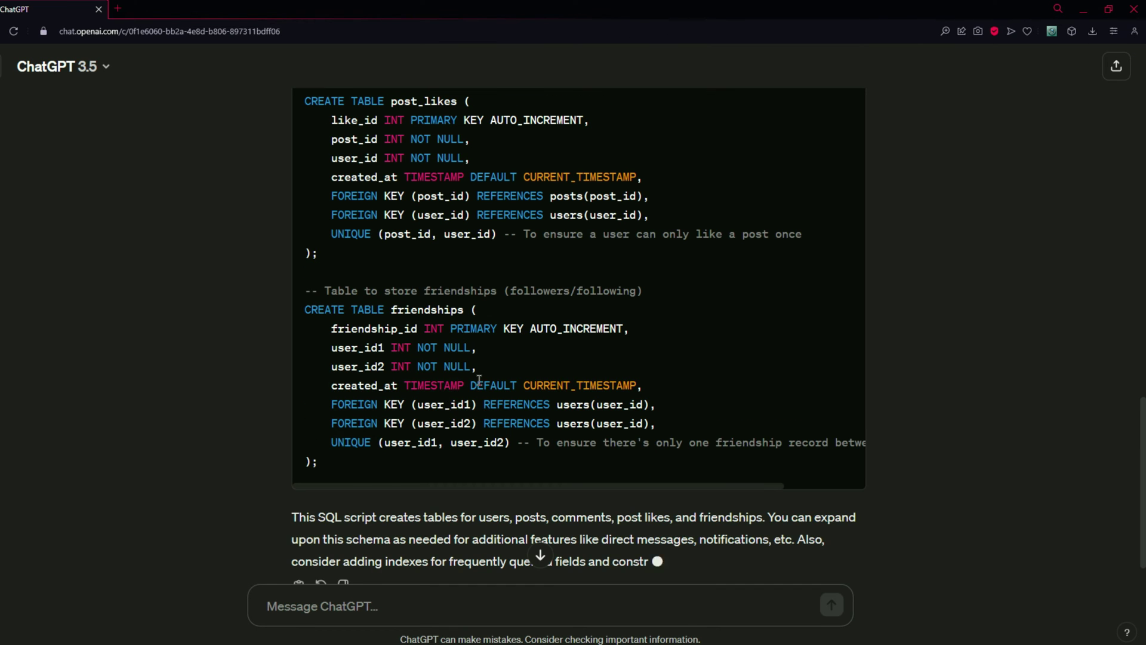
pyautogui.scroll(6, 402, 385)
pyautogui.scroll(4, 418, 319)
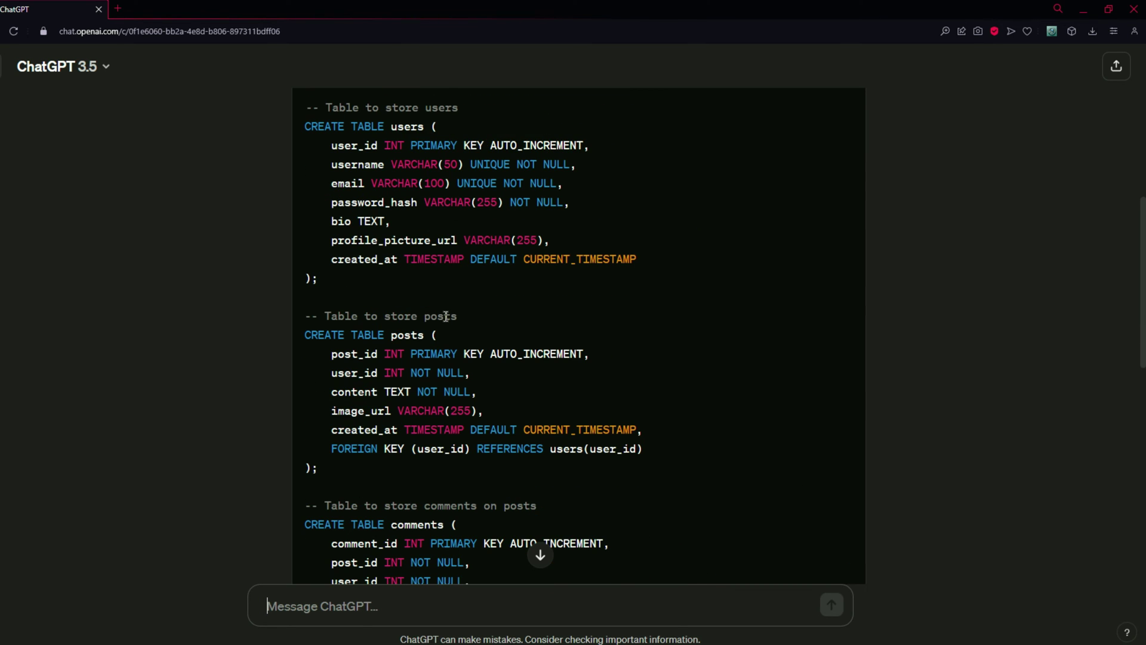
pyautogui.scroll(2, 446, 317)
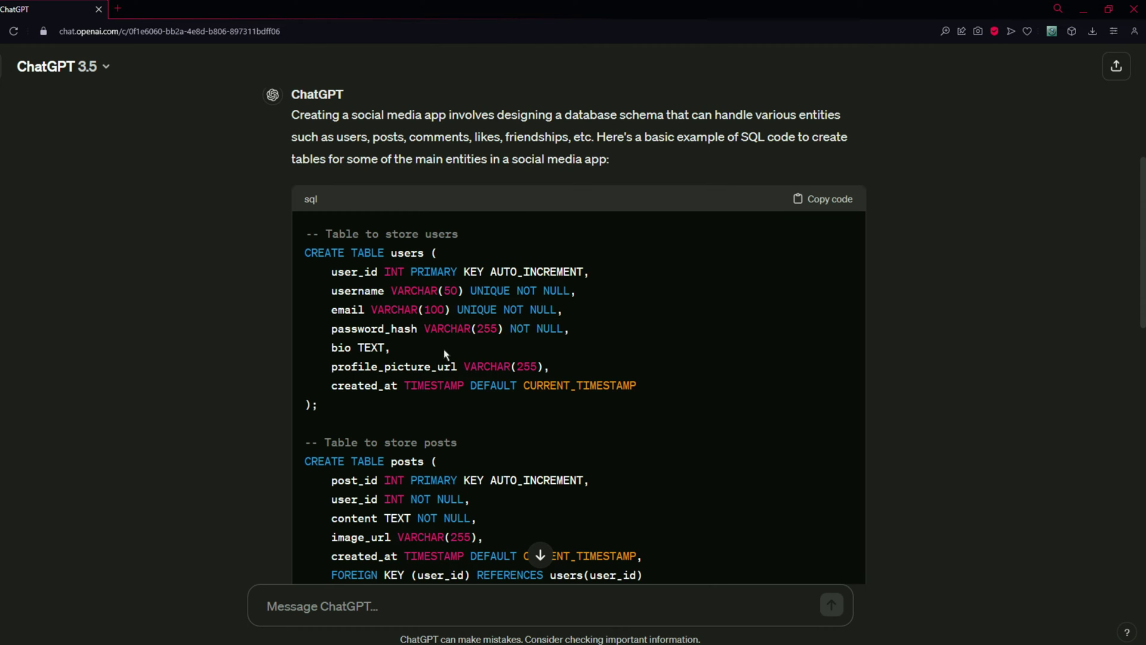
pyautogui.scroll(-15, 445, 354)
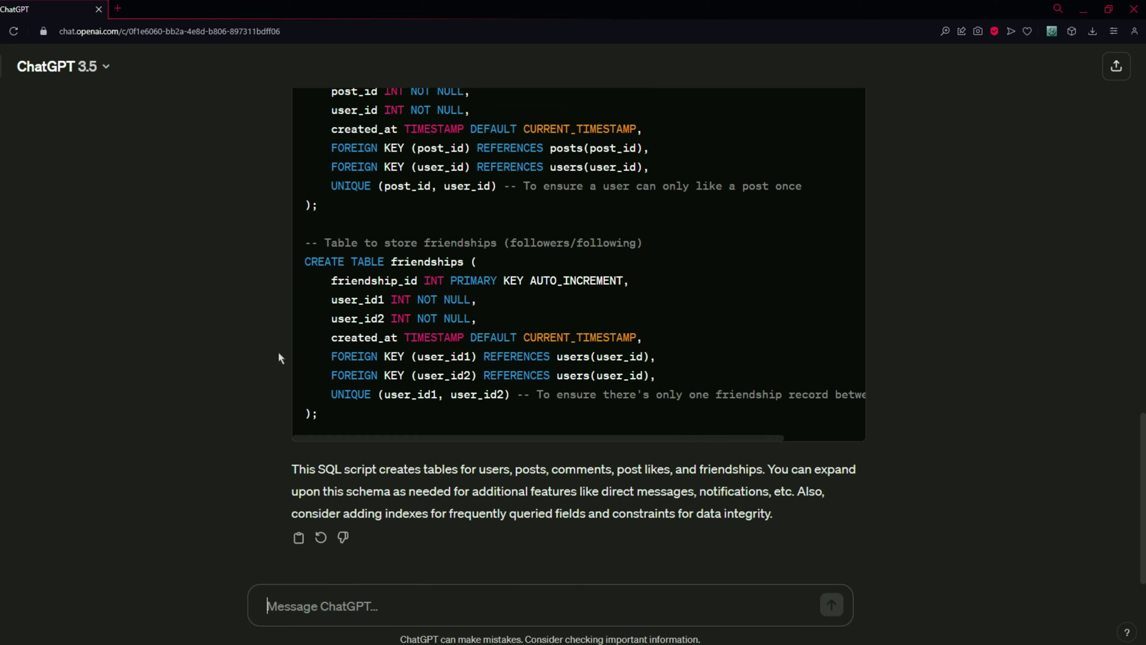
pyautogui.scroll(5, 397, 449)
# Step: Ask "what are some database diagams?" and review the listed types: ERD, schema, UML class and more
pyautogui.write('w')
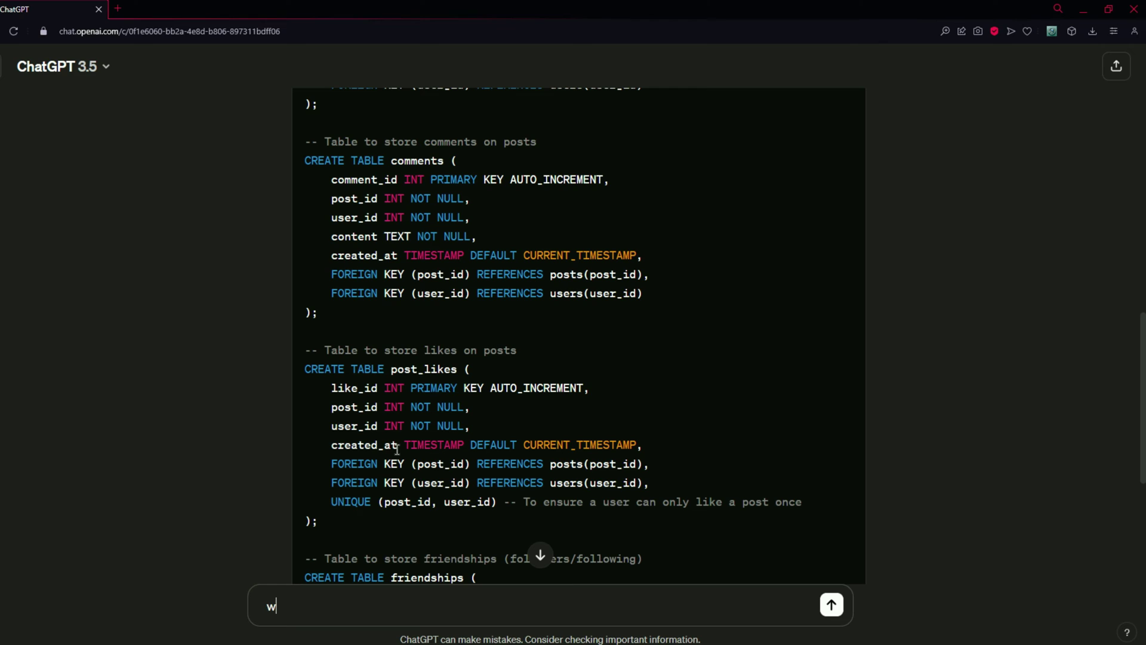
pyautogui.write('hat are some database diagams?')
pyautogui.press('Return')
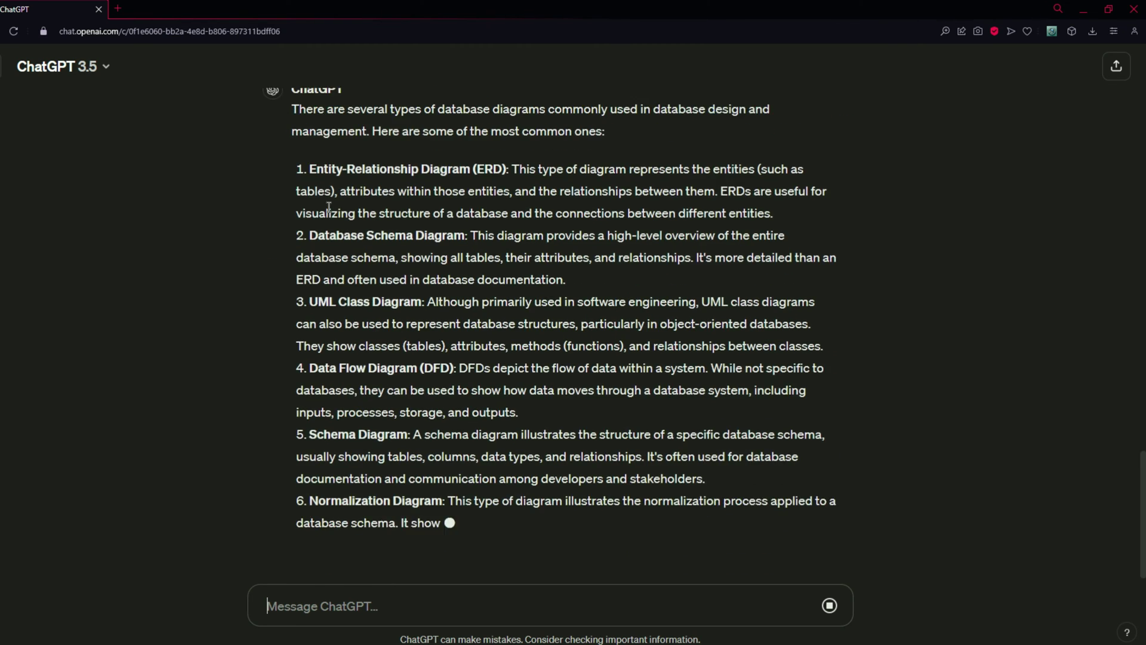
pyautogui.scroll(1, 358, 197)
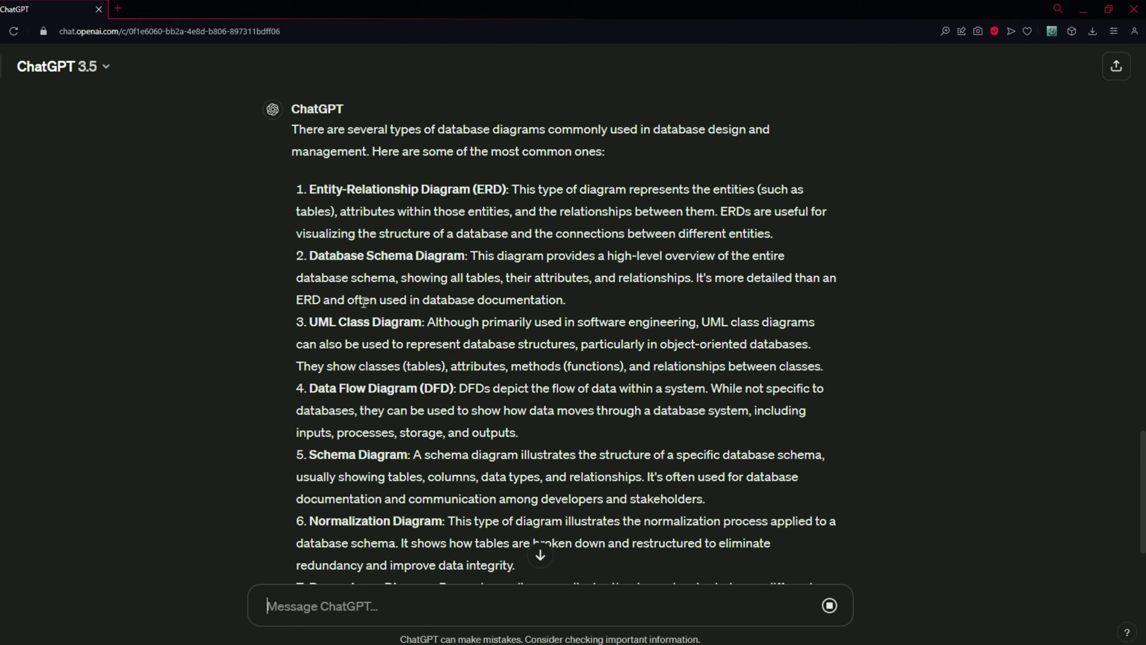
pyautogui.scroll(-1, 353, 317)
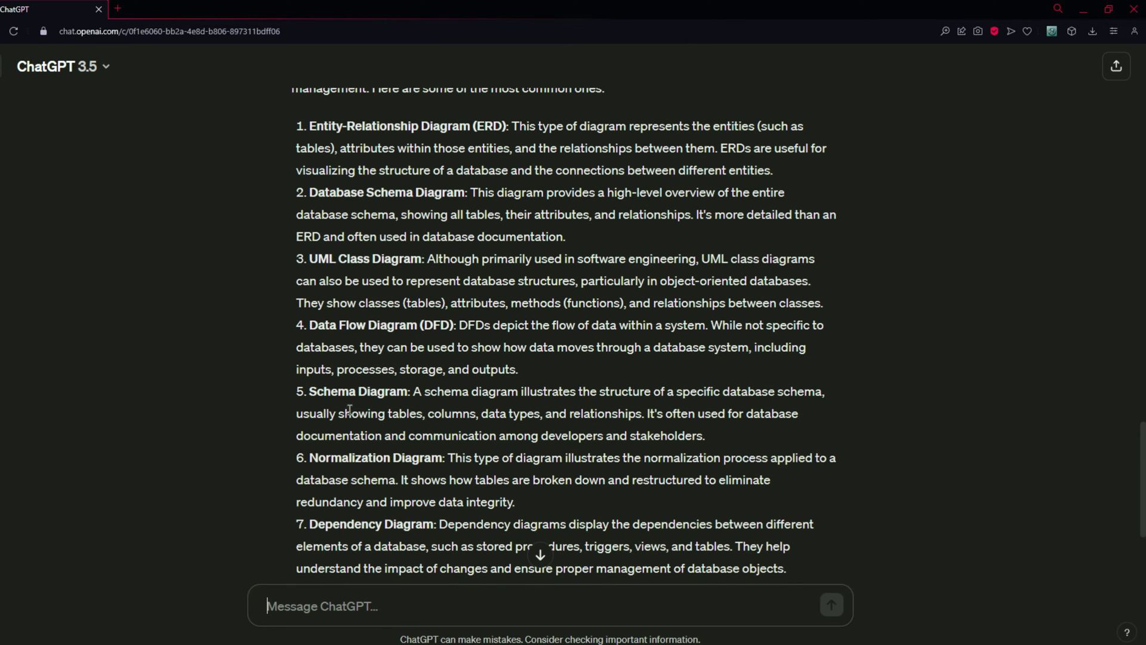
pyautogui.scroll(-1, 371, 420)
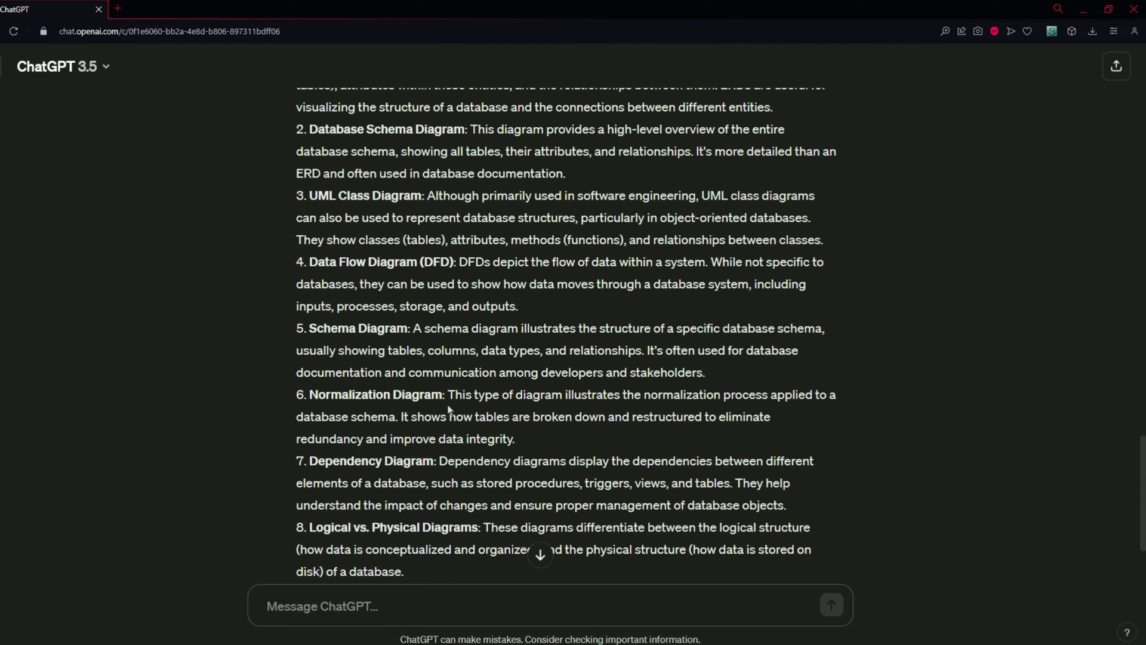
pyautogui.scroll(-3, 437, 415)
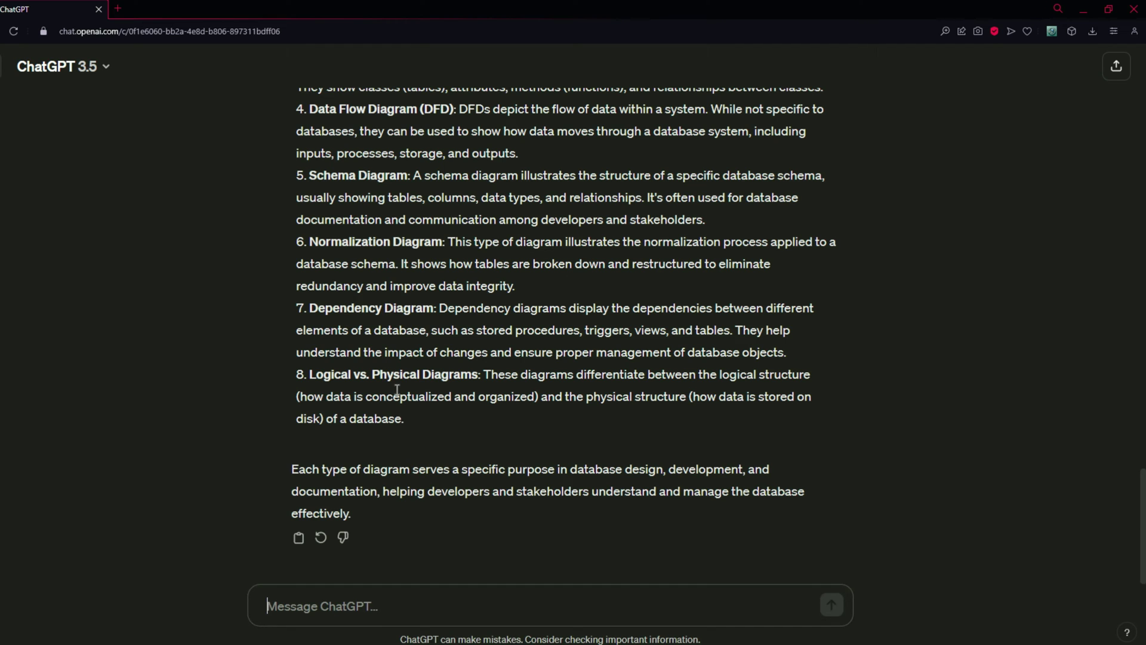
pyautogui.scroll(7, 361, 370)
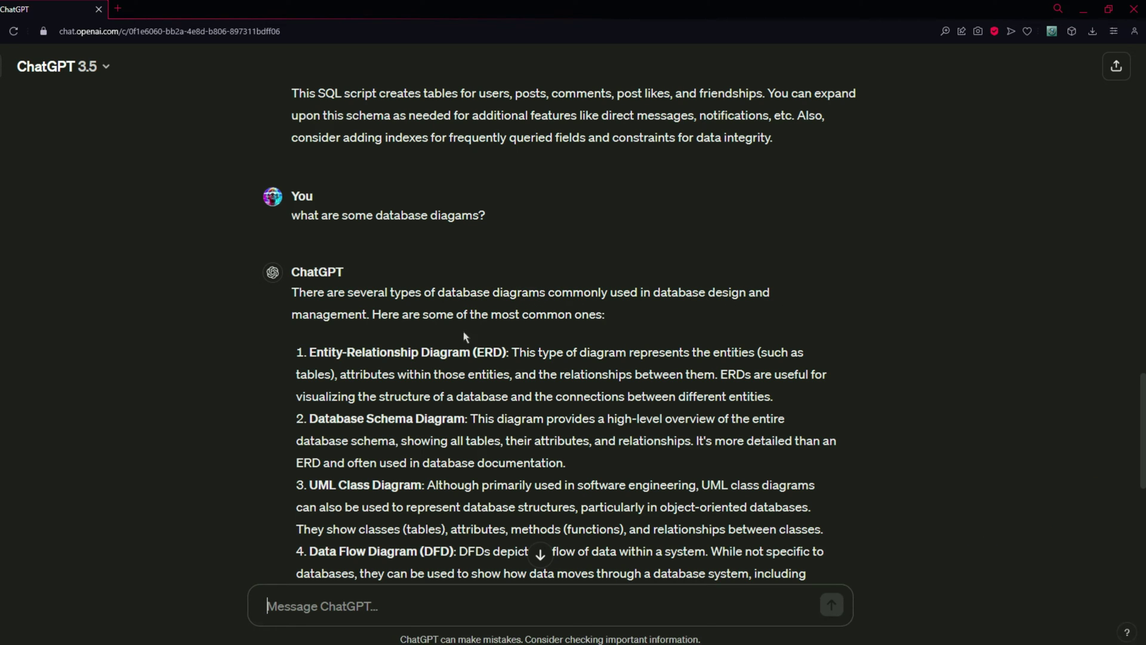
pyautogui.scroll(-1, 466, 338)
pyautogui.scroll(-4, 416, 555)
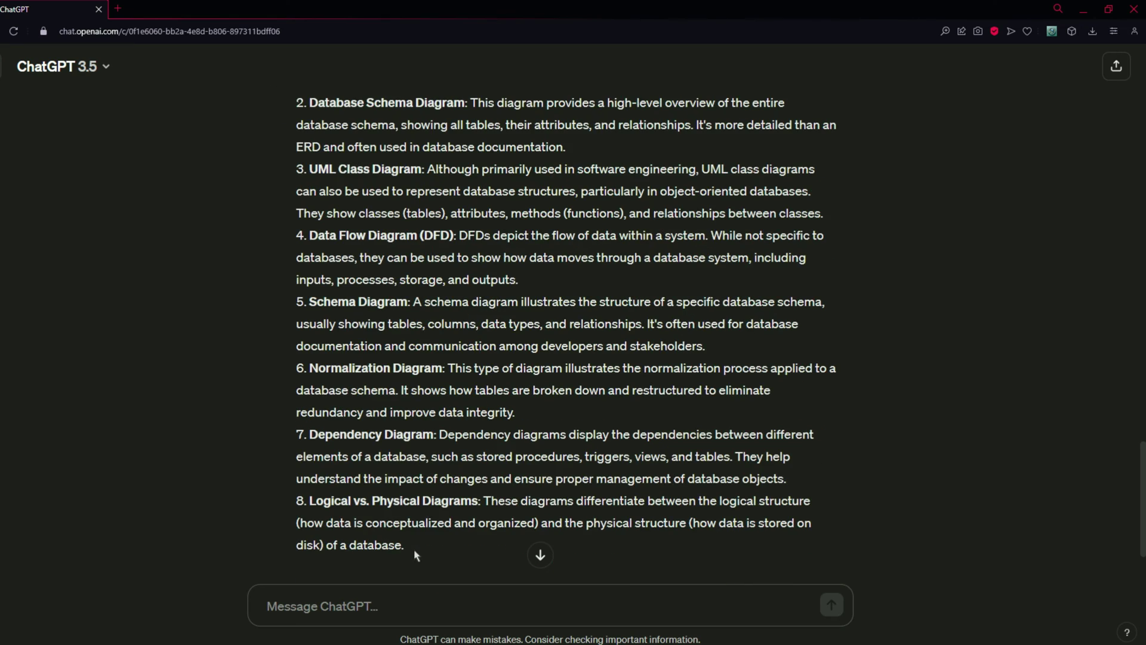
pyautogui.scroll(2, 407, 487)
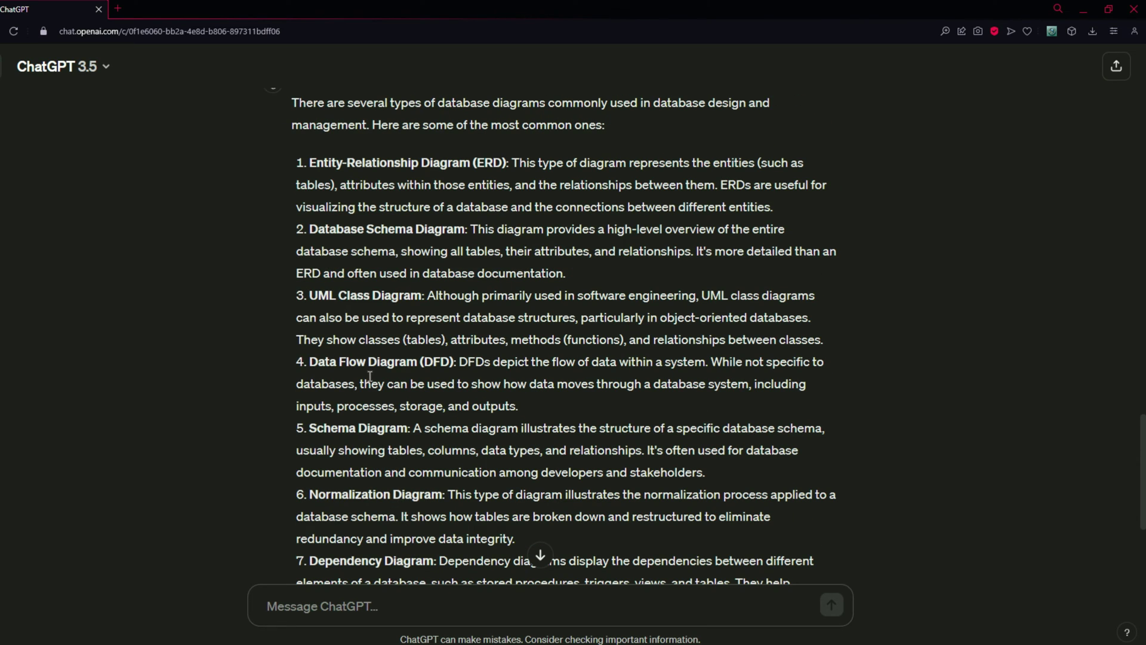
pyautogui.scroll(2, 369, 364)
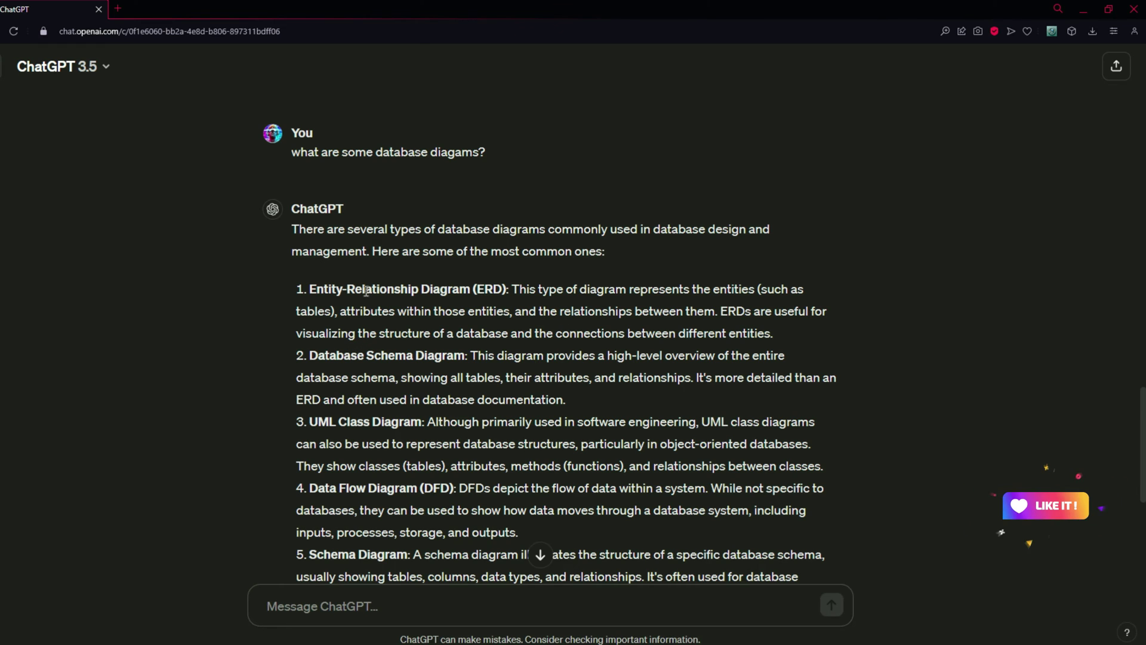
pyautogui.scroll(-2, 351, 477)
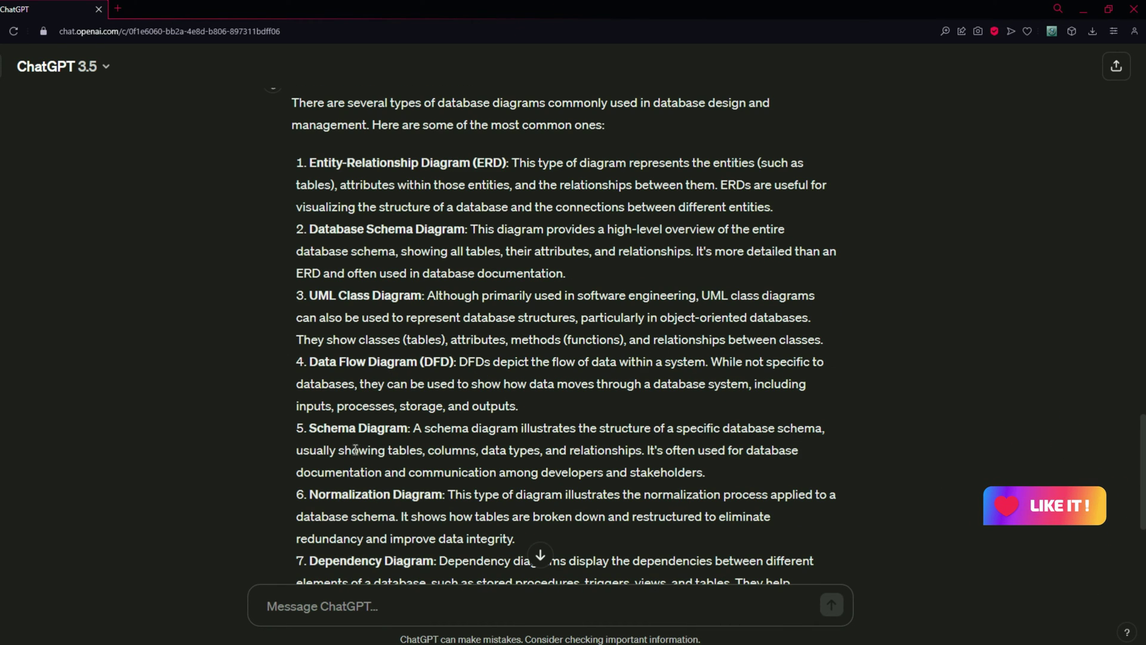
pyautogui.scroll(2, 377, 424)
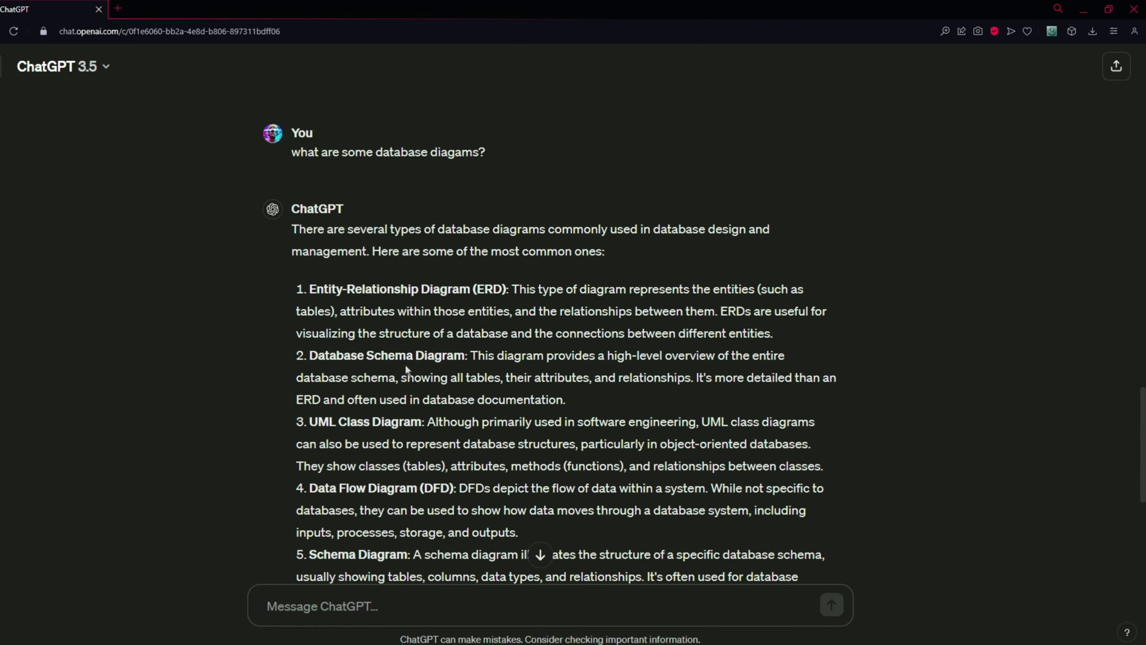
pyautogui.scroll(-3, 389, 401)
pyautogui.scroll(3, 383, 388)
# Step: Load Mermaid Live Editor at mermaid.live in a new tab, then enter draw.io in another tab
pyautogui.click(117, 9)
pyautogui.write('mer')
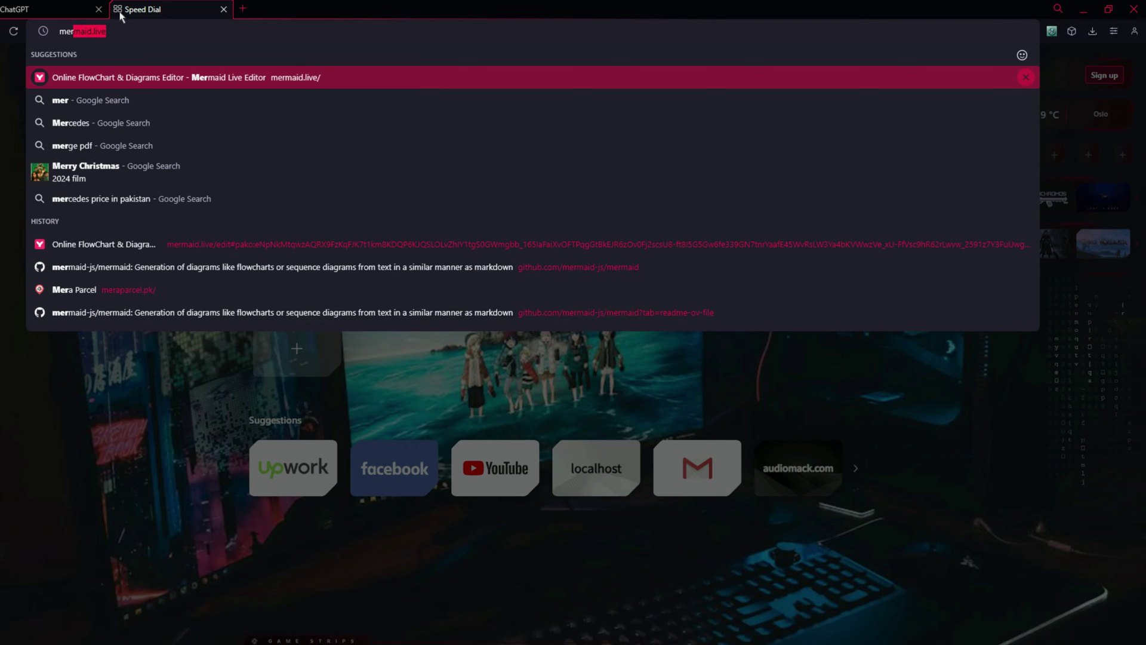
pyautogui.write('maid.li')
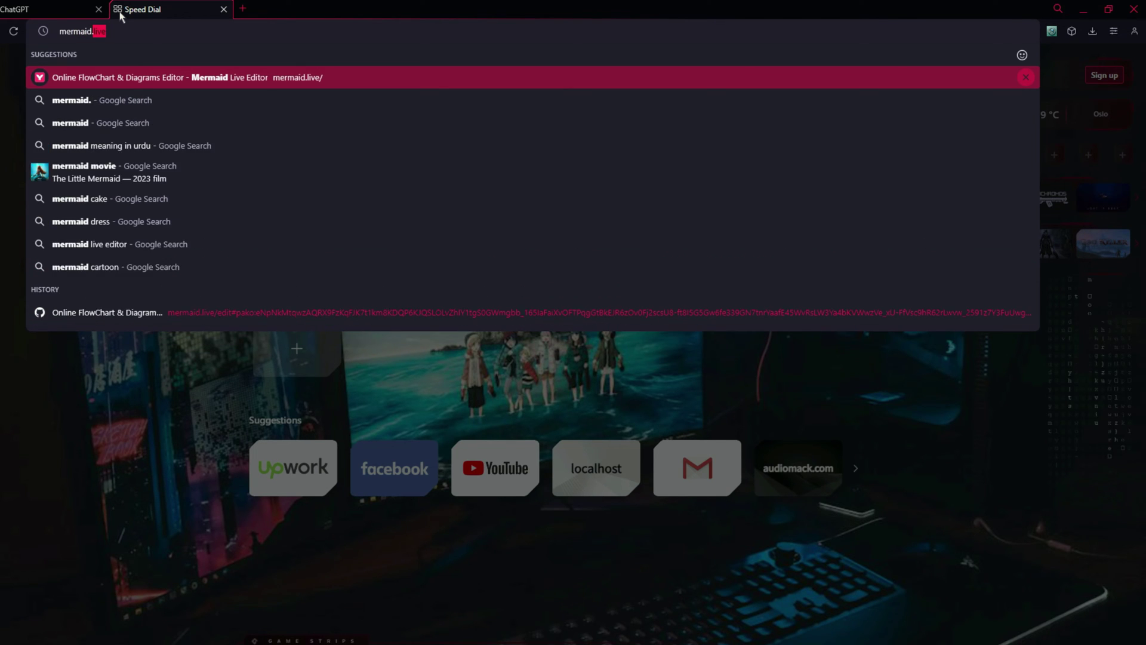
pyautogui.press('Return')
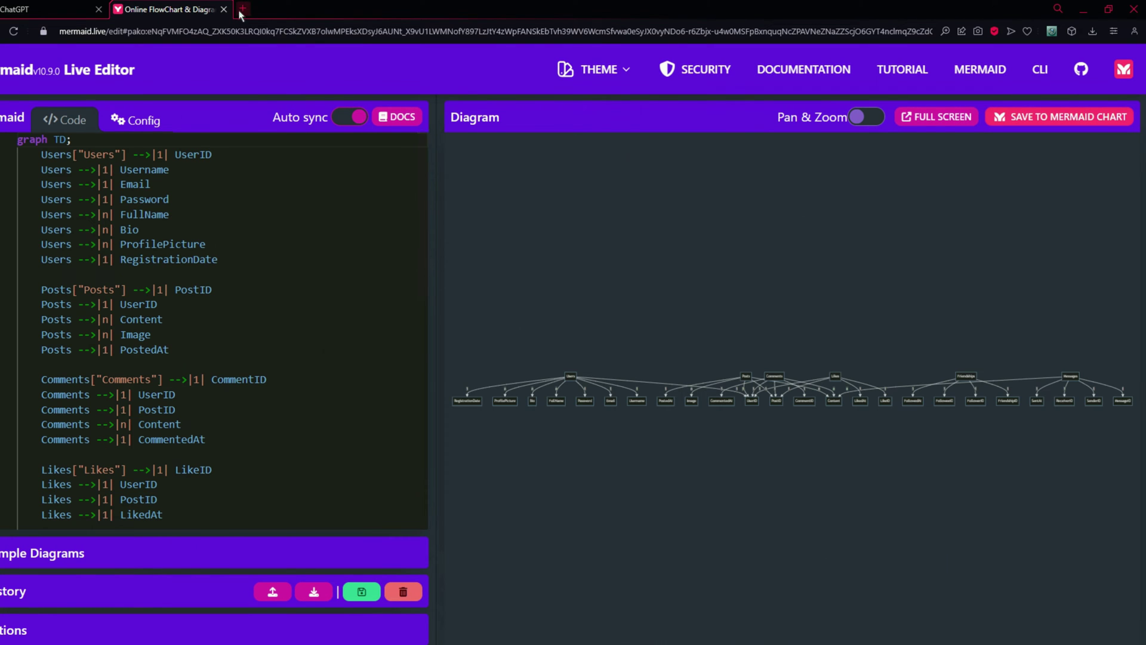
pyautogui.click(242, 10)
pyautogui.write('draw')
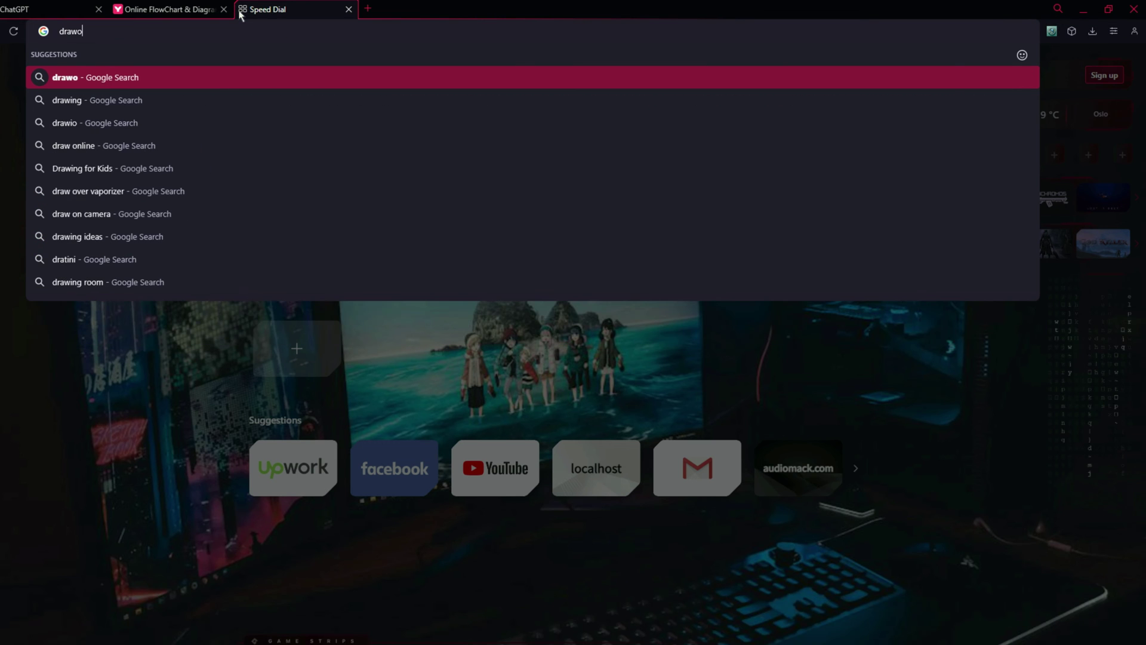
pyautogui.write('.io')
# Step: Load draw.io, choose Device storage, and create a blank Untitled Diagram.drawio
pyautogui.press('Return')
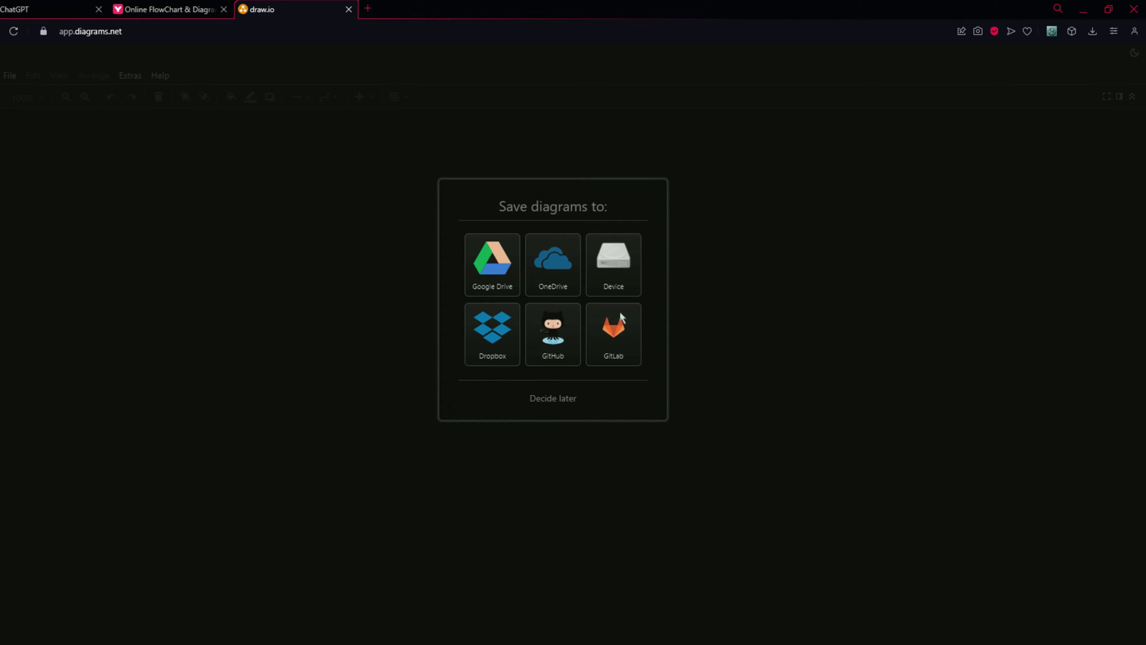
pyautogui.click(606, 270)
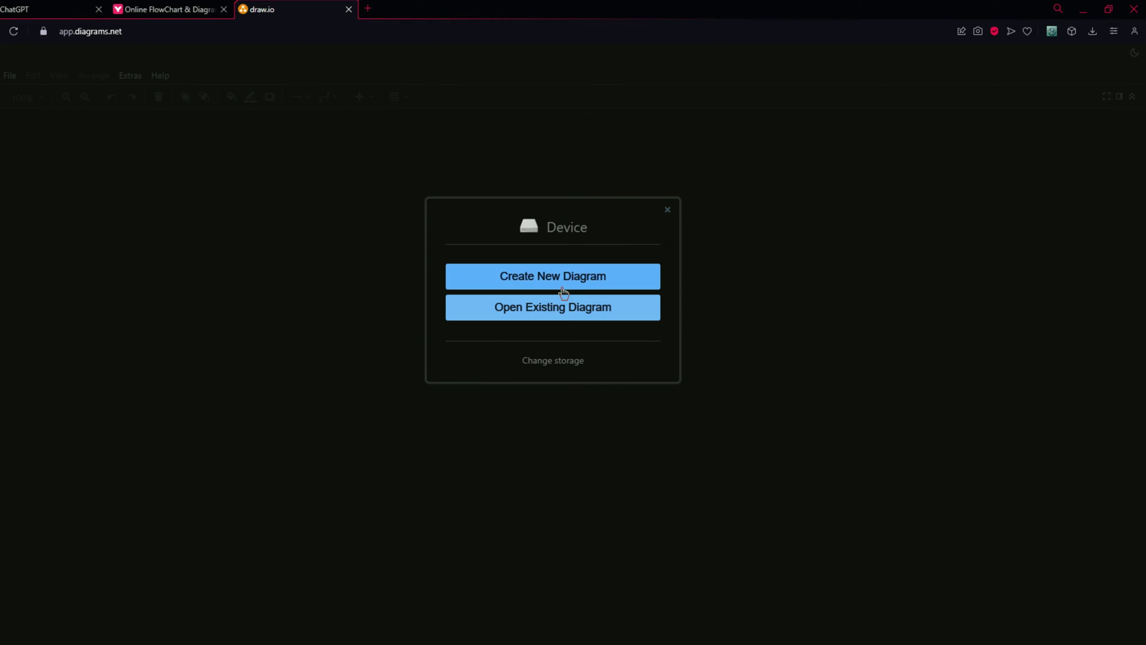
pyautogui.click(508, 281)
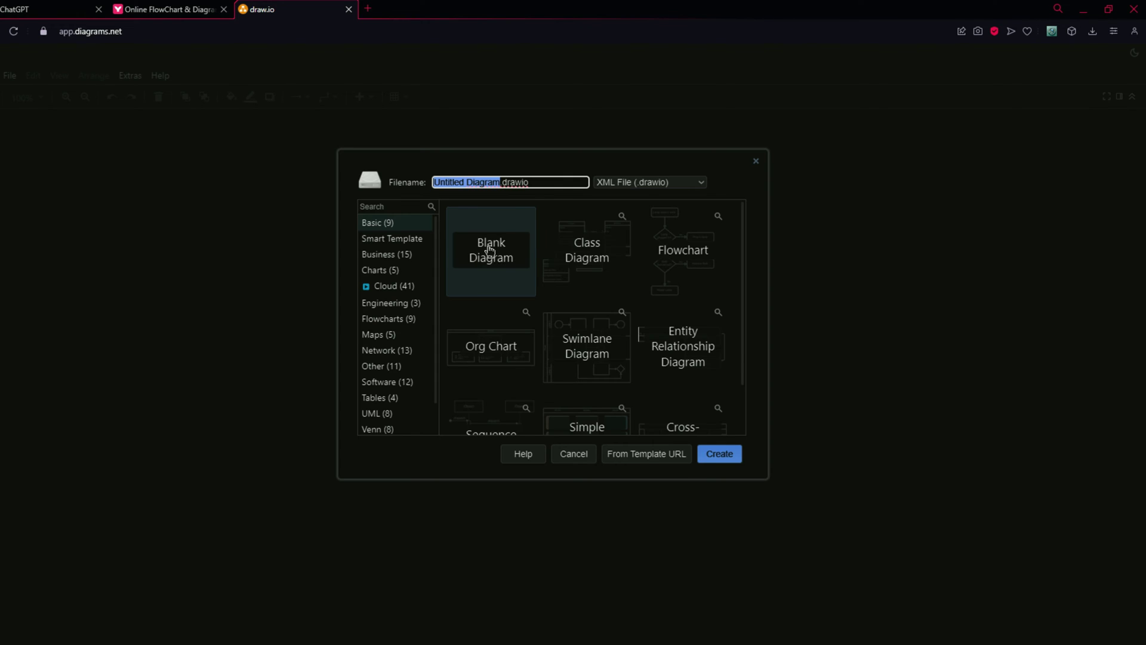
pyautogui.click(498, 271)
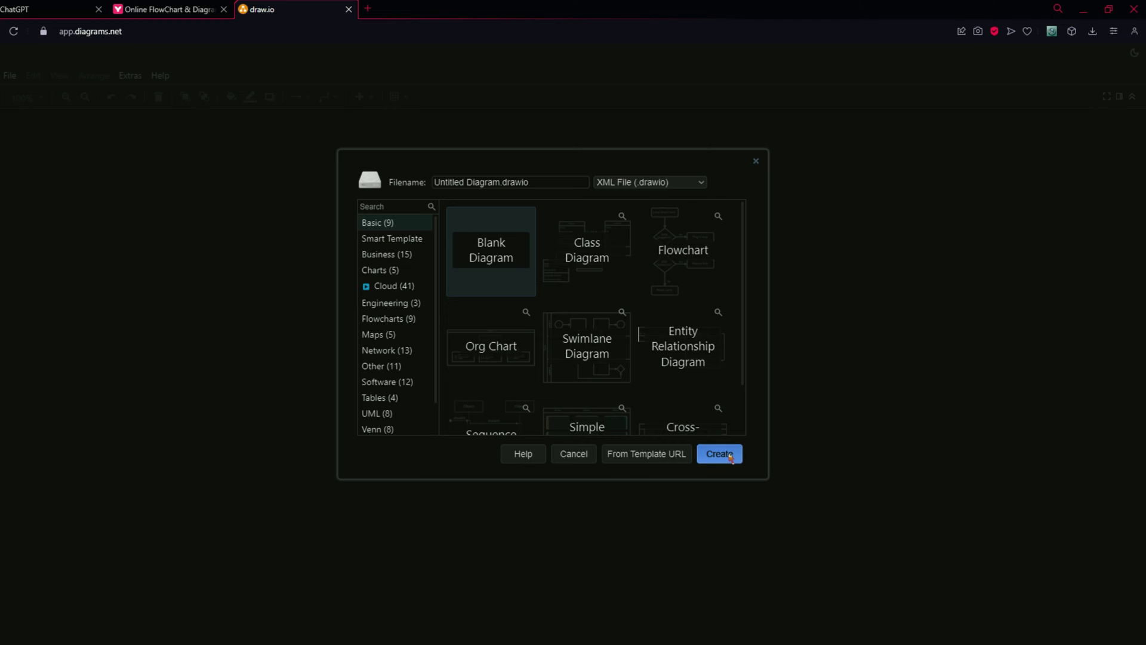
pyautogui.click(722, 455)
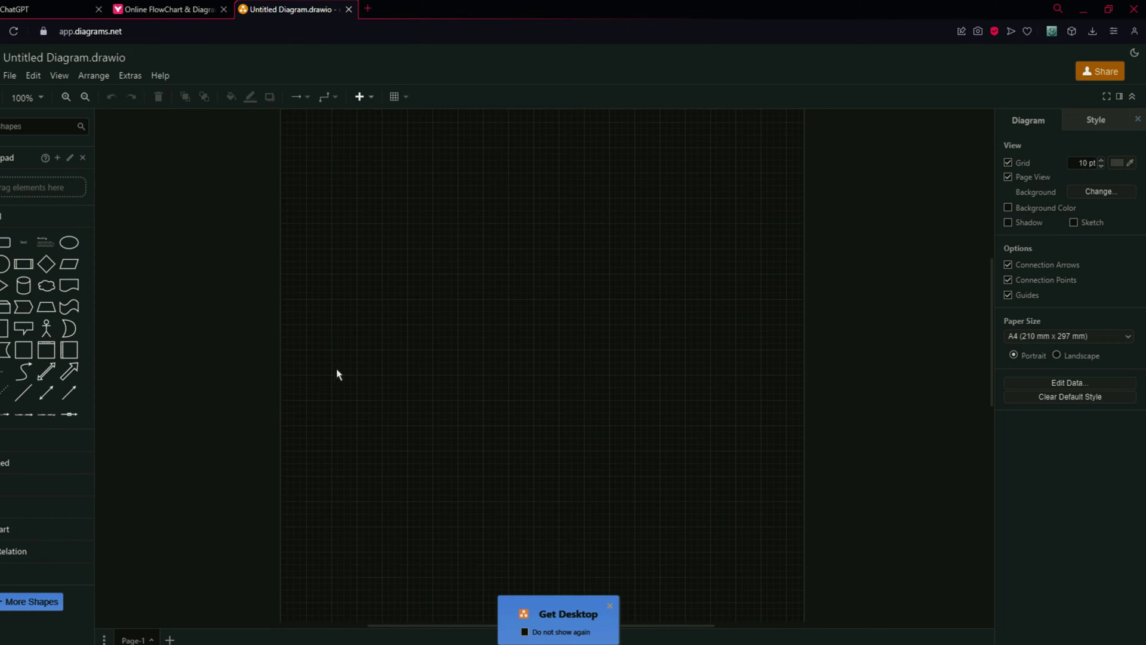
pyautogui.scroll(1, 454, 361)
# Step: Send ChatGPT 'give mermaid js code for generating ERD for my app.'
pyautogui.click(54, 9)
pyautogui.scroll(-4, 339, 395)
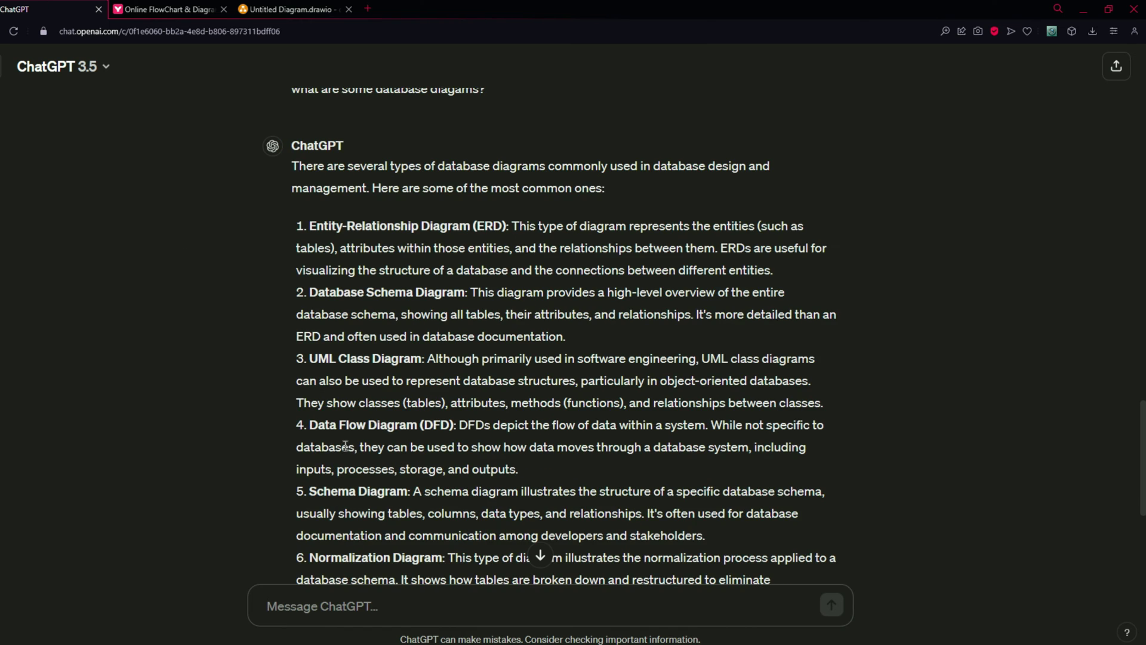
pyautogui.scroll(4, 339, 395)
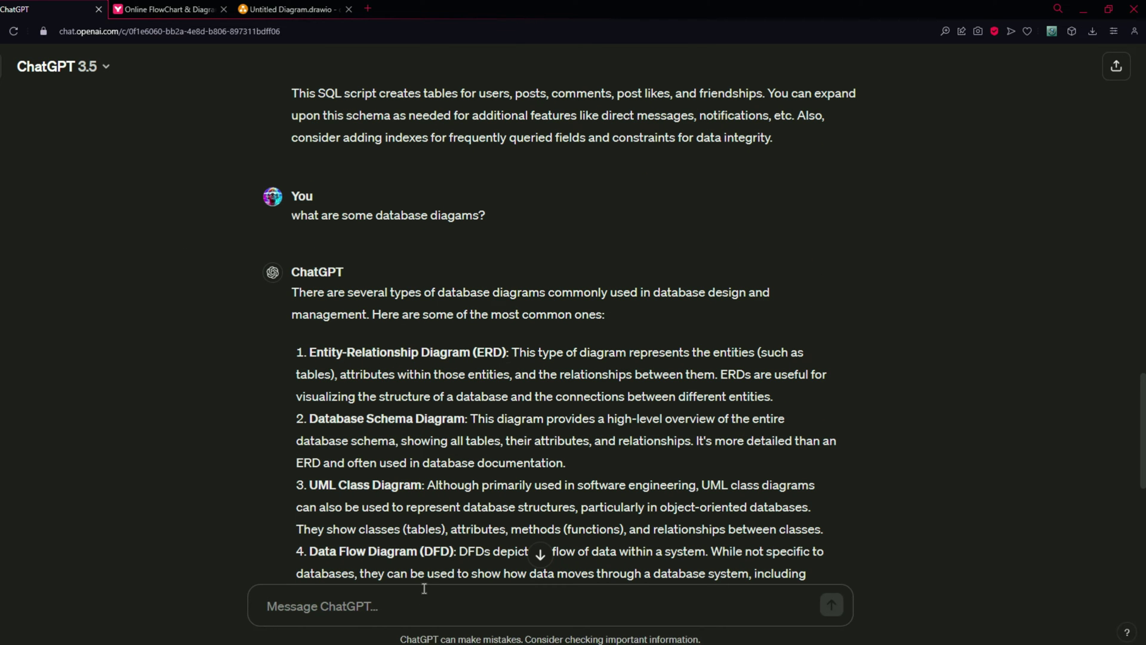
pyautogui.write('give mer')
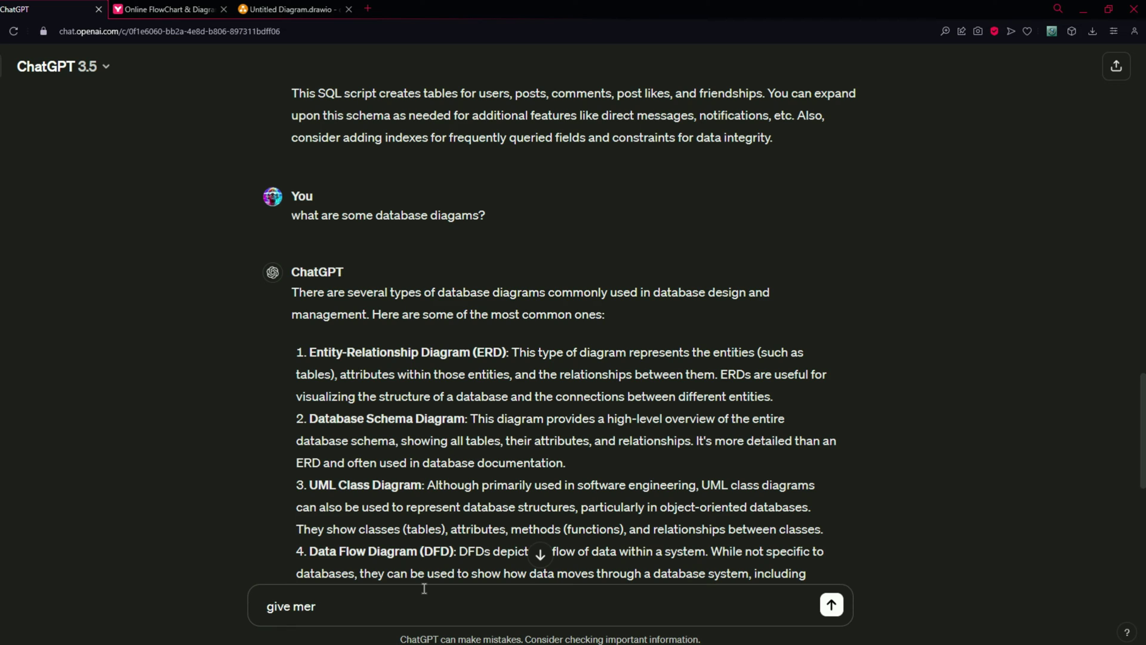
pyautogui.write('maid js code fo')
pyautogui.write('r cre')
pyautogui.press('BackSpace')
pyautogui.press('BackSpace')
pyautogui.press('BackSpace')
pyautogui.press('BackSpace')
pyautogui.press('BackSpace')
pyautogui.write('genera')
pyautogui.press('BackSpace')
pyautogui.press('BackSpace')
pyautogui.write('erating ERD')
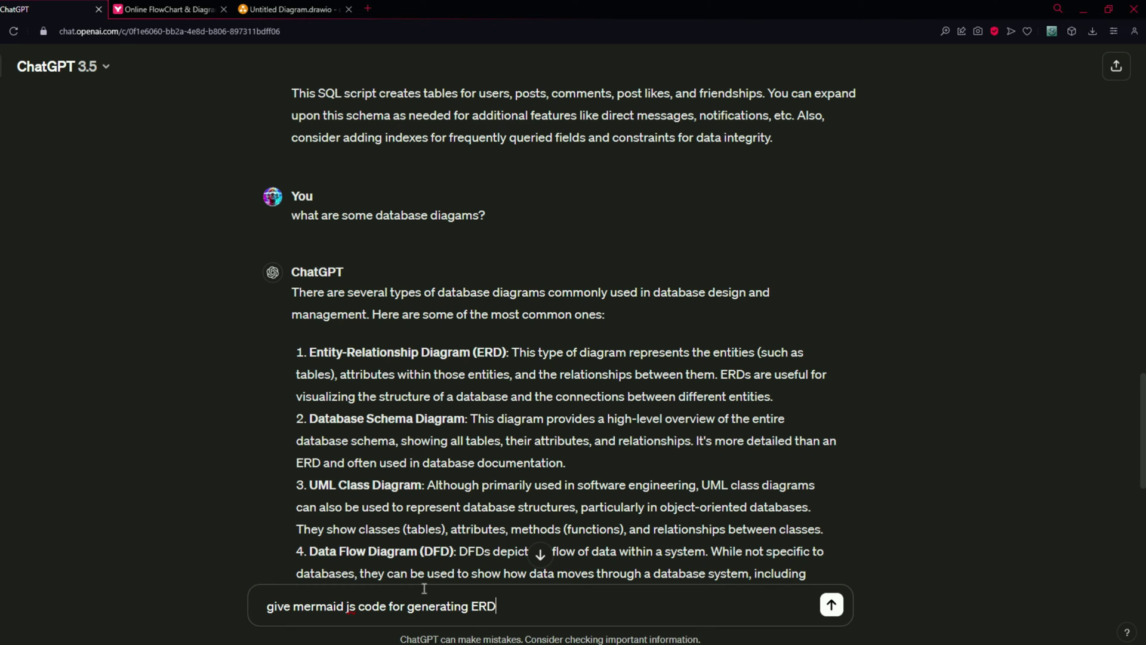
pyautogui.write(' for my app.')
pyautogui.press('Return')
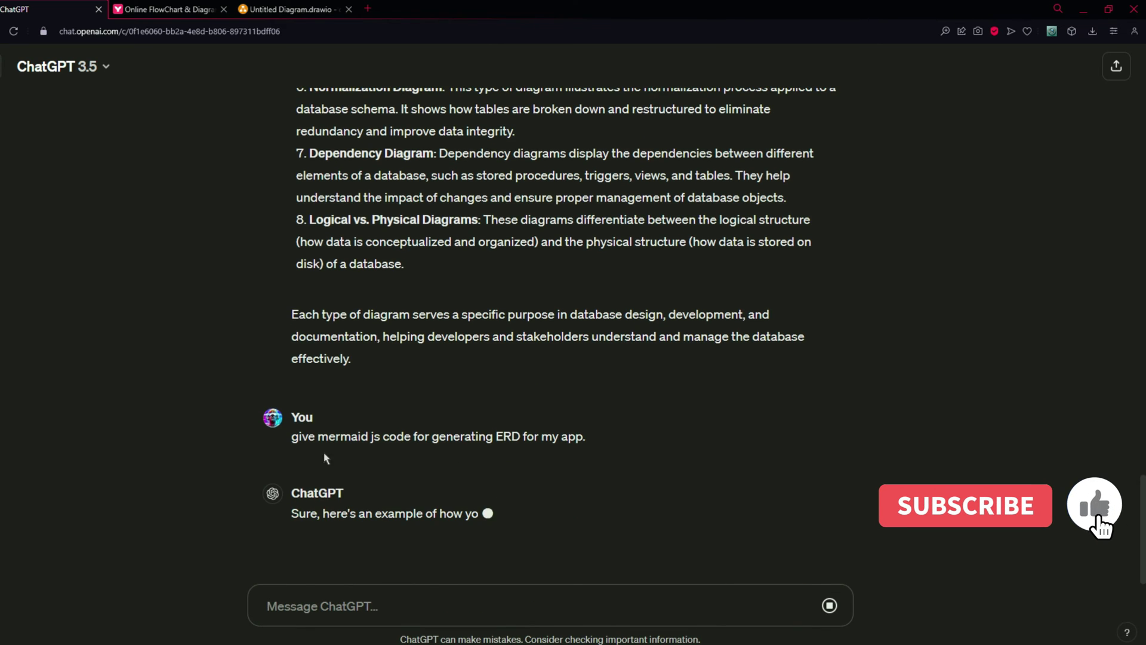
# Step: Copy the returned erDiagram code defining USERS, POSTS and COMMENTS
pyautogui.scroll(2, 352, 260)
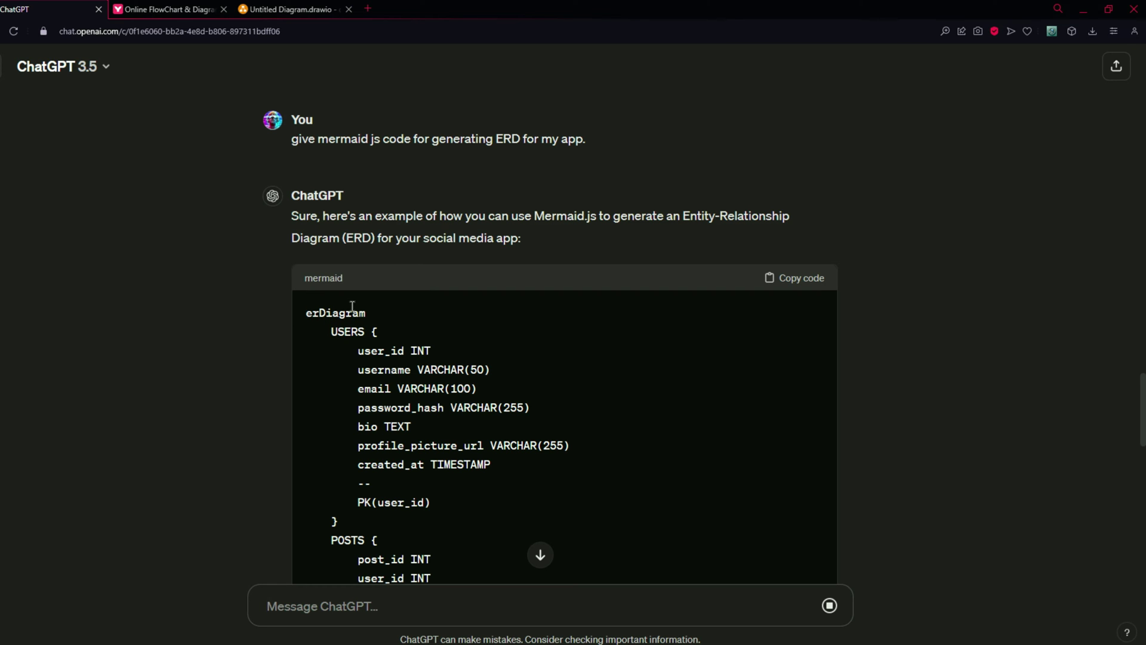
pyautogui.scroll(-2, 355, 324)
pyautogui.scroll(2, 322, 267)
pyautogui.scroll(-3, 327, 311)
pyautogui.scroll(-5, 400, 325)
pyautogui.scroll(8, 448, 334)
pyautogui.click(800, 280)
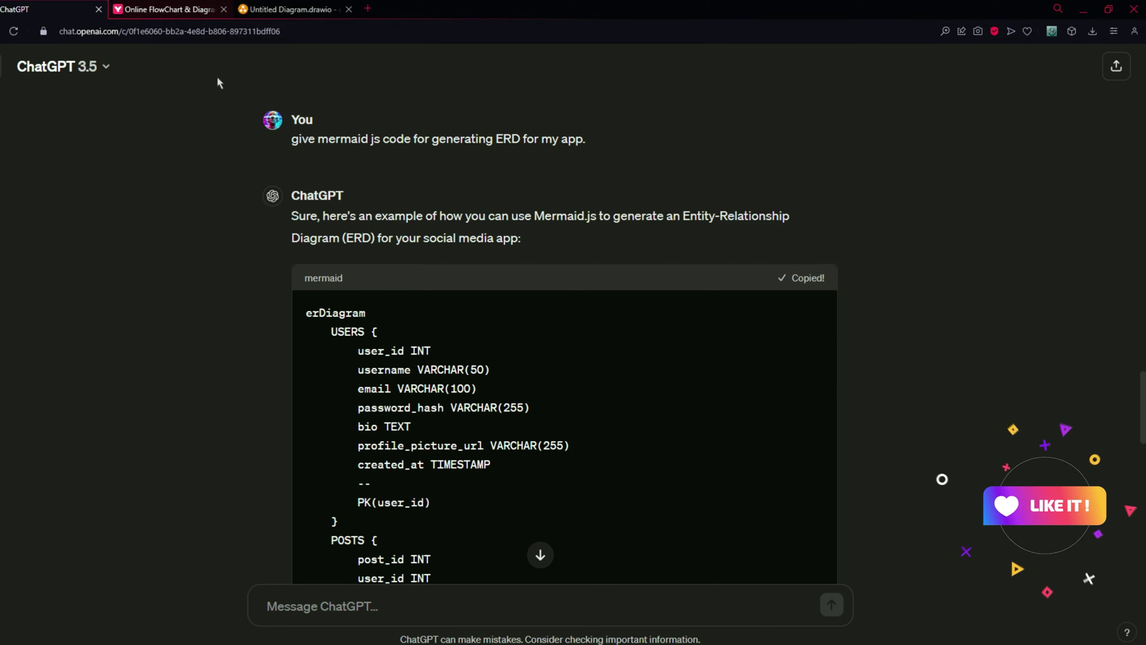
pyautogui.click(167, 9)
# Step: Replace the graph TD code with the pasted ERD code, which fails with a line 9 parse error
pyautogui.doubleClick(143, 200)
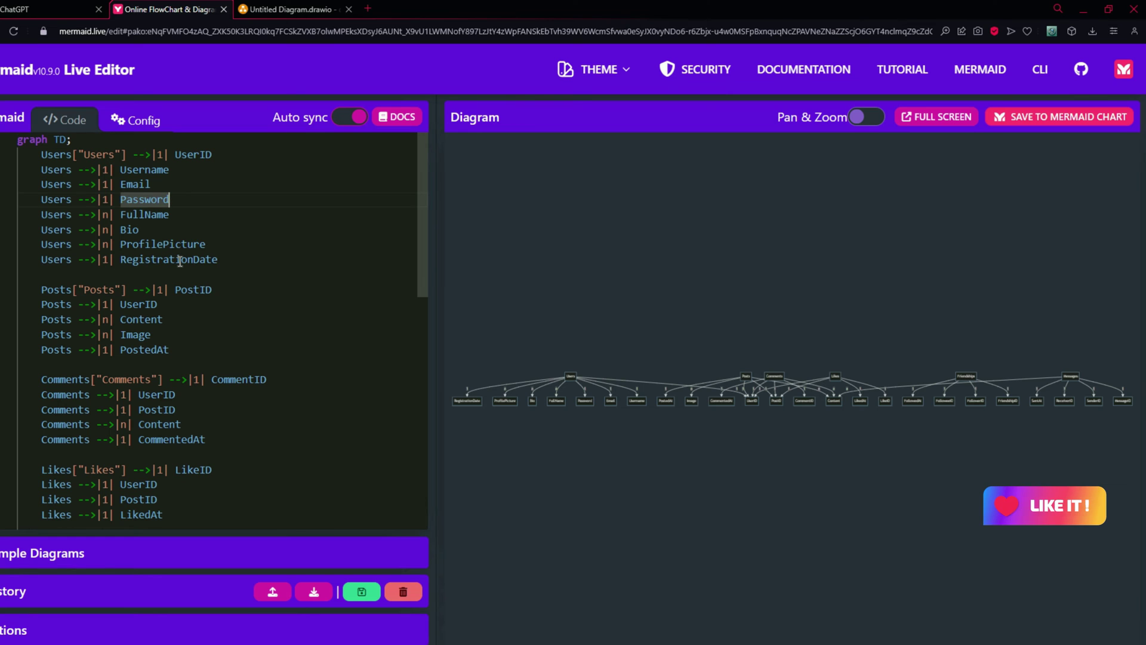
pyautogui.hotkey('ctrl', 'a')
pyautogui.hotkey('ctrl', 'v')
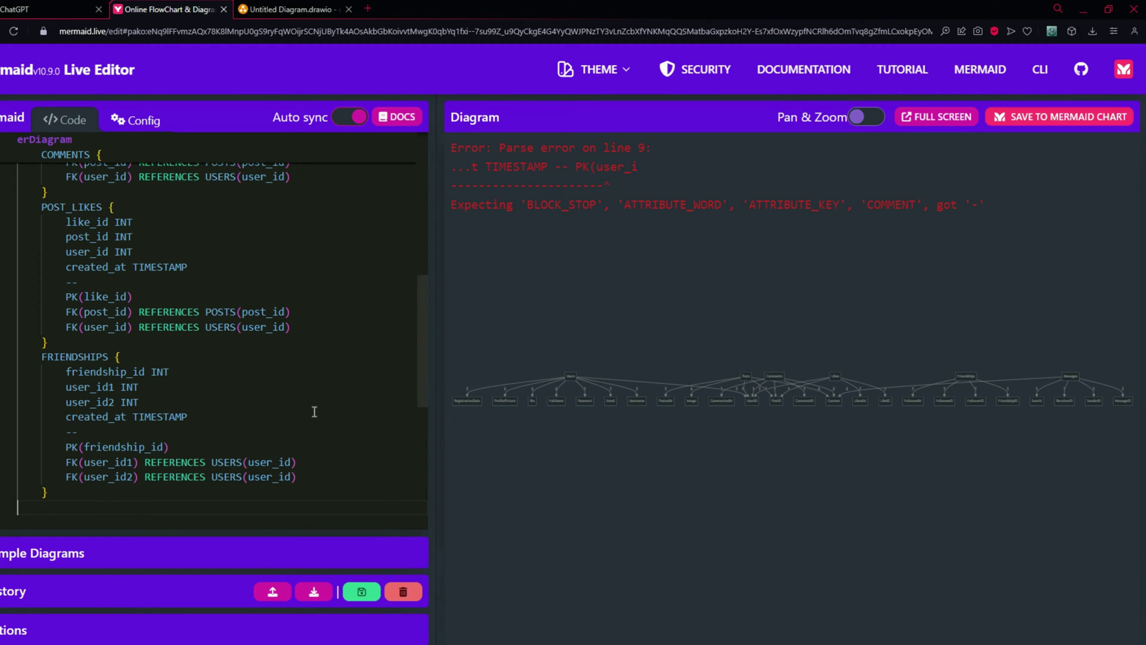
pyautogui.scroll(-2, 269, 430)
pyautogui.scroll(10, 163, 441)
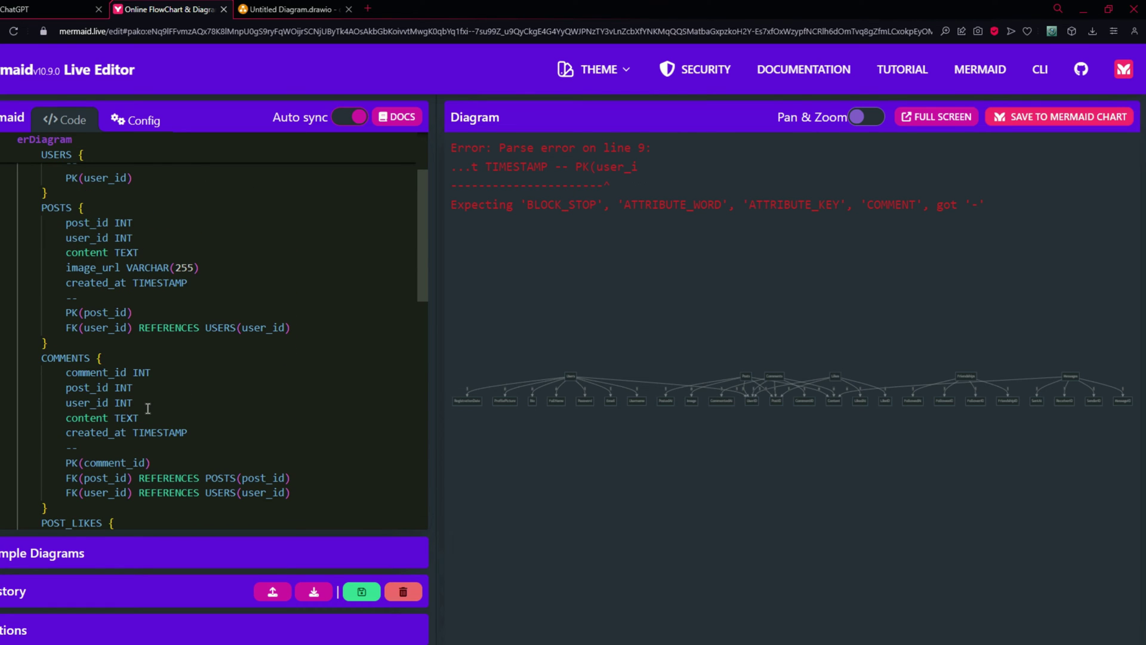
pyautogui.moveTo(988, 212); pyautogui.dragTo(451, 146)
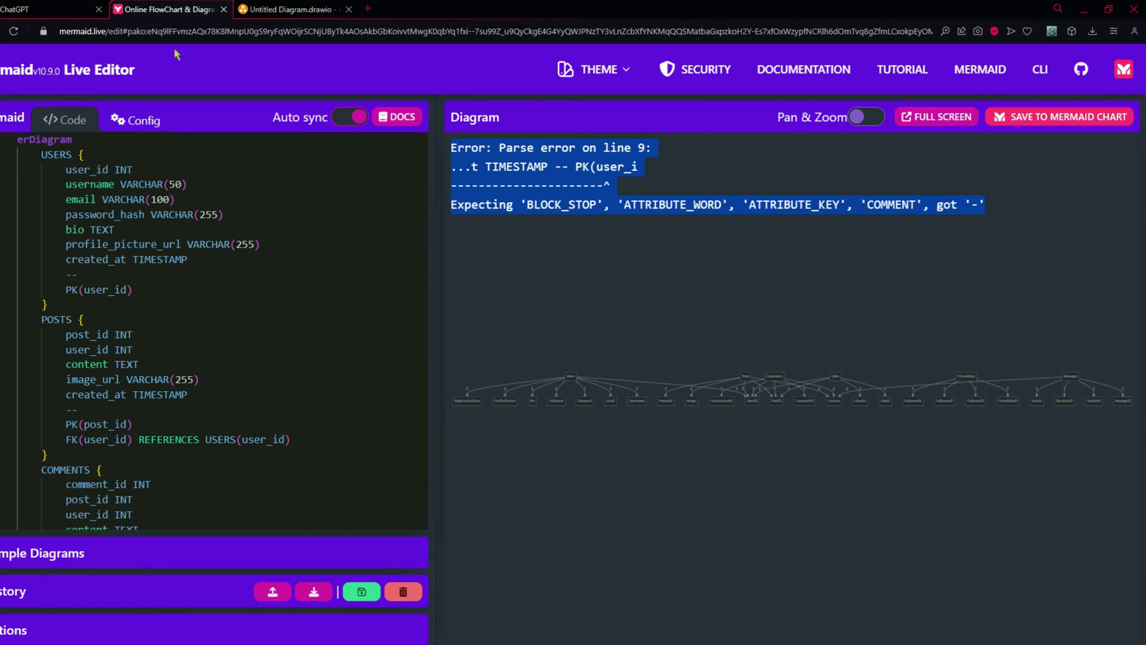
pyautogui.click(36, 9)
pyautogui.scroll(-10, 283, 363)
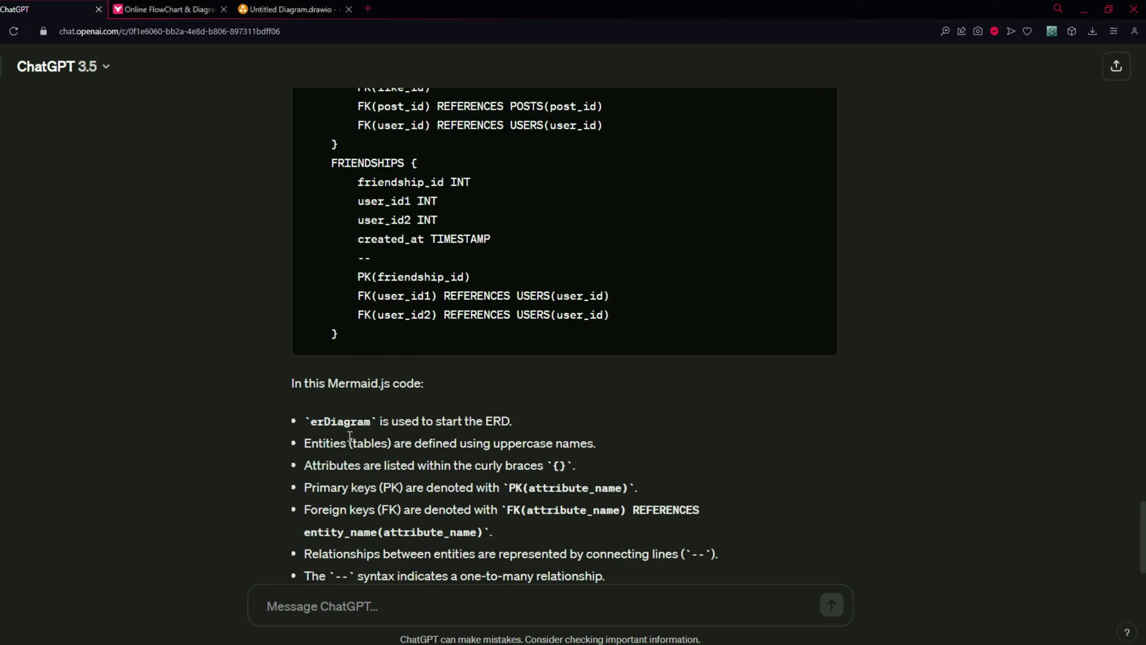
# Step: Regenerate ChatGPT's ERD answer and review the new five-table erDiagram code
pyautogui.scroll(-2, 347, 533)
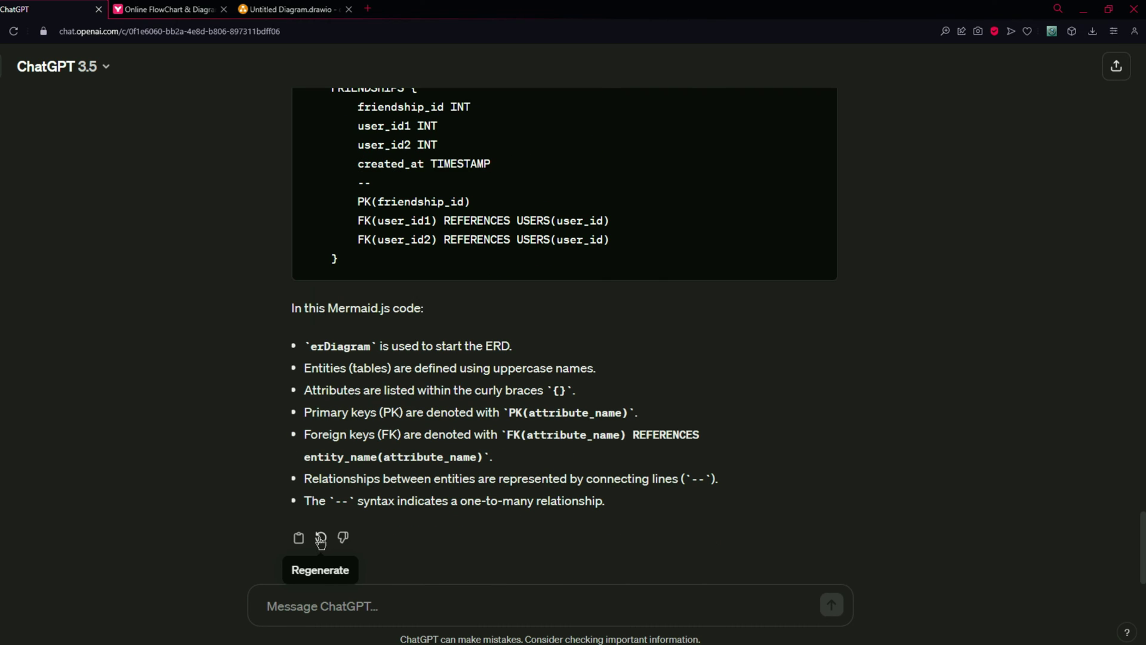
pyautogui.click(321, 539)
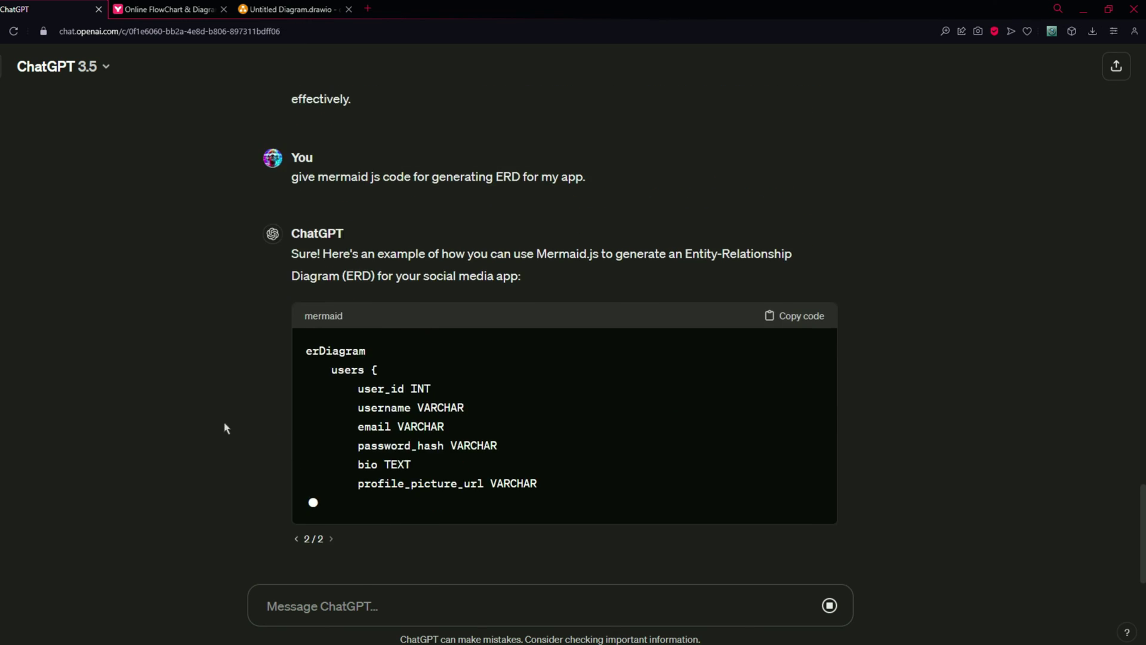
pyautogui.scroll(1, 440, 338)
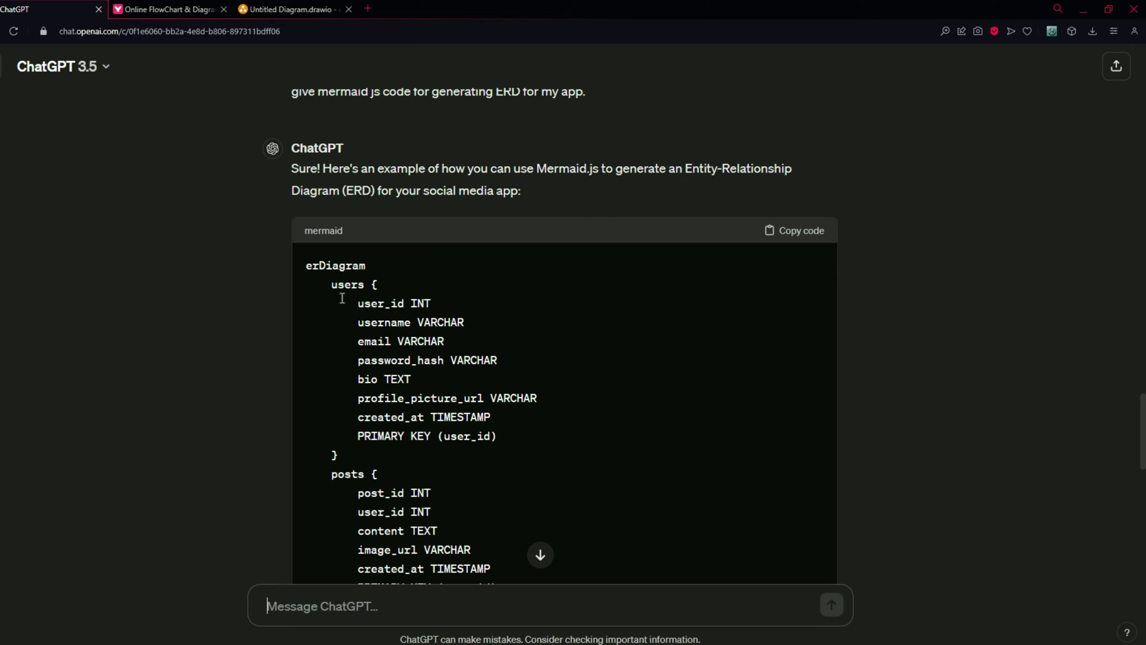
pyautogui.scroll(-1, 351, 235)
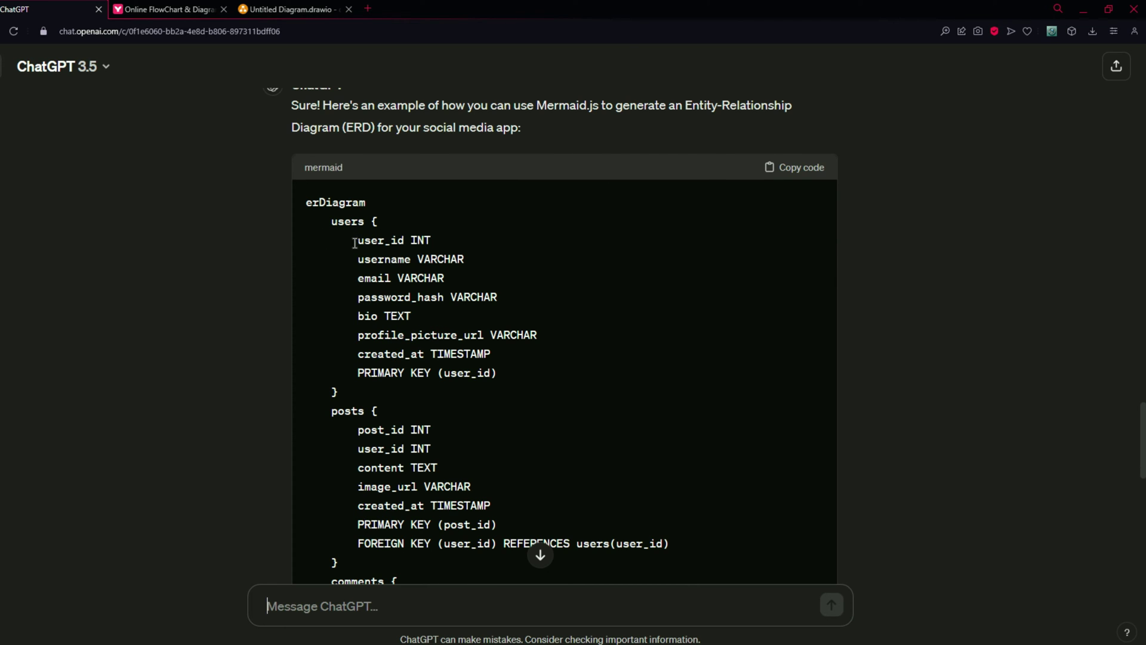
pyautogui.scroll(2, 354, 243)
pyautogui.scroll(20, 556, 441)
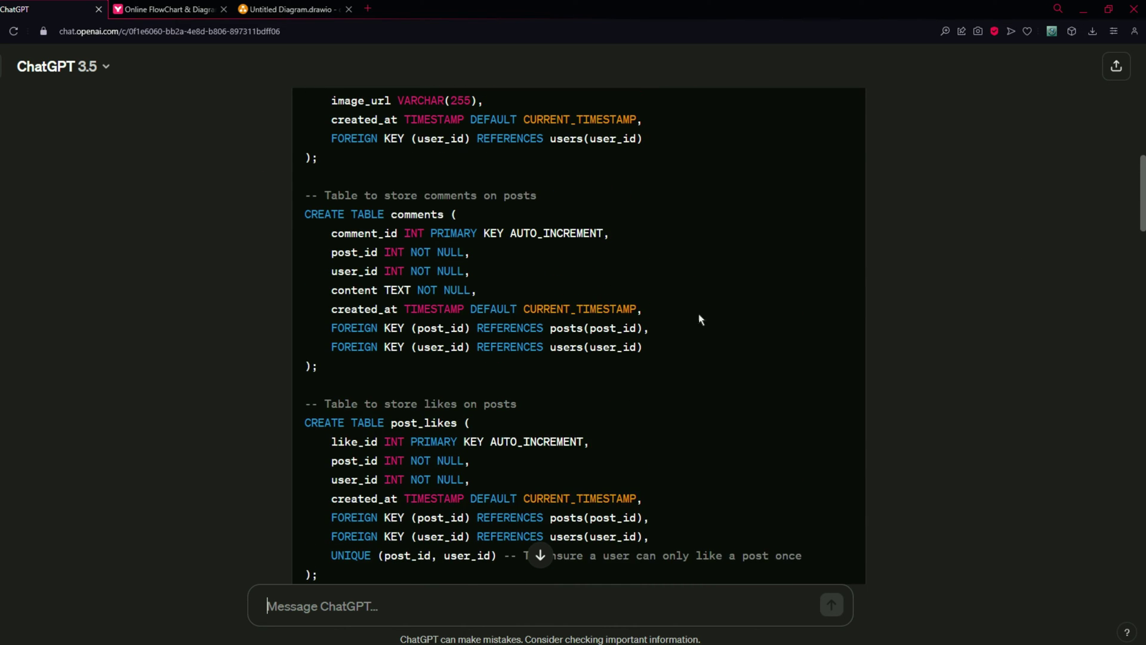
pyautogui.scroll(-20, 556, 442)
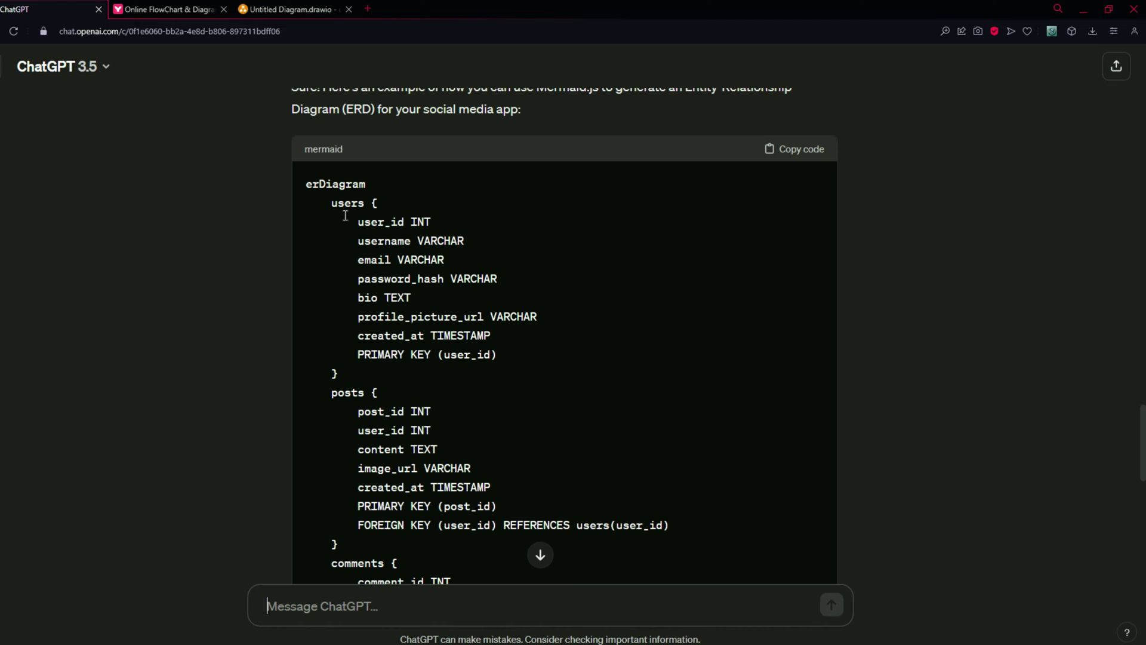
pyautogui.scroll(-4, 378, 300)
pyautogui.scroll(3, 366, 246)
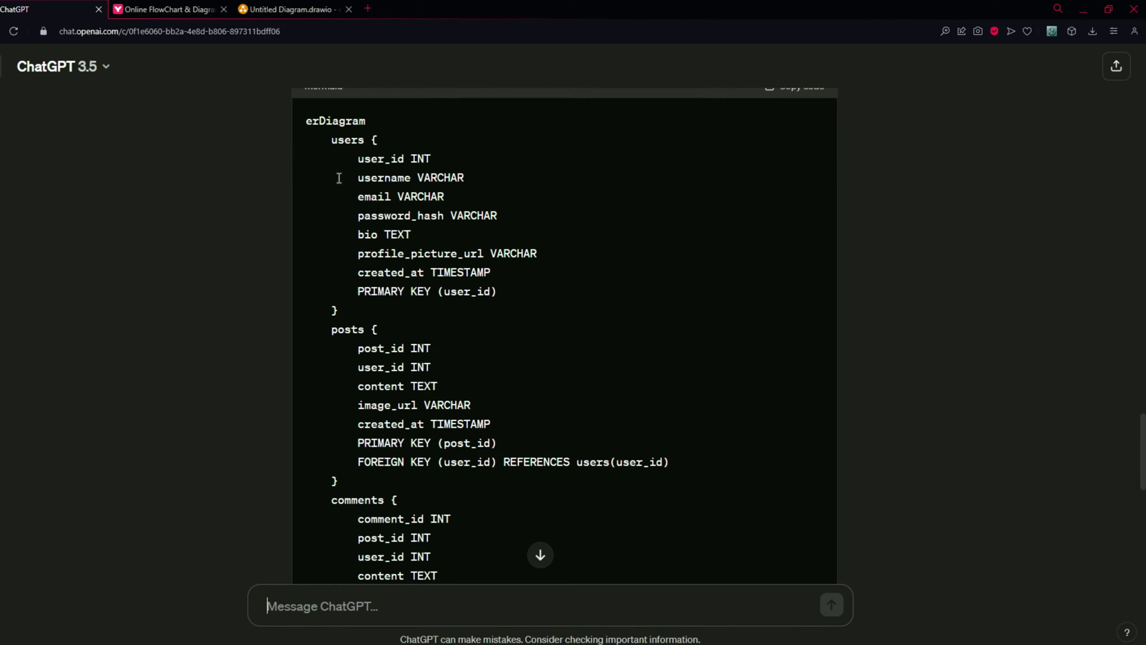
pyautogui.scroll(1, 338, 178)
pyautogui.scroll(-8, 365, 248)
pyautogui.scroll(4, 610, 287)
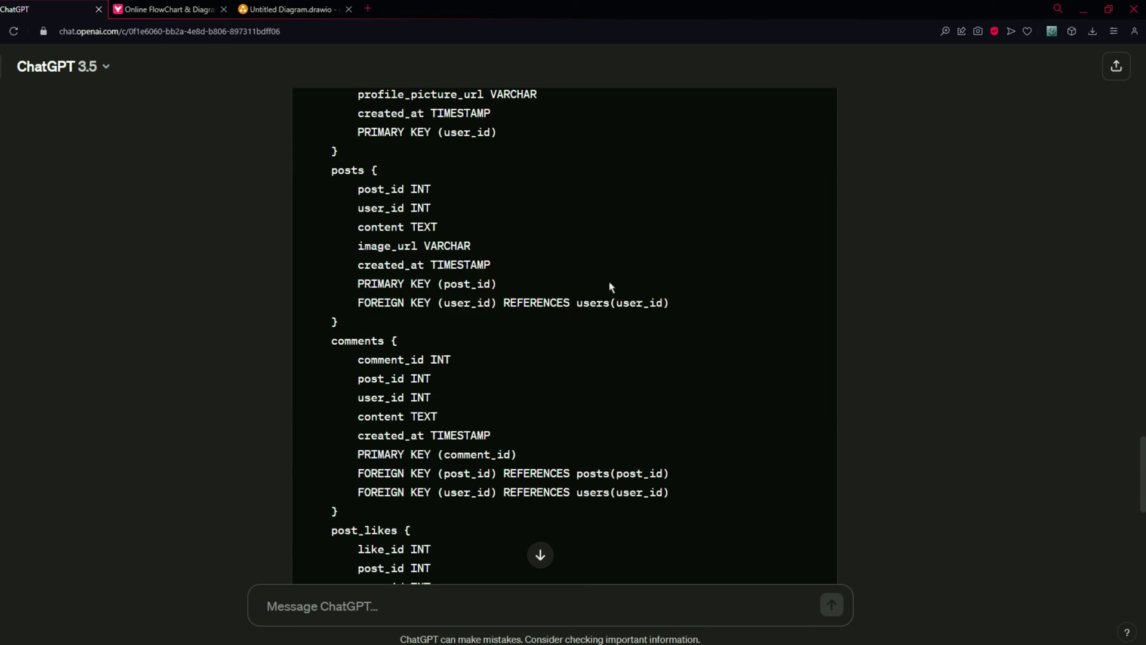
# Step: Try the new code in Mermaid Live Editor, where it now fails on line 46
pyautogui.hotkey('ctrl', 'Tab')
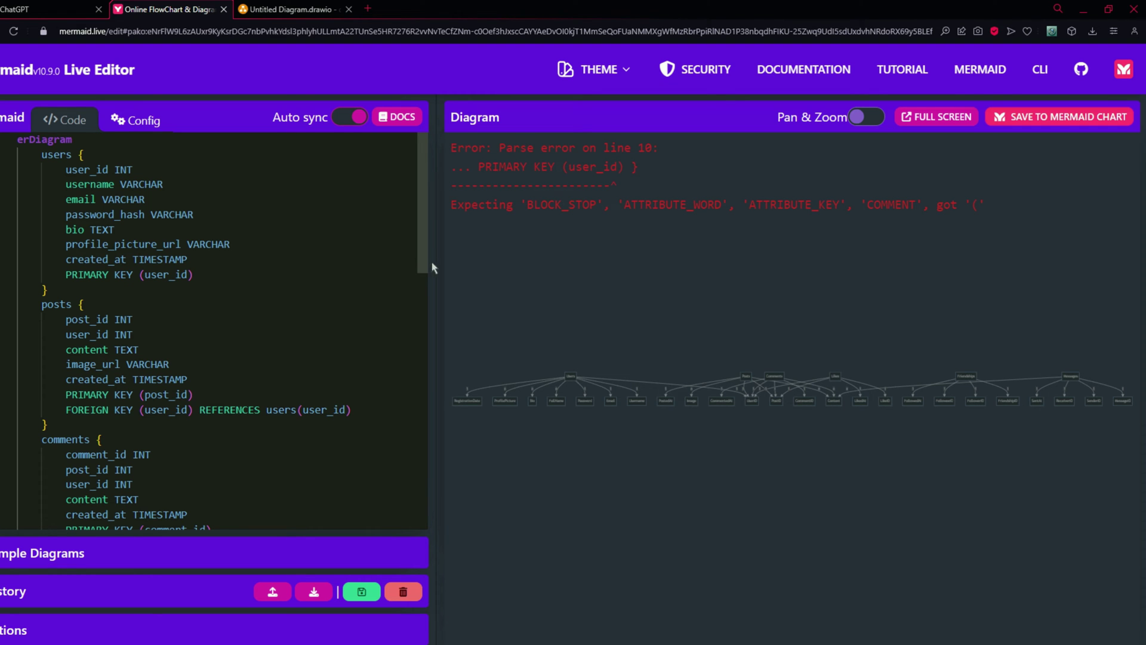
pyautogui.click(219, 270)
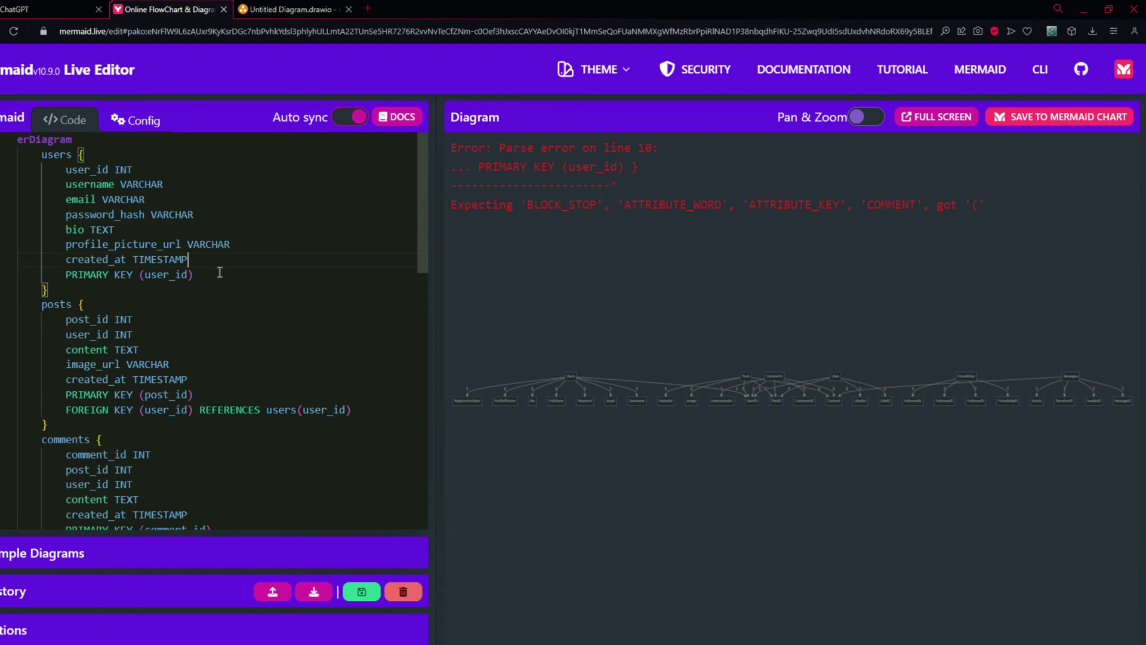
pyautogui.scroll(-5, 267, 272)
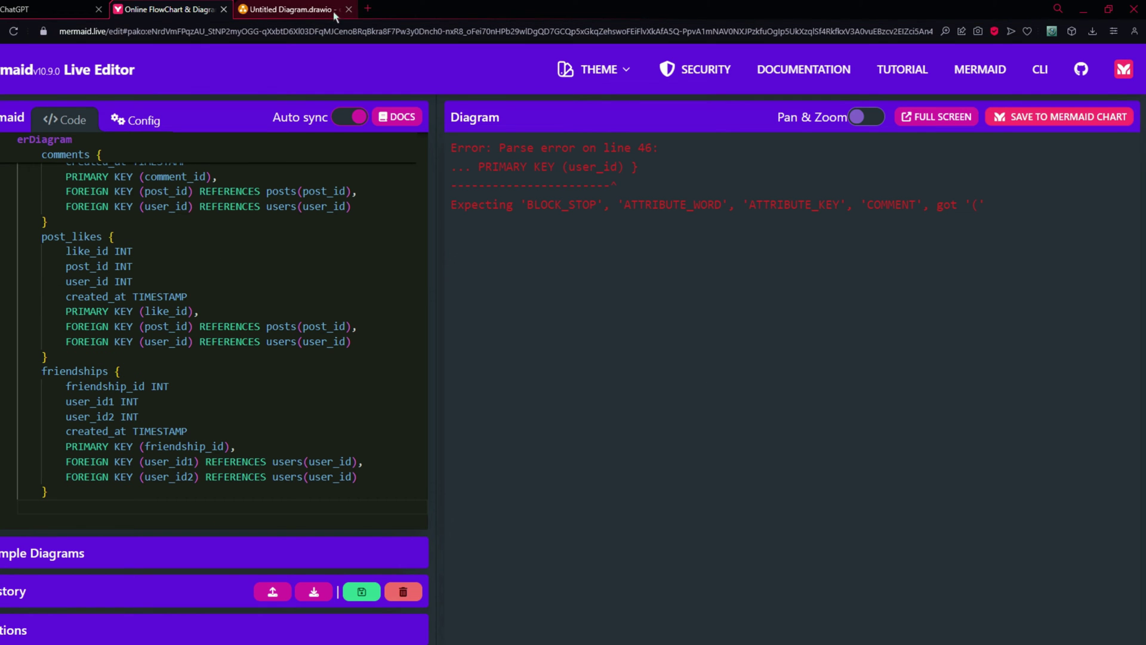
pyautogui.click(368, 9)
# Step: Search 'github mermaid' and open the mermaid-js GitHub repository
pyautogui.write('git h')
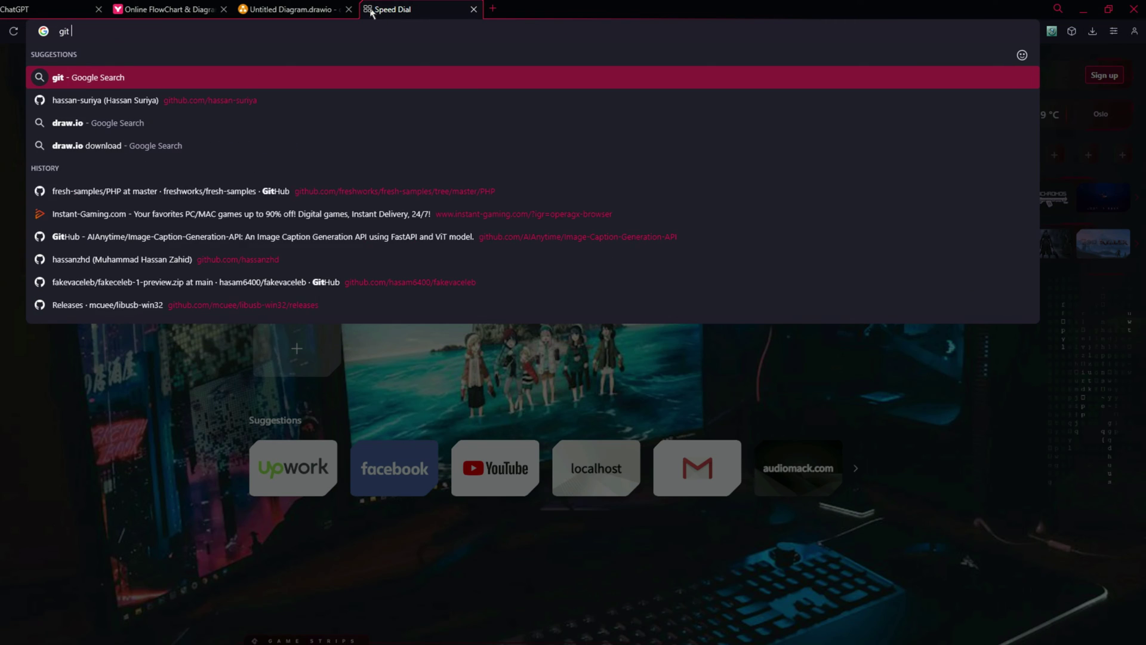
pyautogui.press('BackSpace')
pyautogui.press('BackSpace')
pyautogui.write('h')
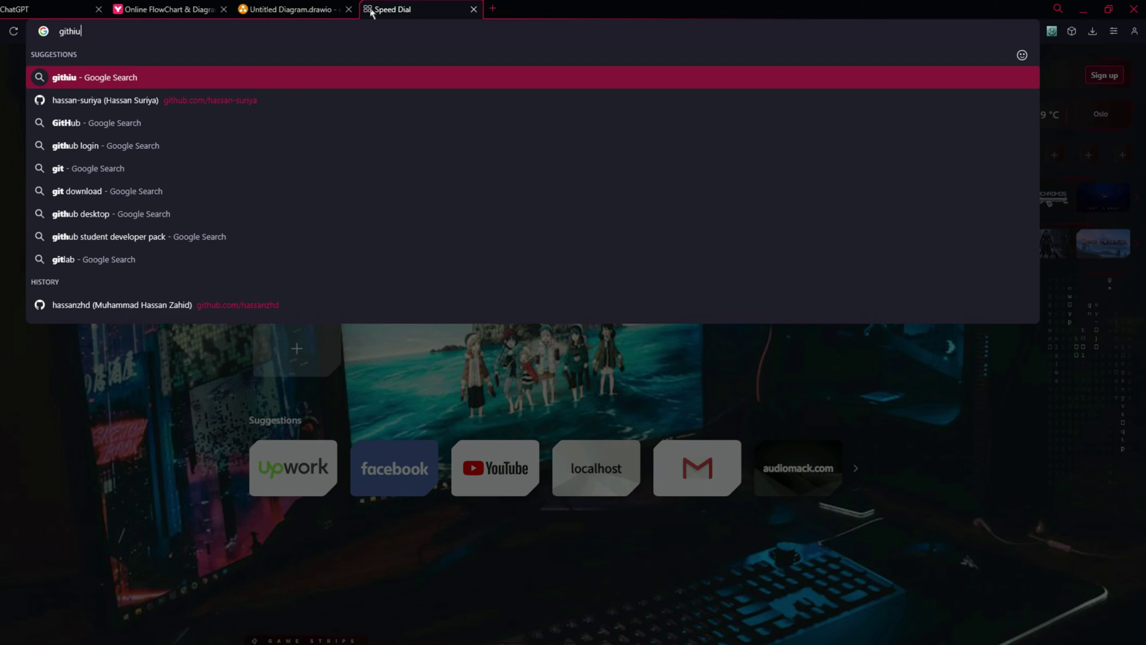
pyautogui.write('ub mermaid')
pyautogui.press('Return')
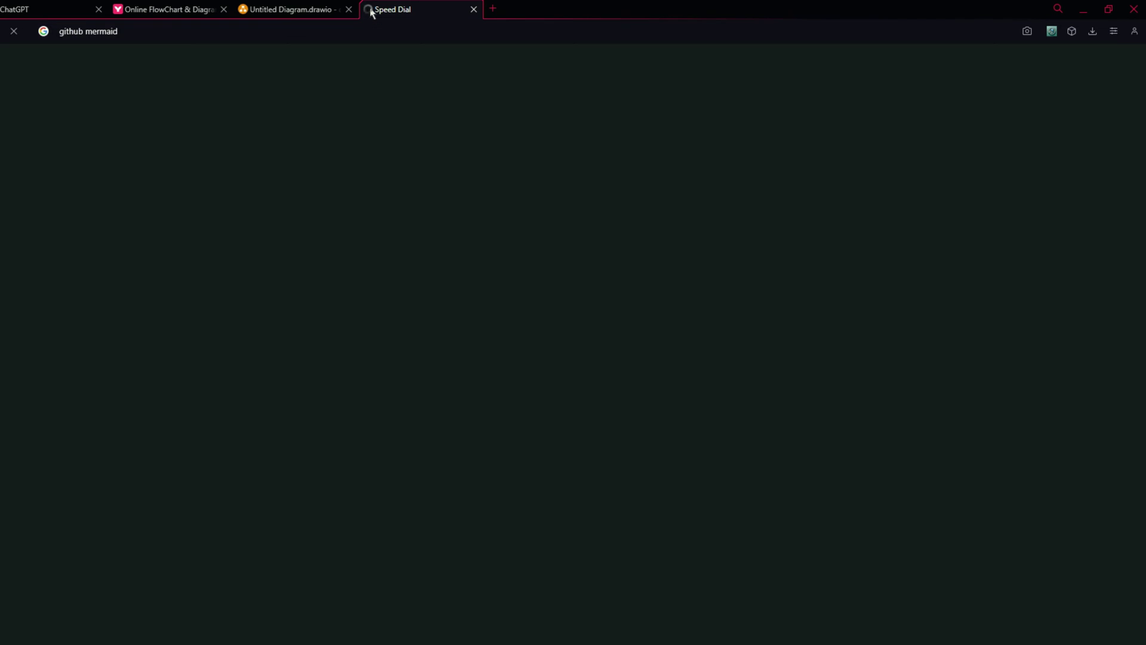
pyautogui.click(285, 237)
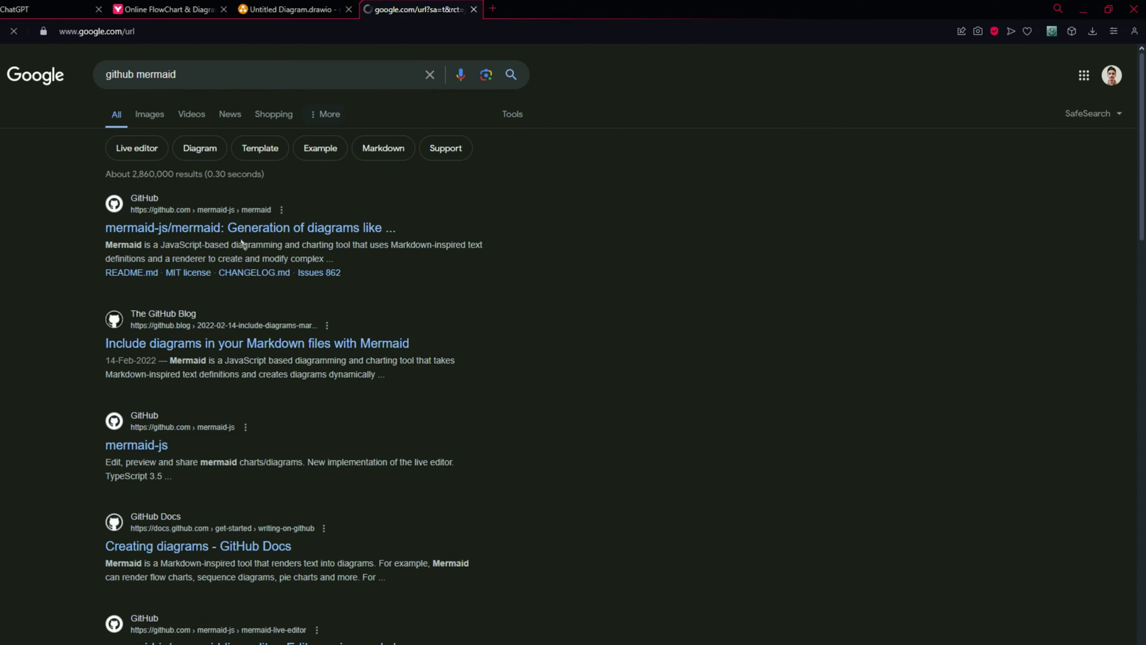
pyautogui.scroll(-15, 112, 289)
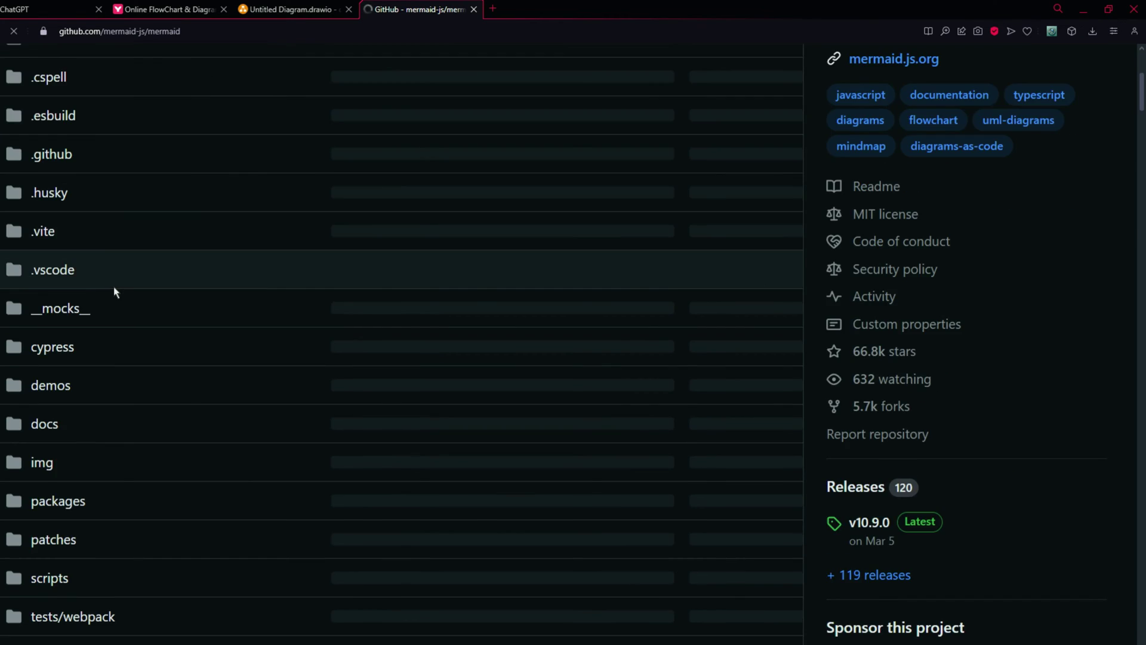
pyautogui.scroll(-12, 140, 358)
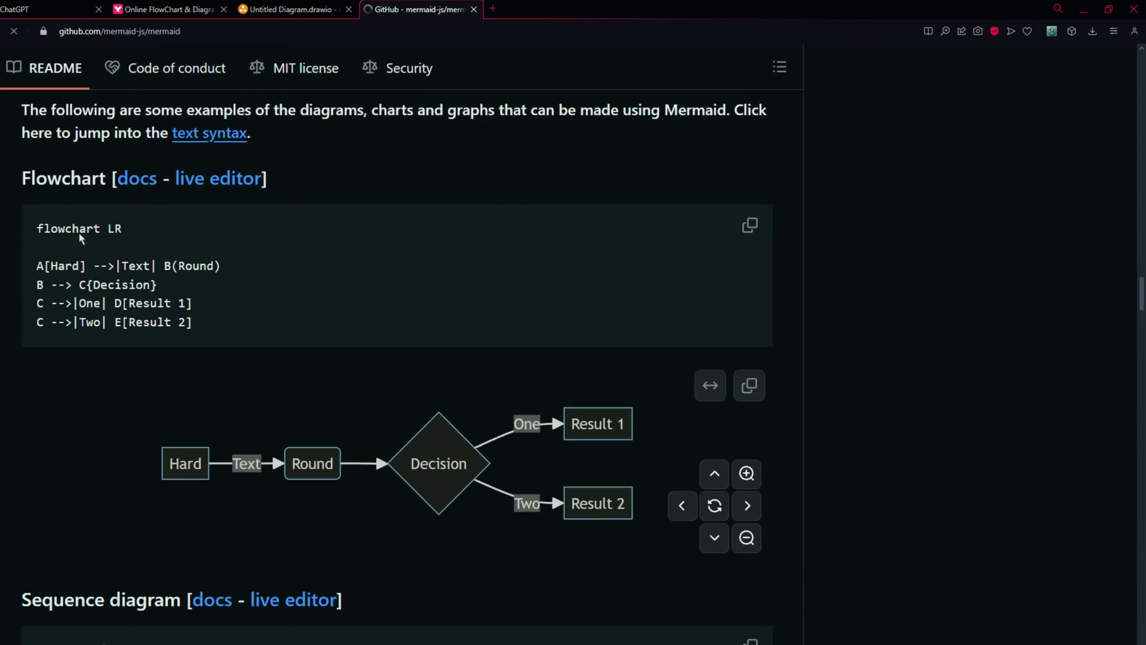
pyautogui.scroll(-3, 119, 370)
pyautogui.scroll(-20, 105, 395)
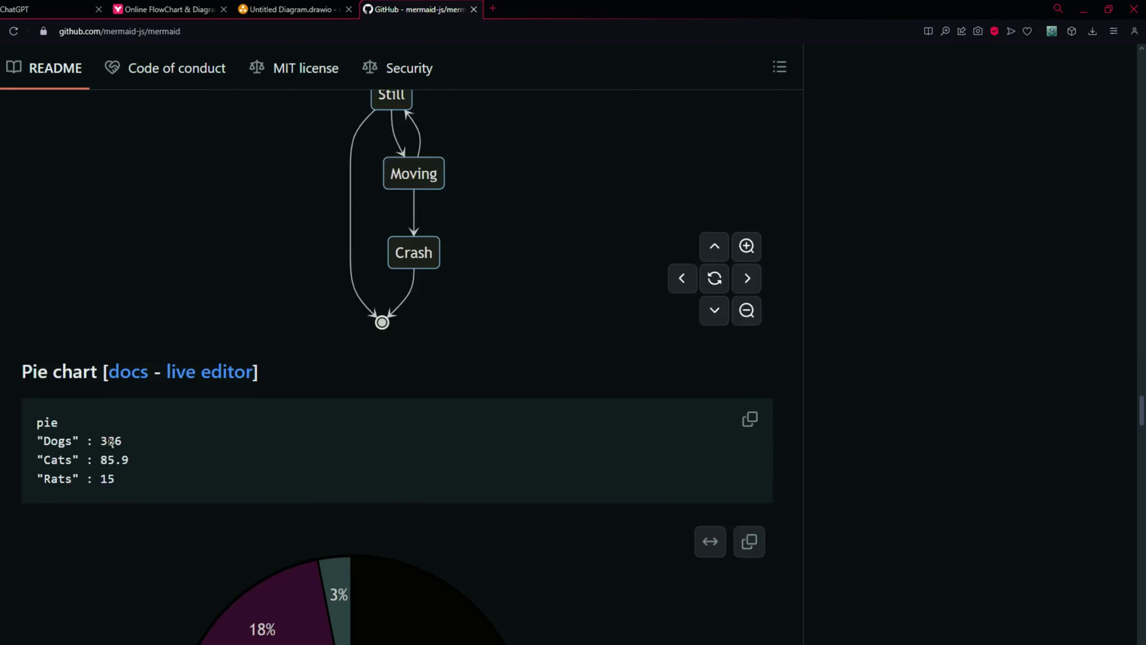
pyautogui.scroll(6, 110, 375)
pyautogui.scroll(6, 110, 375)
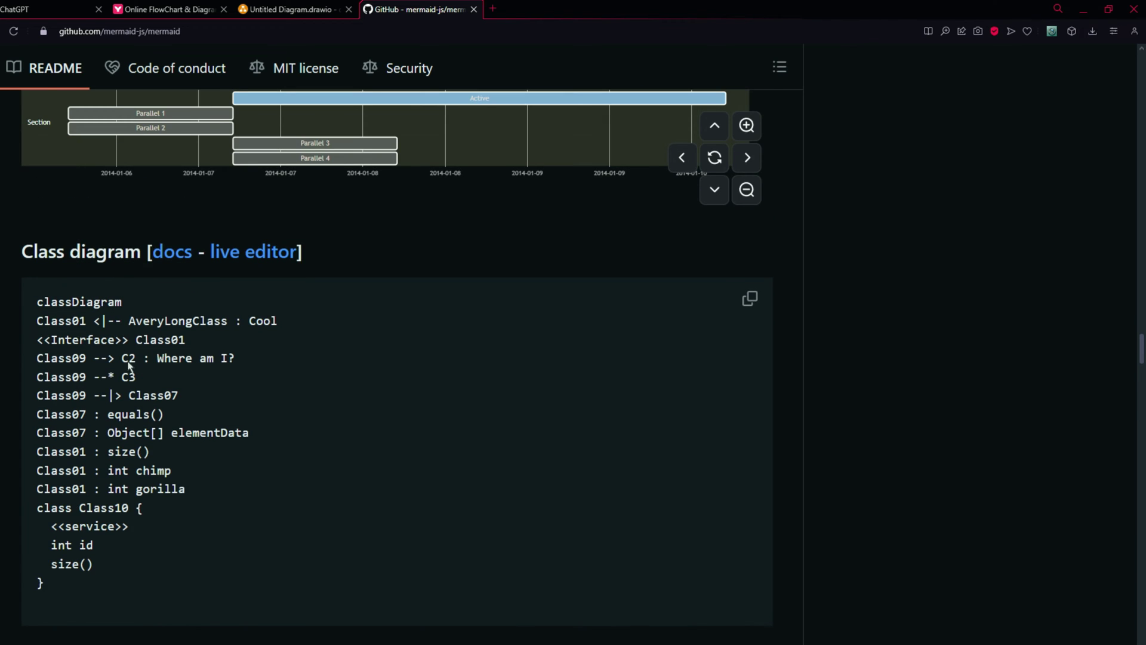
pyautogui.scroll(-15, 150, 383)
pyautogui.scroll(20, 152, 386)
# Step: Load the ER sample diagram in Mermaid's live editor and copy its code
pyautogui.click(230, 442)
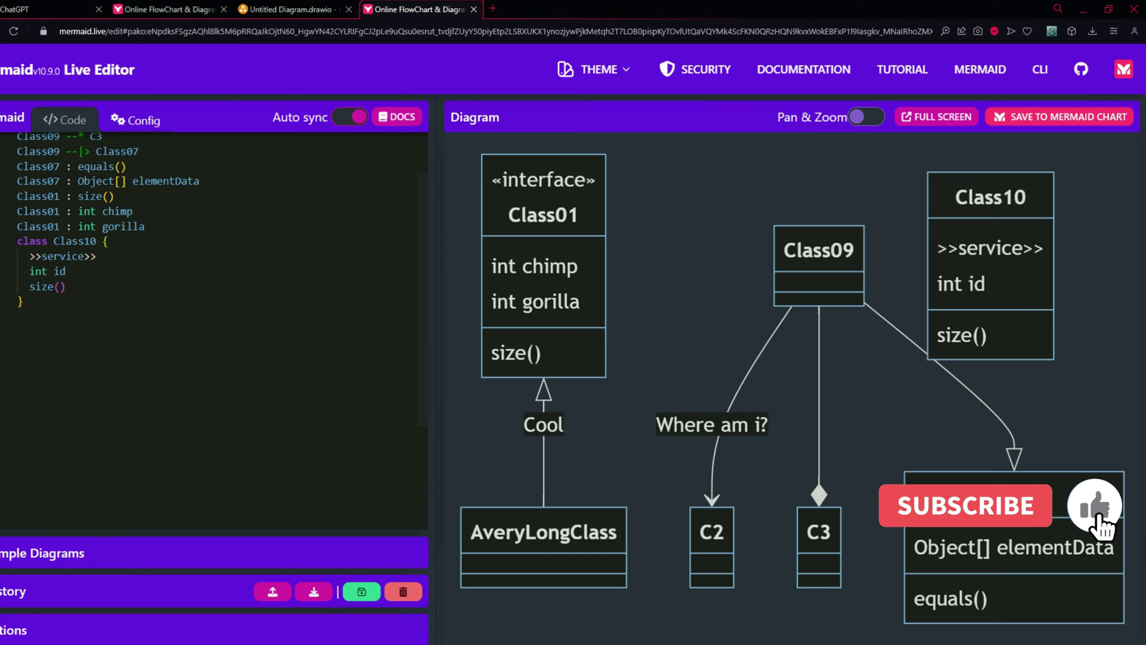
pyautogui.click(335, 553)
pyautogui.click(336, 493)
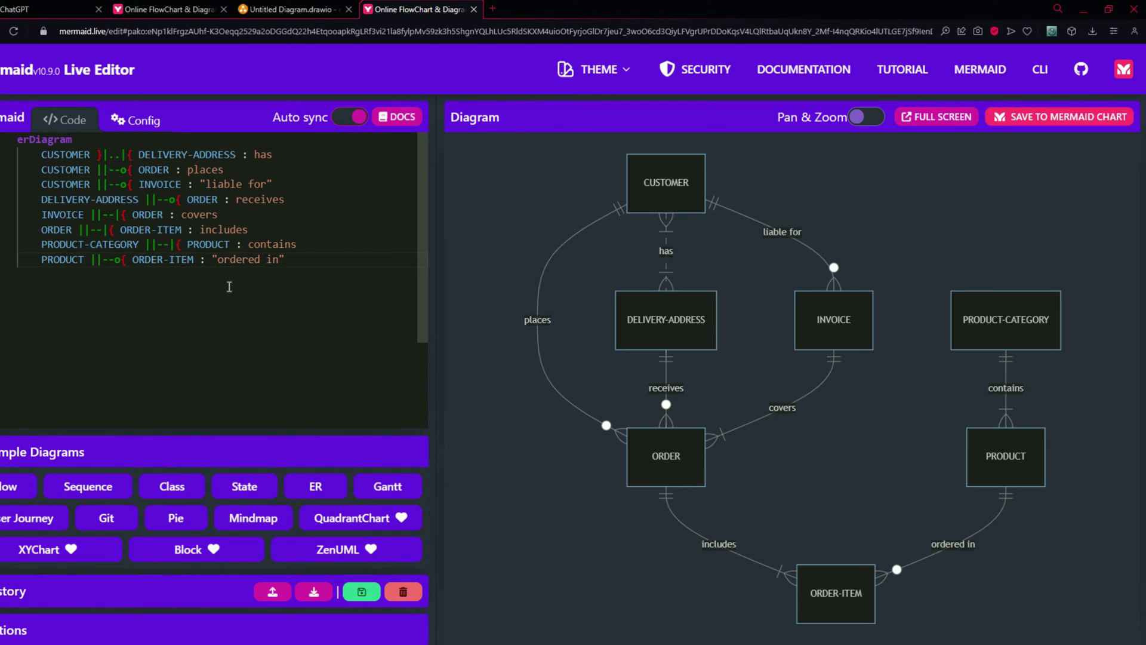
pyautogui.hotkey('ctrl', 'a')
pyautogui.hotkey('ctrl', '1')
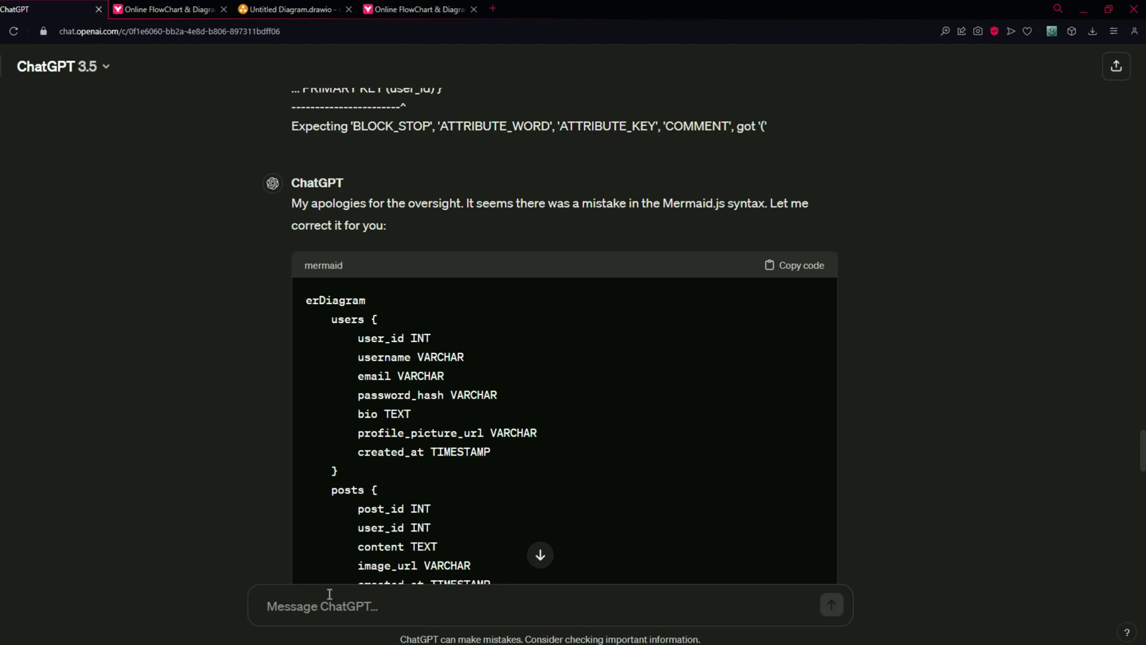
# Step: Send the sample ER code with 'now lets generate ER Diagram for my app' and copy the USER/POST erDiagram reply
pyautogui.write('the sam')
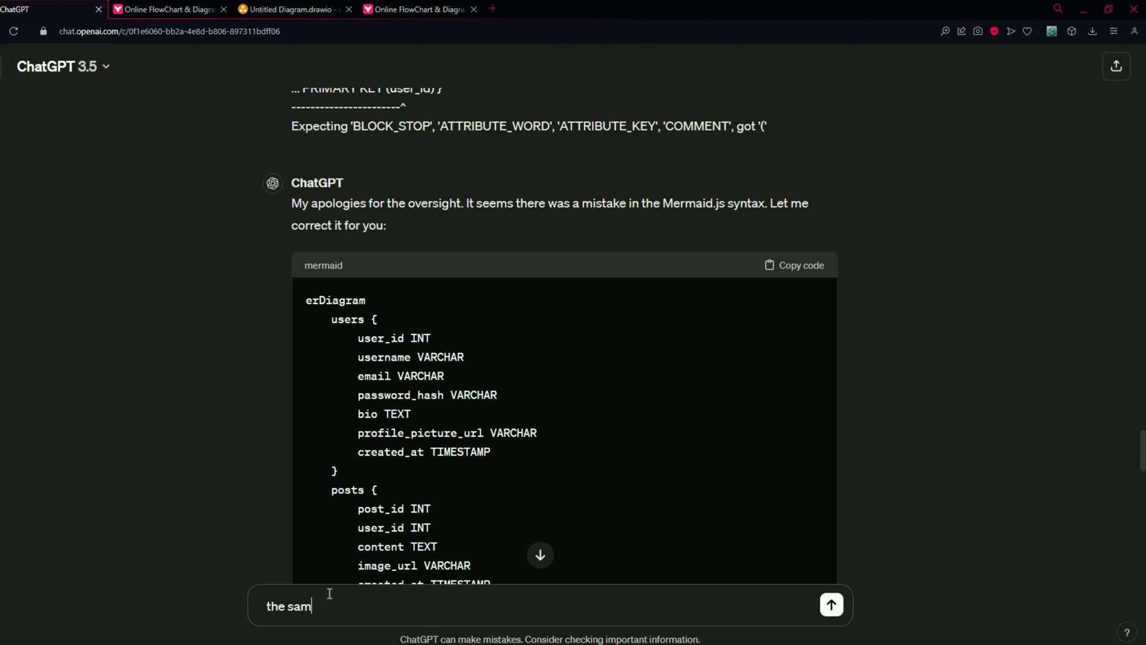
pyautogui.write('ple code for generating E')
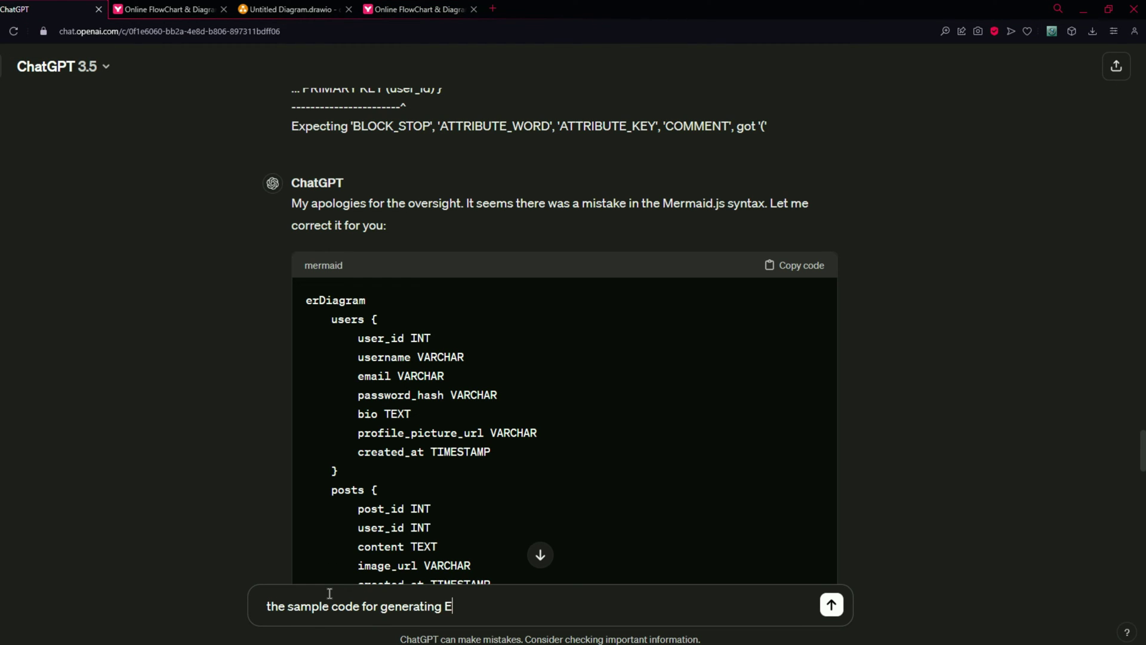
pyautogui.write('R Diagram is given below:')
pyautogui.hotkey('shift', 'Return')
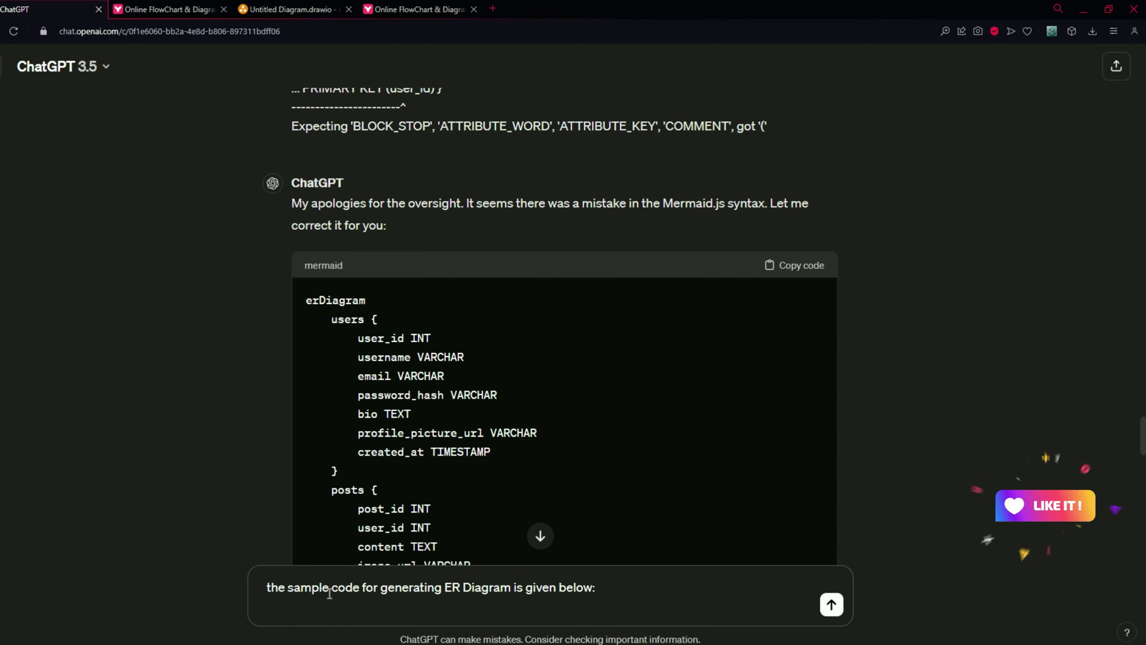
pyautogui.hotkey('ctrl', 'v')
pyautogui.hotkey('shift', 'Return')
pyautogui.write('now lets generate m')
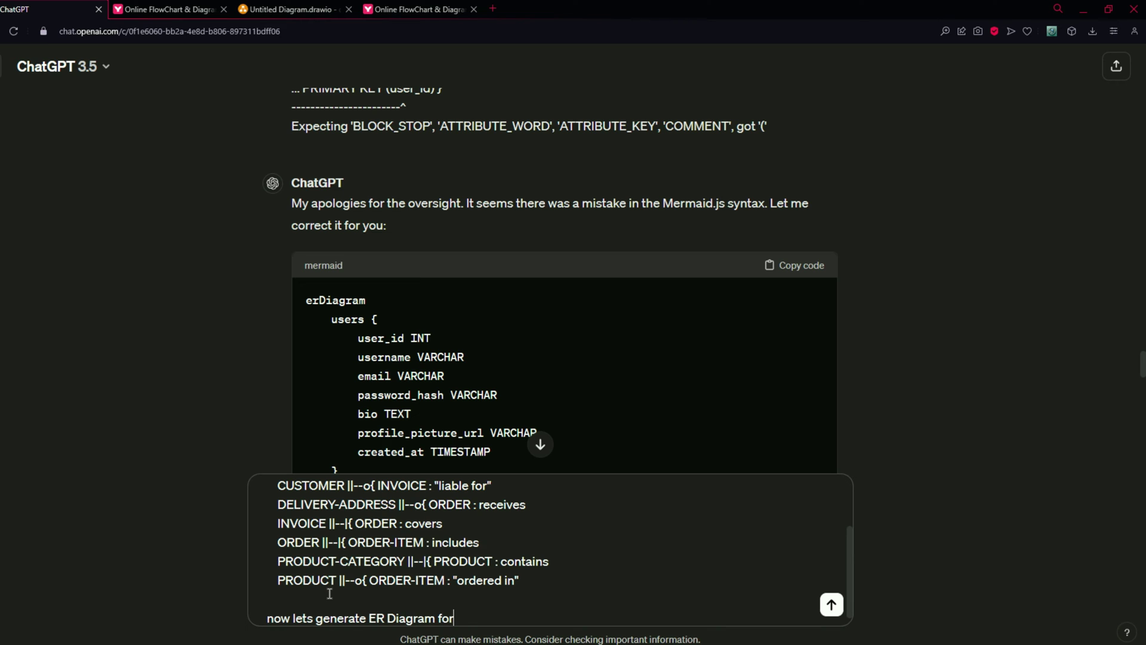
pyautogui.write('app')
pyautogui.press('Return')
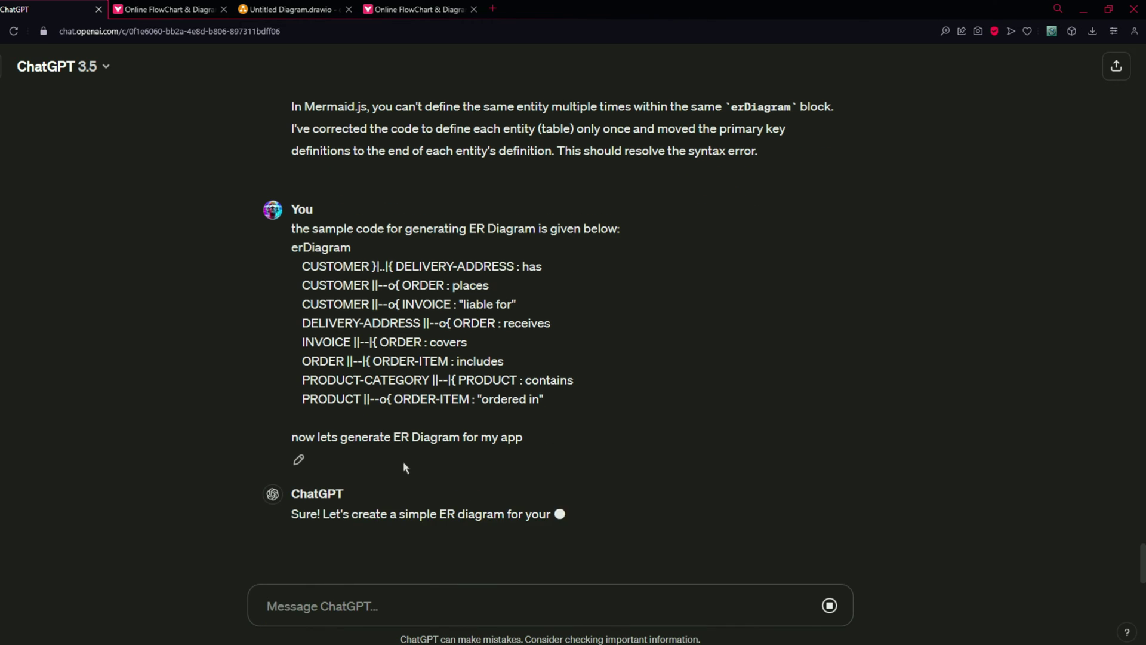
pyautogui.click(794, 353)
pyautogui.click(167, 9)
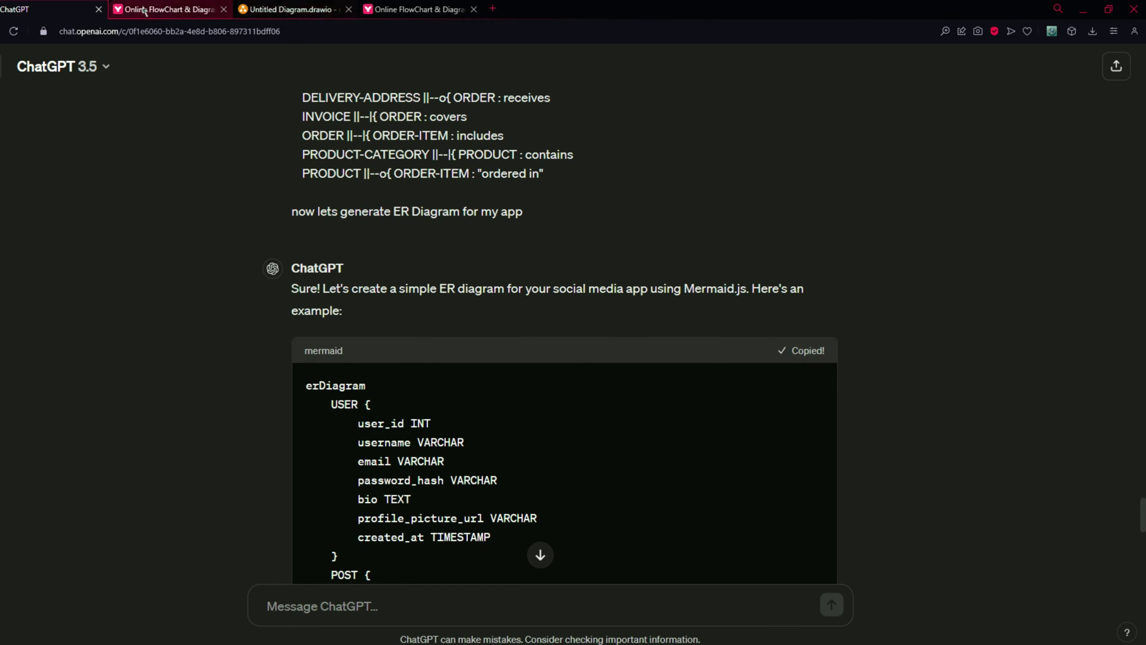
# Step: Replace the editor code with the ER code for USER, POST, COMMENT, LIKE and FRIENDSHIP, check the render, and select it all
pyautogui.hotkey('ctrl', 'a')
pyautogui.hotkey('ctrl', 'v')
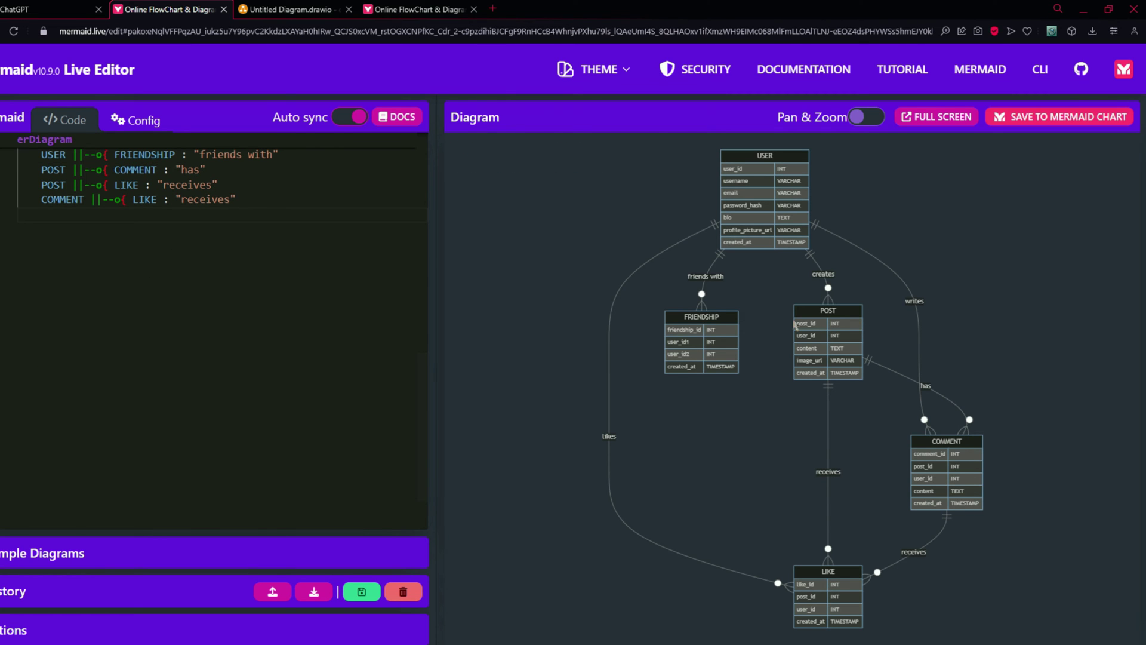
pyautogui.scroll(10, 181, 334)
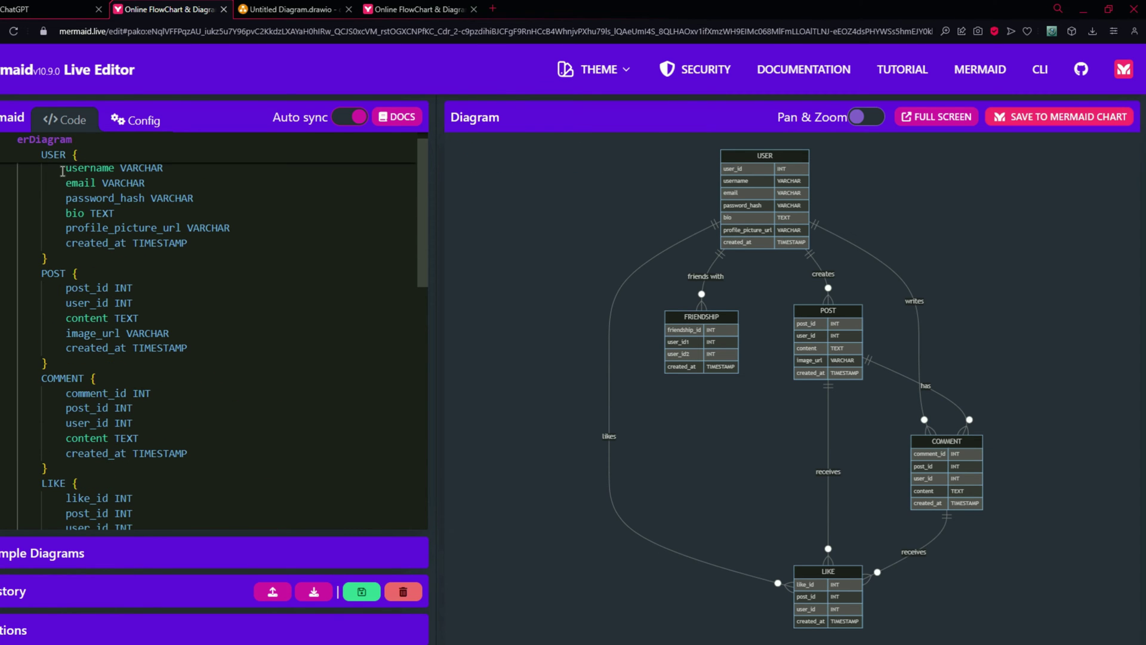
pyautogui.scroll(1, 60, 169)
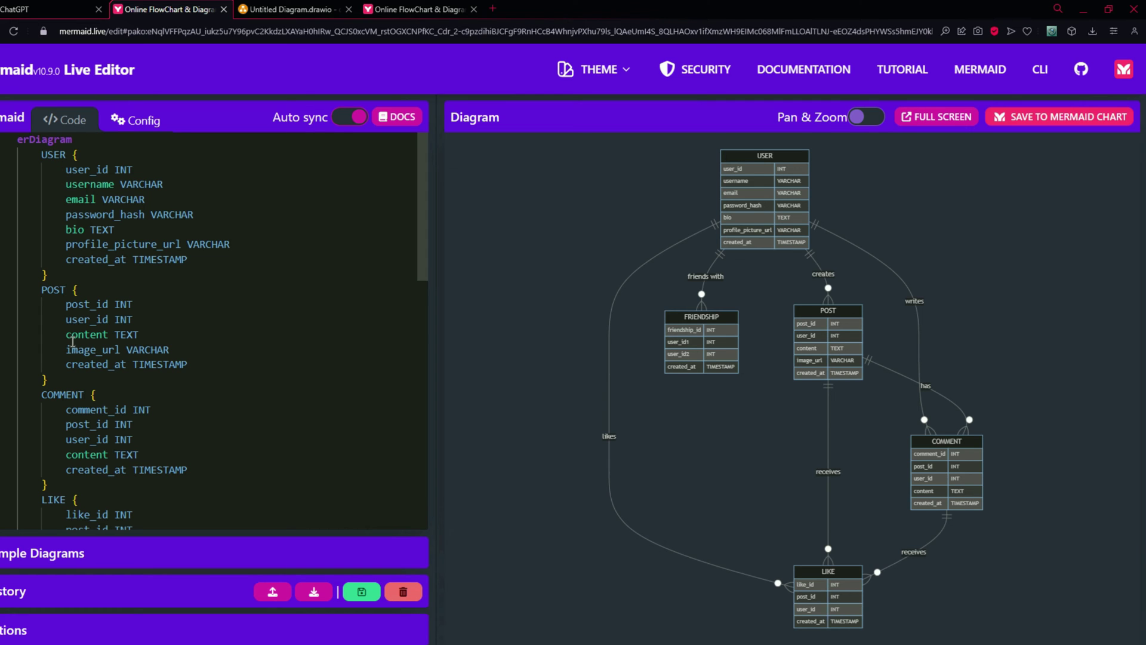
pyautogui.scroll(-2, 77, 392)
pyautogui.scroll(-7, 163, 396)
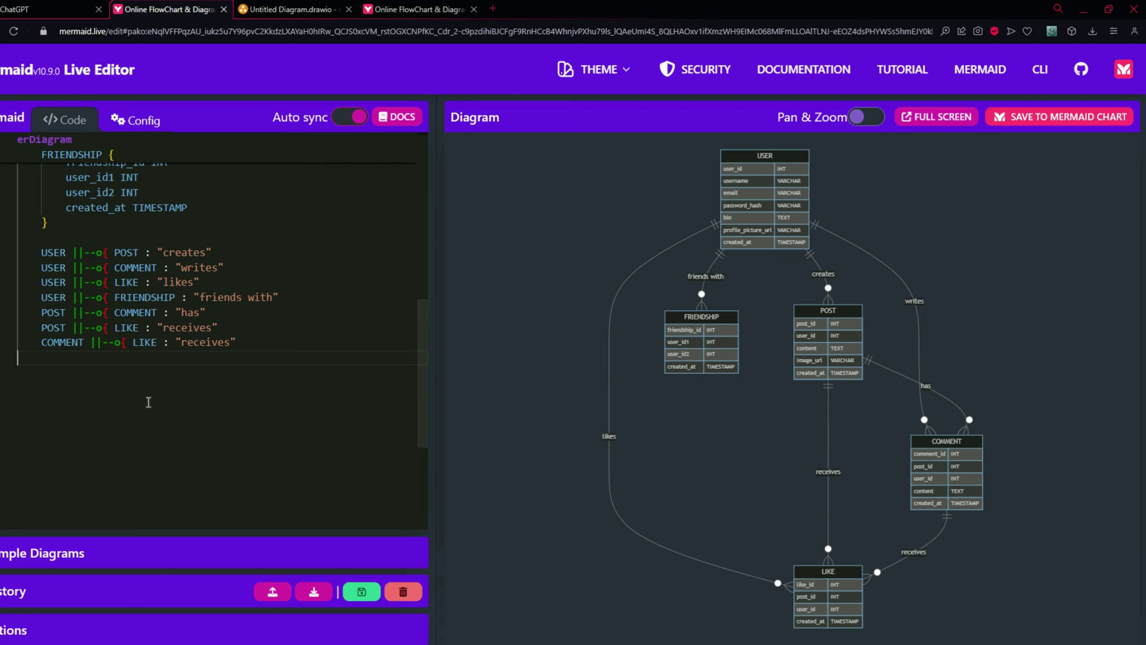
pyautogui.hotkey('ctrl', 'a')
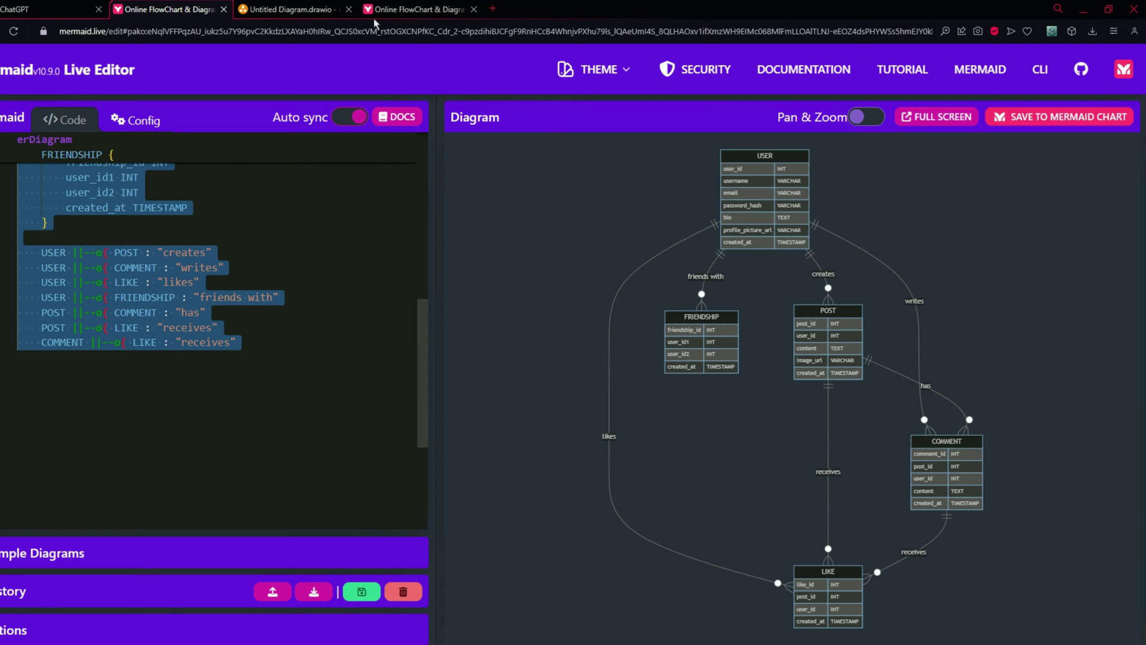
pyautogui.click(286, 9)
# Step: Insert the copied ER code as a Mermaid diagram, showing linked USER, FRIENDSHIP and POST tables
pyautogui.click(474, 9)
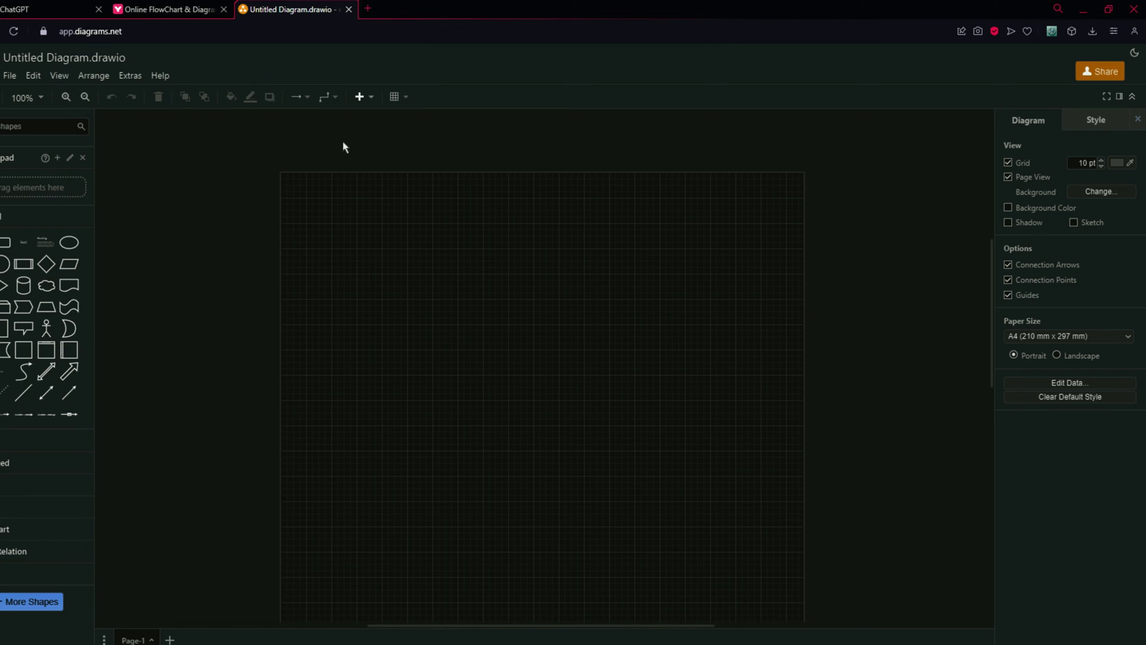
pyautogui.click(94, 76)
pyautogui.moveTo(134, 288)
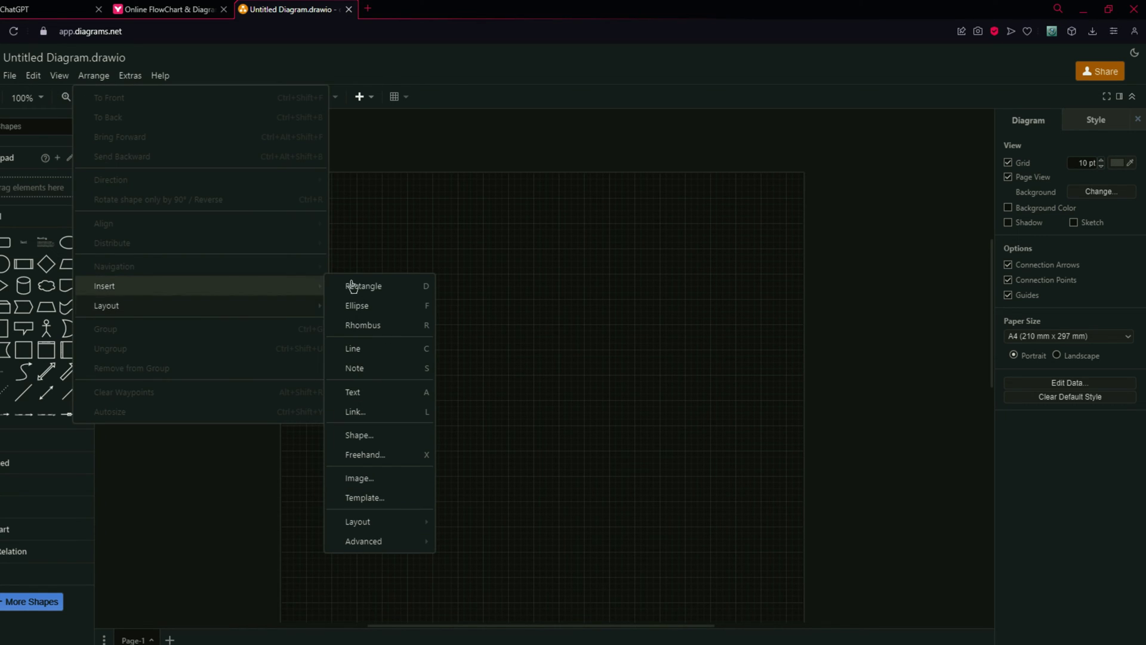
pyautogui.moveTo(371, 540)
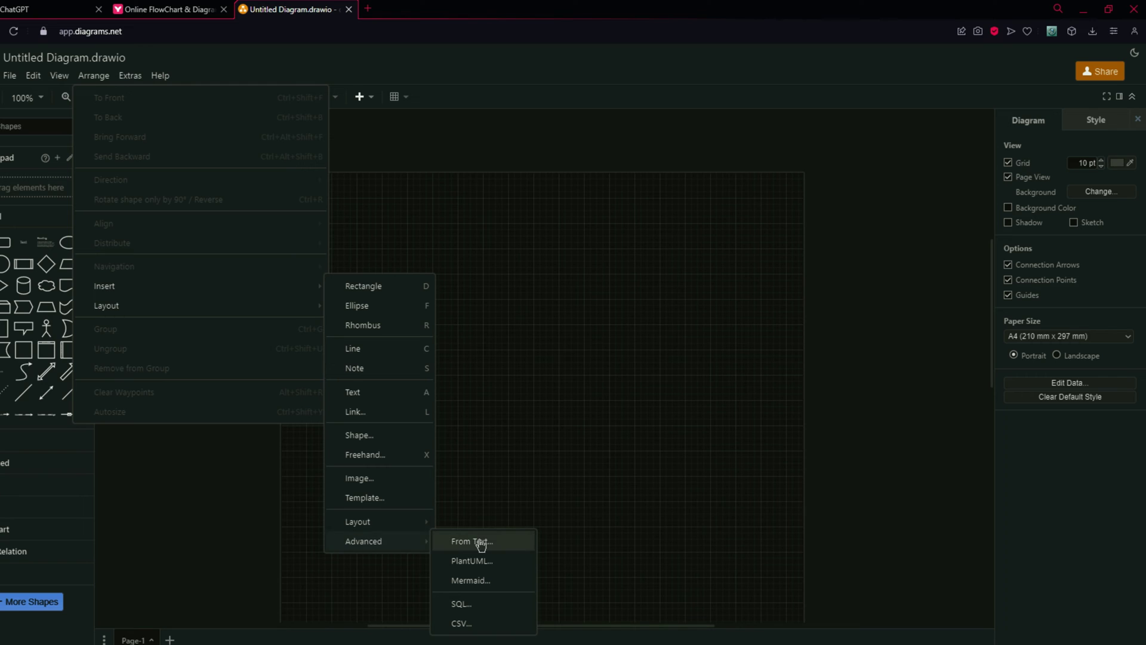
pyautogui.click(496, 582)
pyautogui.hotkey('ctrl', 'a')
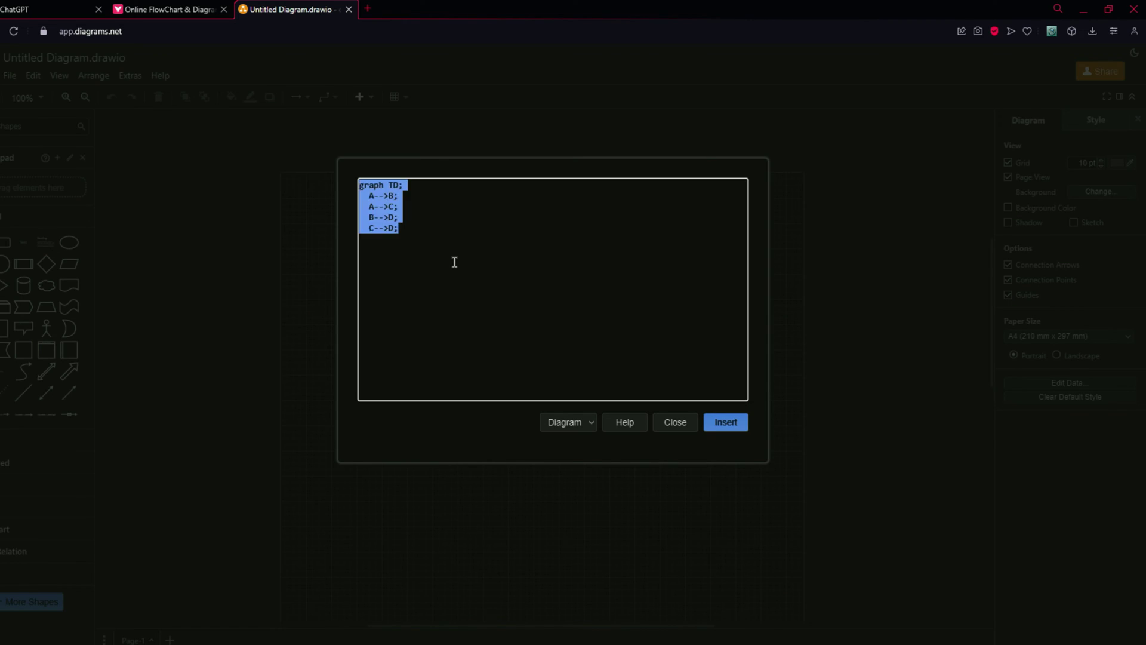
pyautogui.hotkey('ctrl', 'v')
pyautogui.click(732, 426)
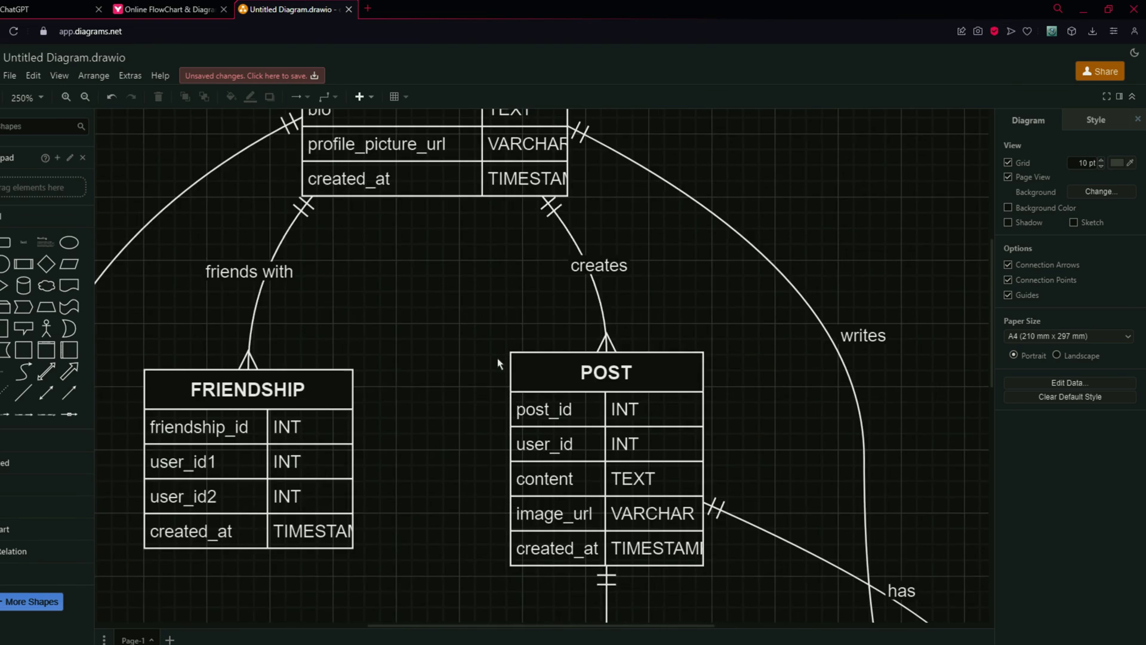
pyautogui.scroll(3, 394, 307)
pyautogui.scroll(-3, 393, 295)
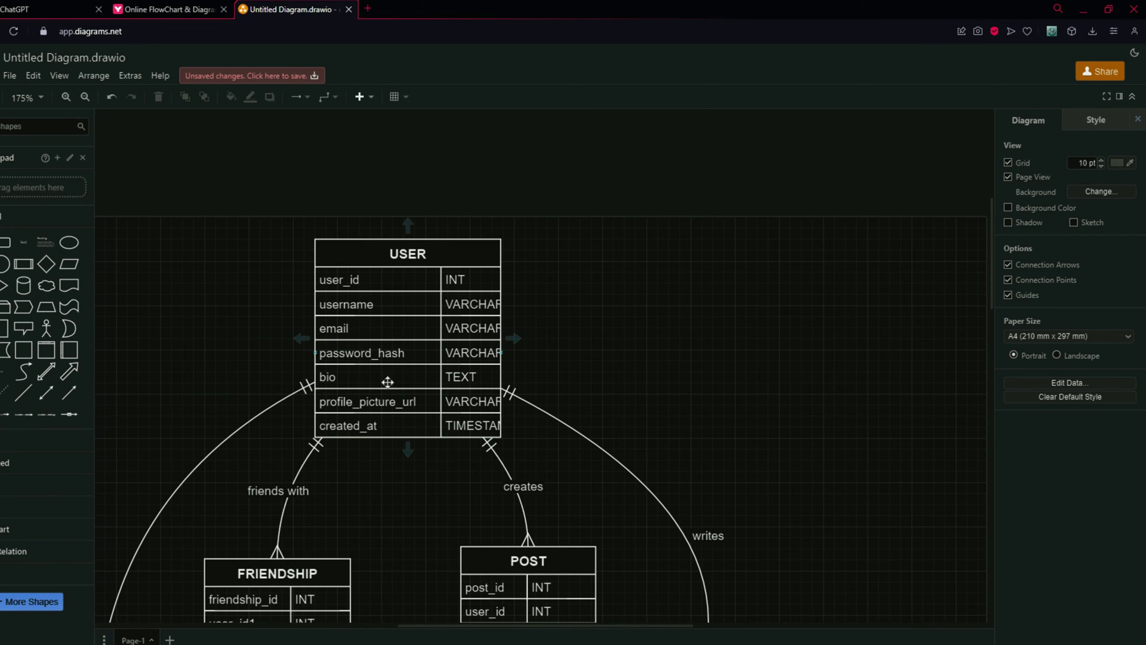
# Step: Give the USER table a brown fill
pyautogui.scroll(-5, 629, 377)
pyautogui.scroll(5, 538, 328)
pyautogui.click(395, 258)
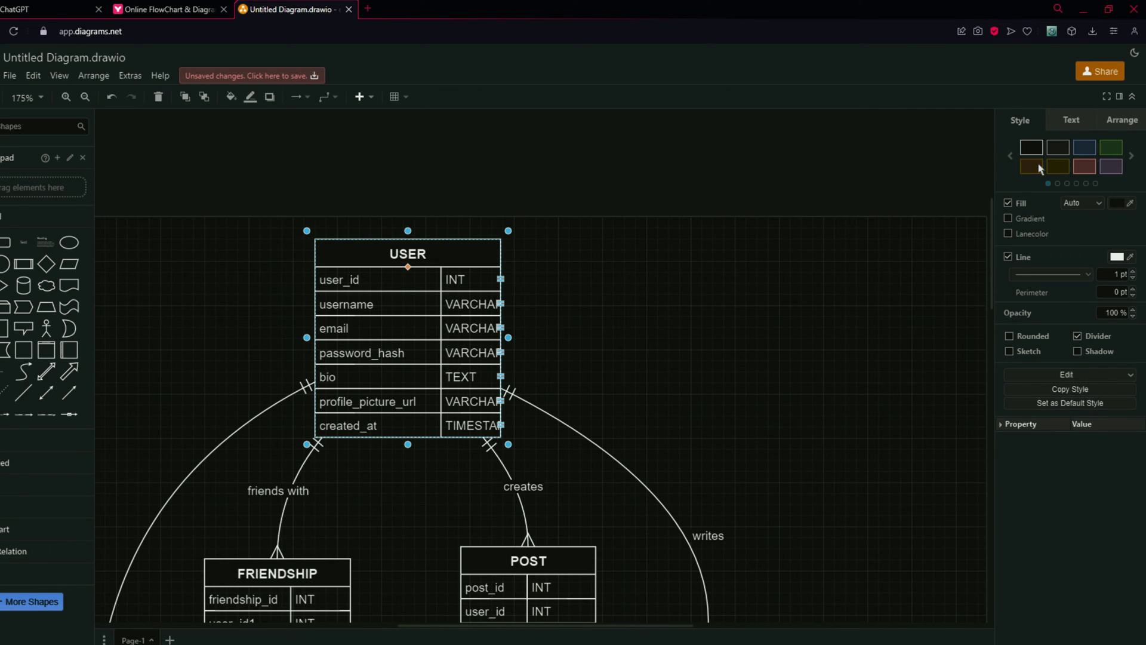
pyautogui.doubleClick(418, 258)
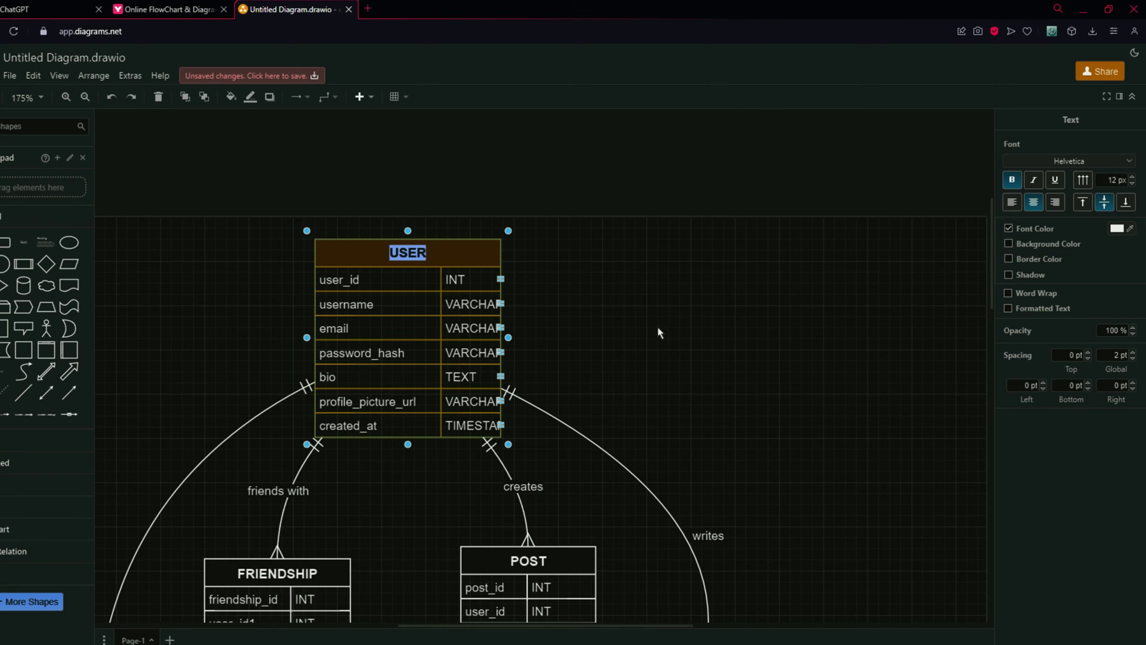
# Step: Move the POST table into place below USER and zoom out
pyautogui.scroll(-5, 658, 327)
pyautogui.scroll(-3, 658, 327)
pyautogui.scroll(5, 538, 376)
pyautogui.scroll(3, 594, 360)
pyautogui.scroll(-2, 593, 410)
pyautogui.moveTo(589, 410); pyautogui.dragTo(550, 458)
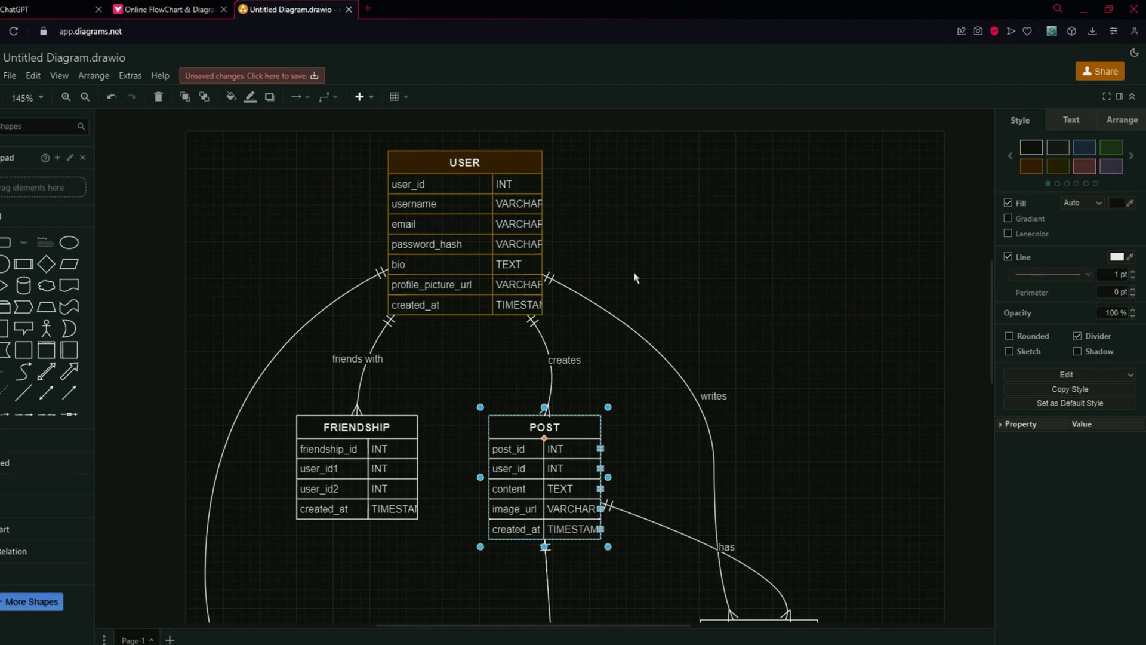
pyautogui.scroll(-2, 635, 277)
pyautogui.scroll(-1, 649, 342)
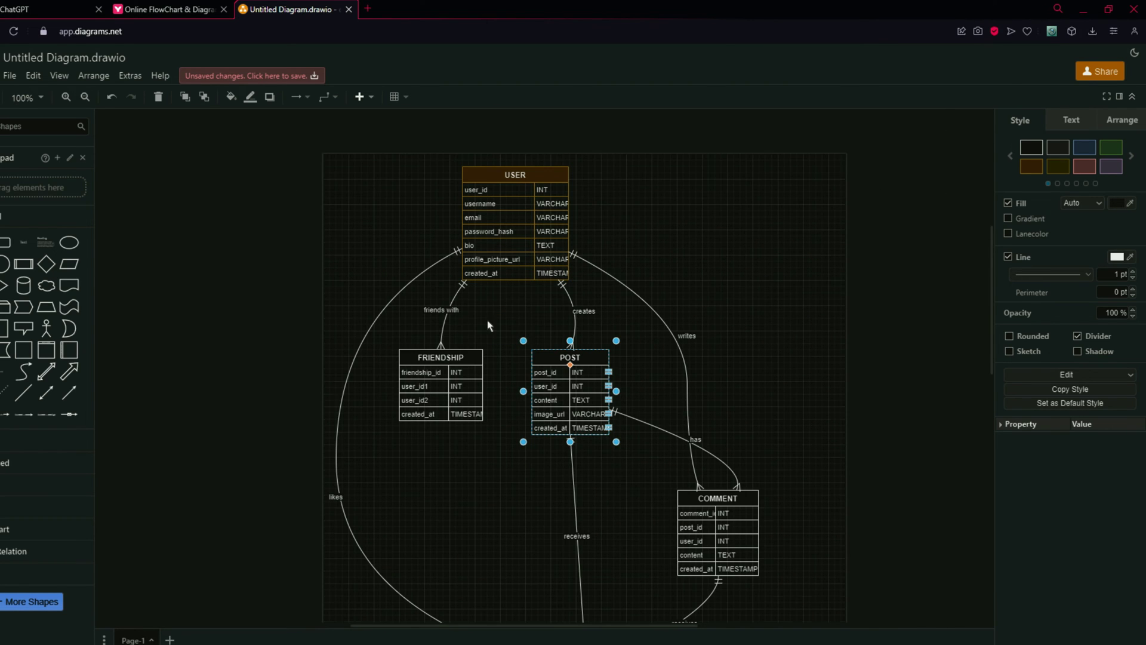
pyautogui.click(283, 250)
pyautogui.click(36, 9)
pyautogui.scroll(-4, 326, 339)
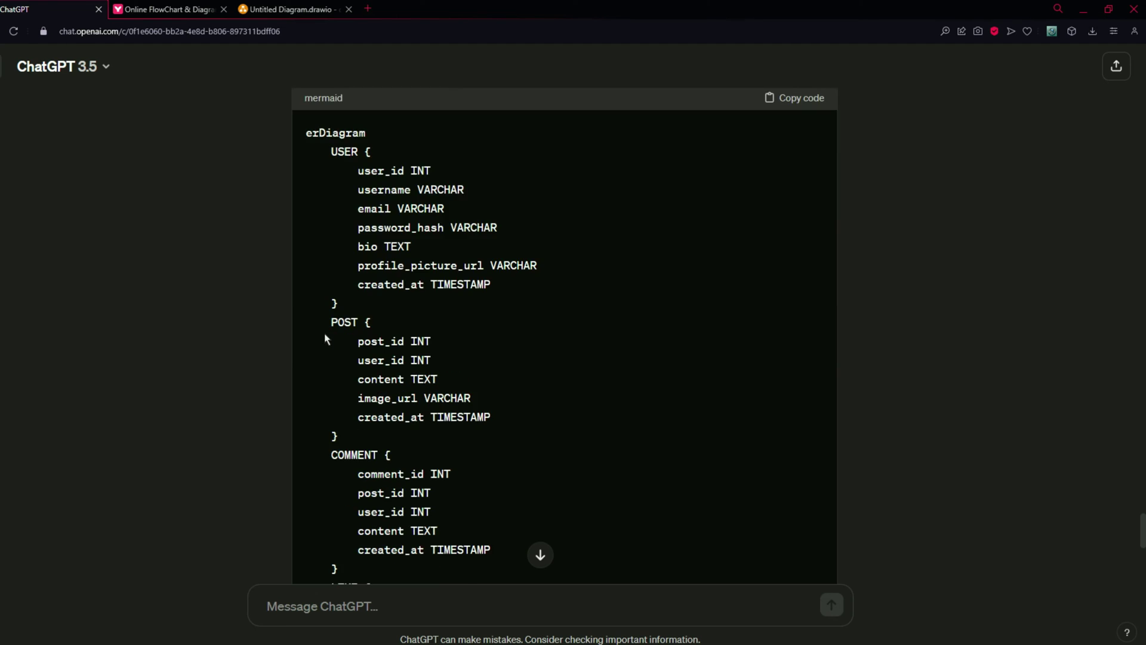
# Step: Copy the earlier ERD request into the ChatGPT message box
pyautogui.scroll(15, 342, 344)
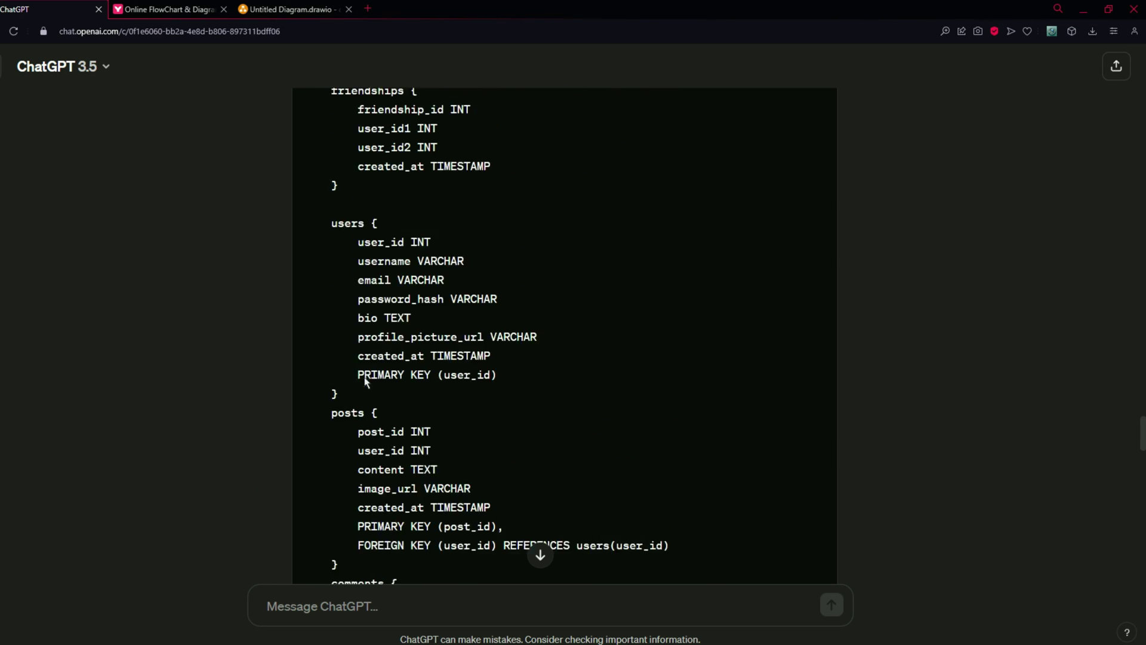
pyautogui.scroll(20, 366, 382)
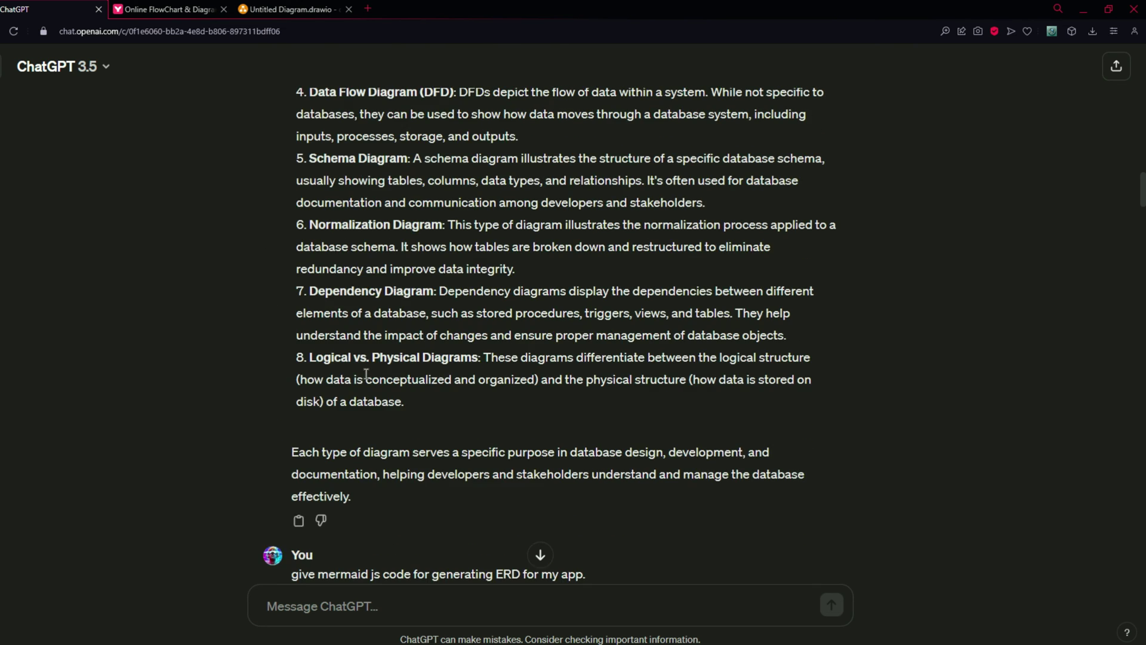
pyautogui.scroll(3, 353, 358)
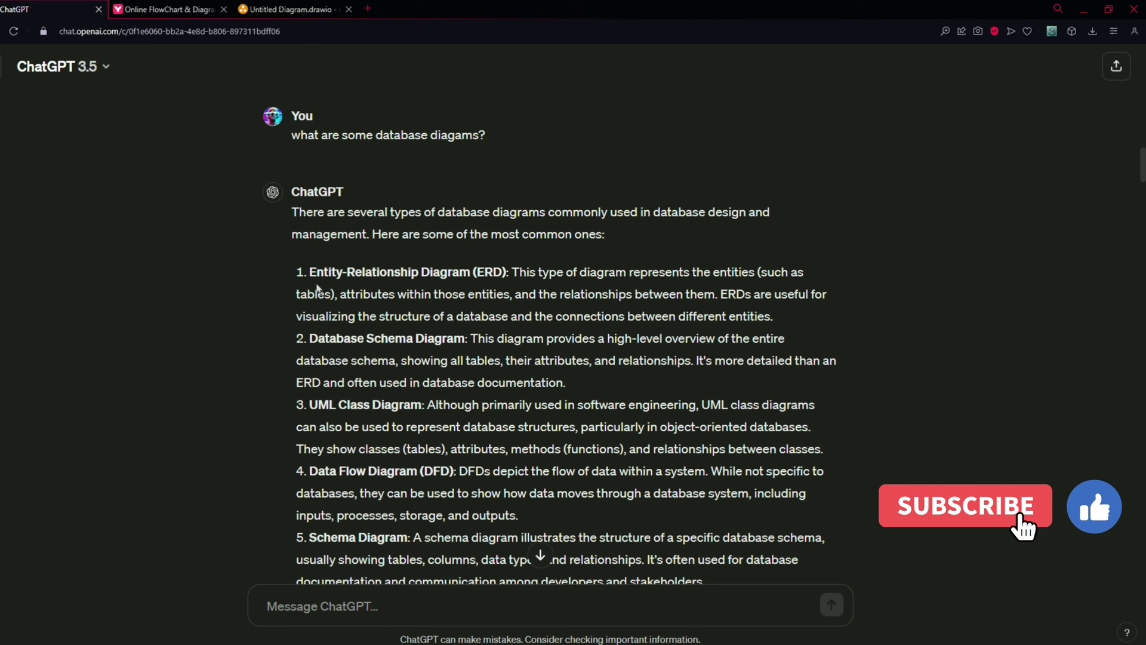
pyautogui.scroll(-1, 320, 431)
pyautogui.scroll(4, 364, 342)
pyautogui.scroll(-15, 380, 364)
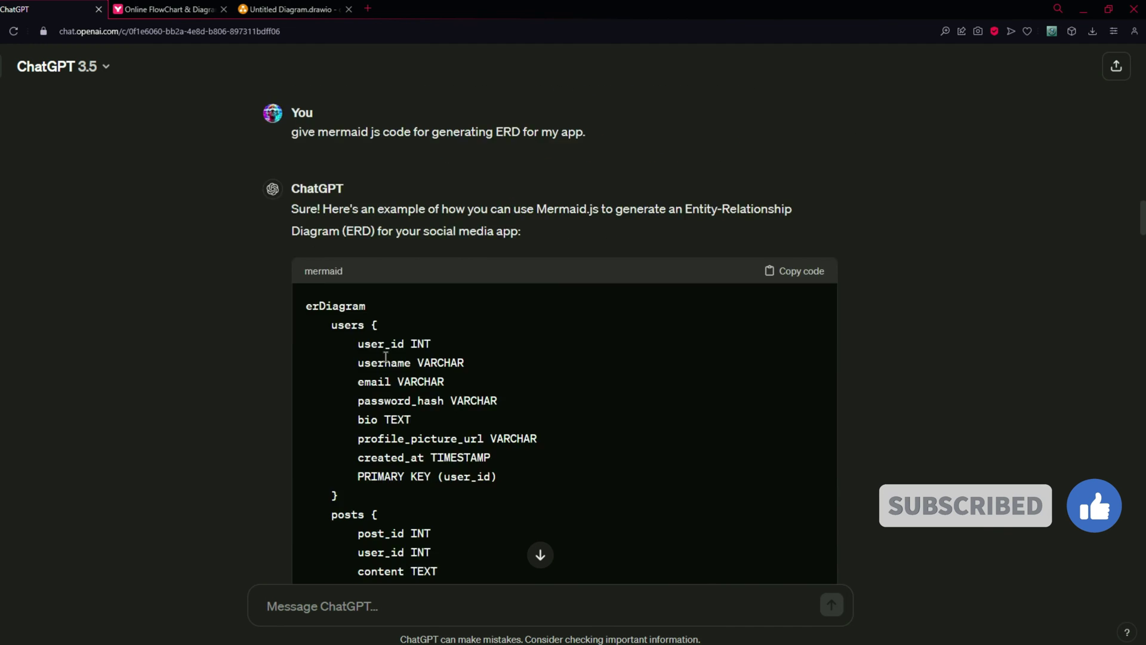
pyautogui.scroll(2, 365, 260)
pyautogui.tripleClick(366, 259)
pyautogui.hotkey('ctrl', 'c')
pyautogui.hotkey('ctrl', 'v')
# Step: Change ERD to 'Database Schema Diagram', send it, and paste the returned code into Mermaid Live Editor
pyautogui.scroll(12, 344, 314)
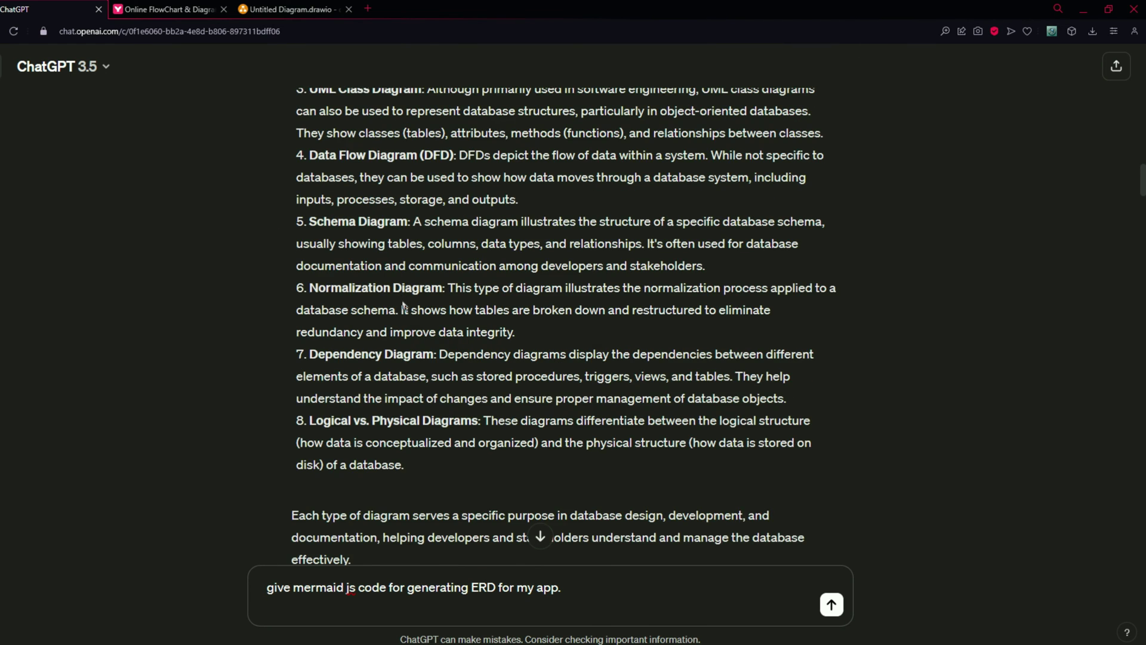
pyautogui.moveTo(310, 336); pyautogui.dragTo(468, 342)
pyautogui.hotkey('ctrl', 'c')
pyautogui.doubleClick(482, 588)
pyautogui.hotkey('ctrl', 'v')
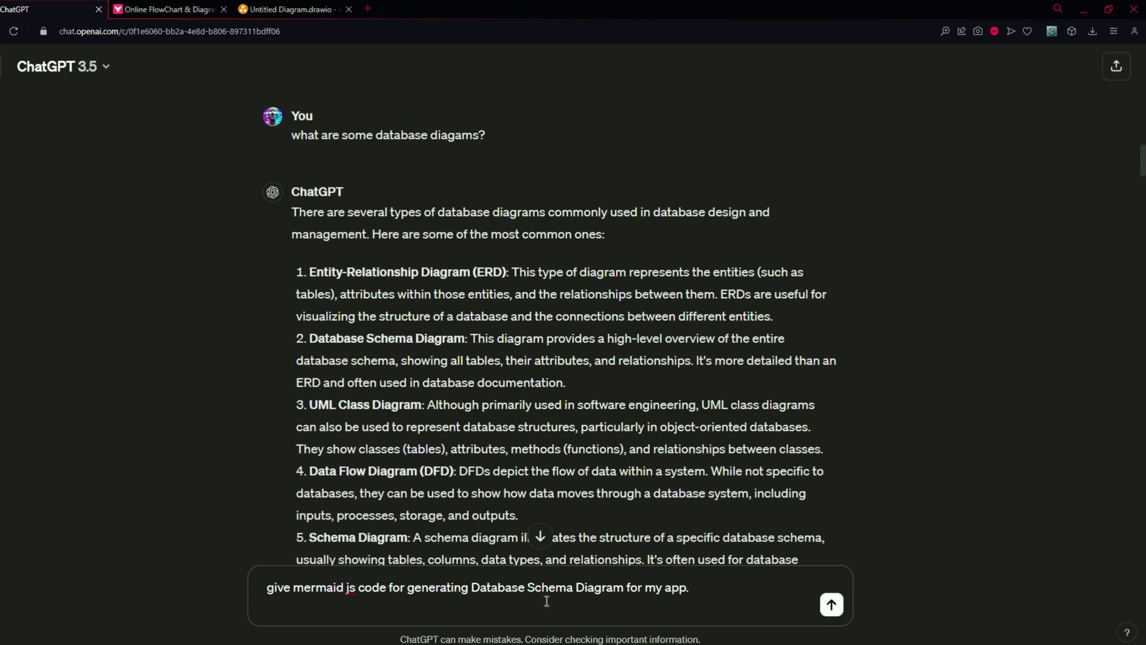
pyautogui.press('Return')
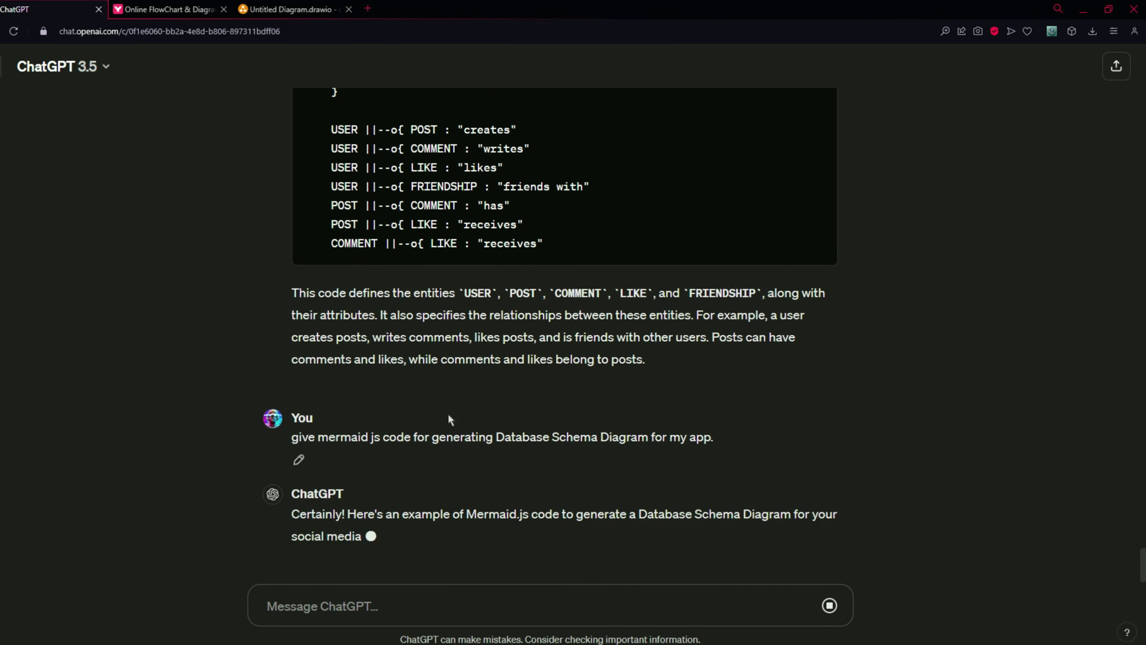
pyautogui.click(166, 9)
pyautogui.hotkey('ctrl', 'v')
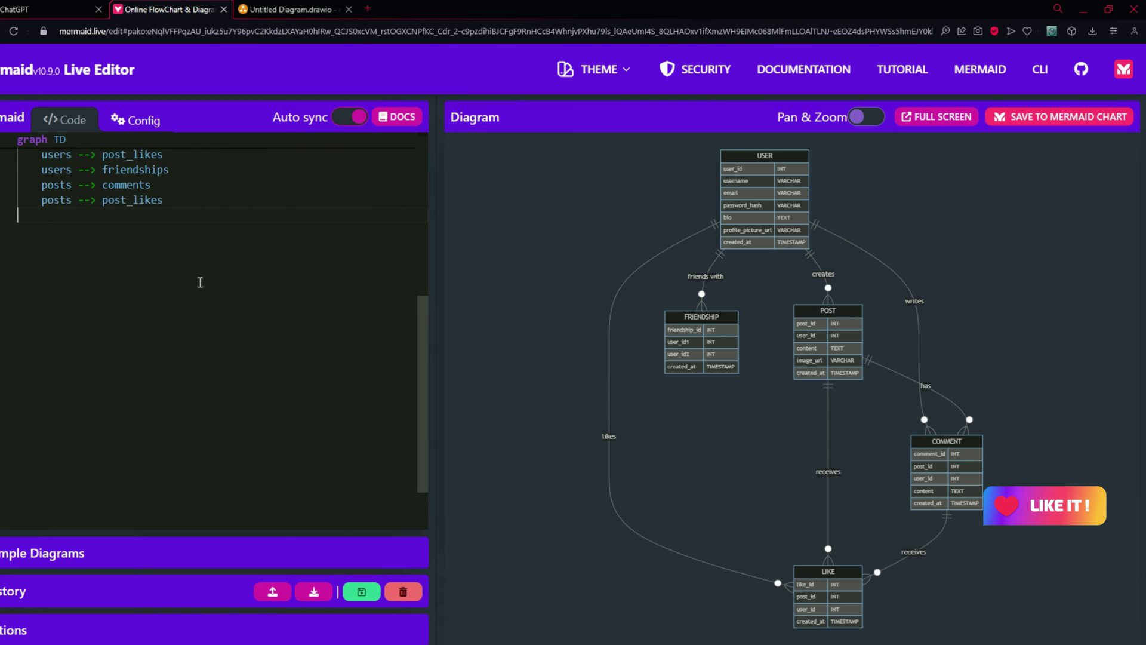
# Step: Inspect the rendered Users, Posts, Comments, Likes and Friendships subgraphs at normal browser zoom
pyautogui.hotkey('ctrl', '+')
pyautogui.hotkey('ctrl', '-')
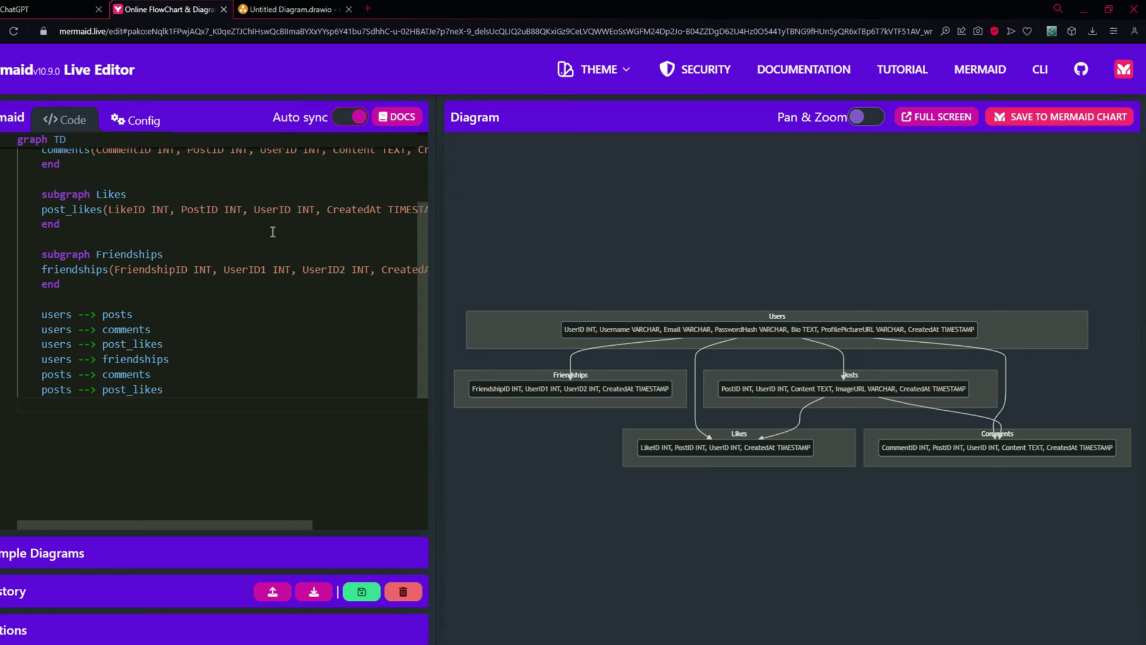
pyautogui.scroll(4, 265, 235)
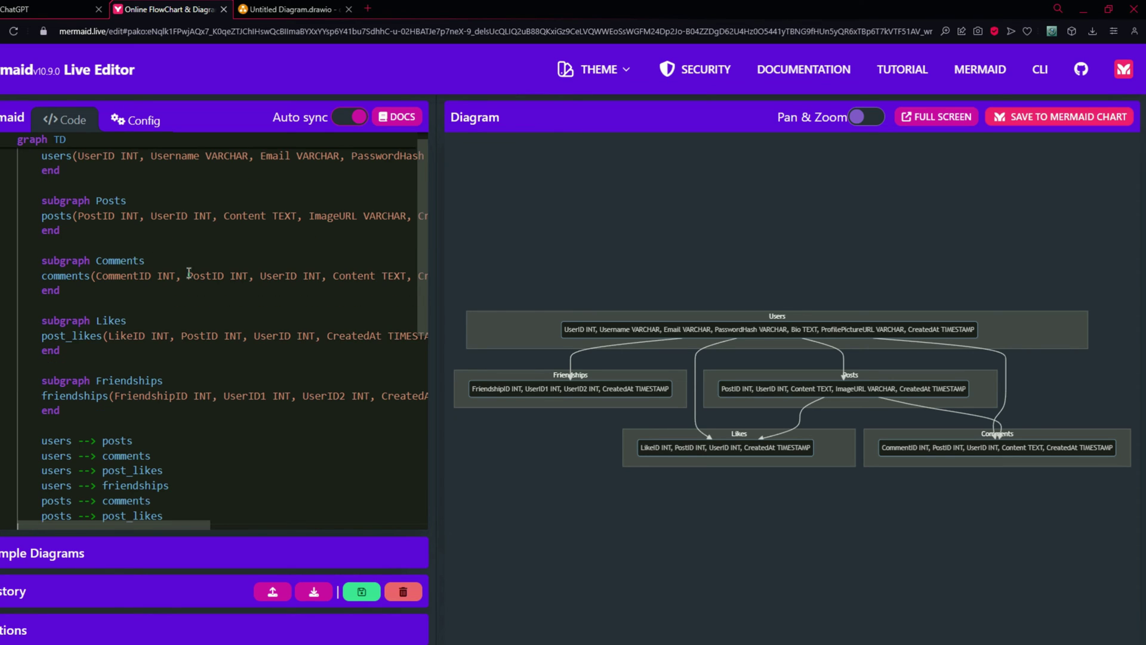
pyautogui.scroll(1, 51, 146)
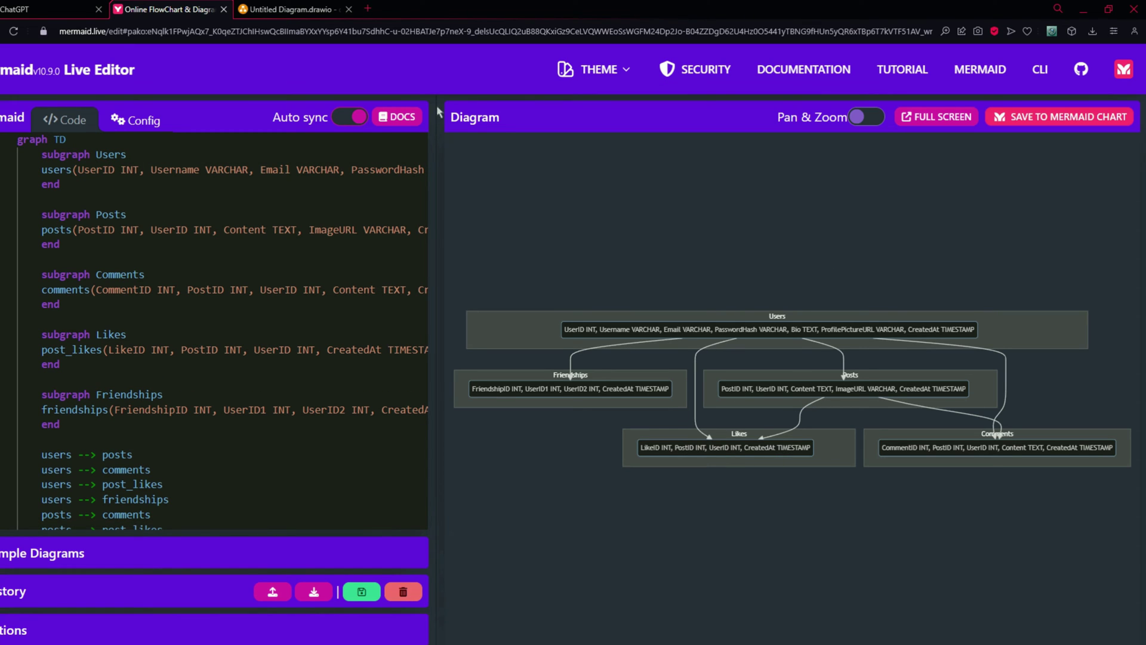
pyautogui.hotkey('ctrl', 'Tab')
pyautogui.scroll(-3, 496, 363)
pyautogui.scroll(2, 496, 363)
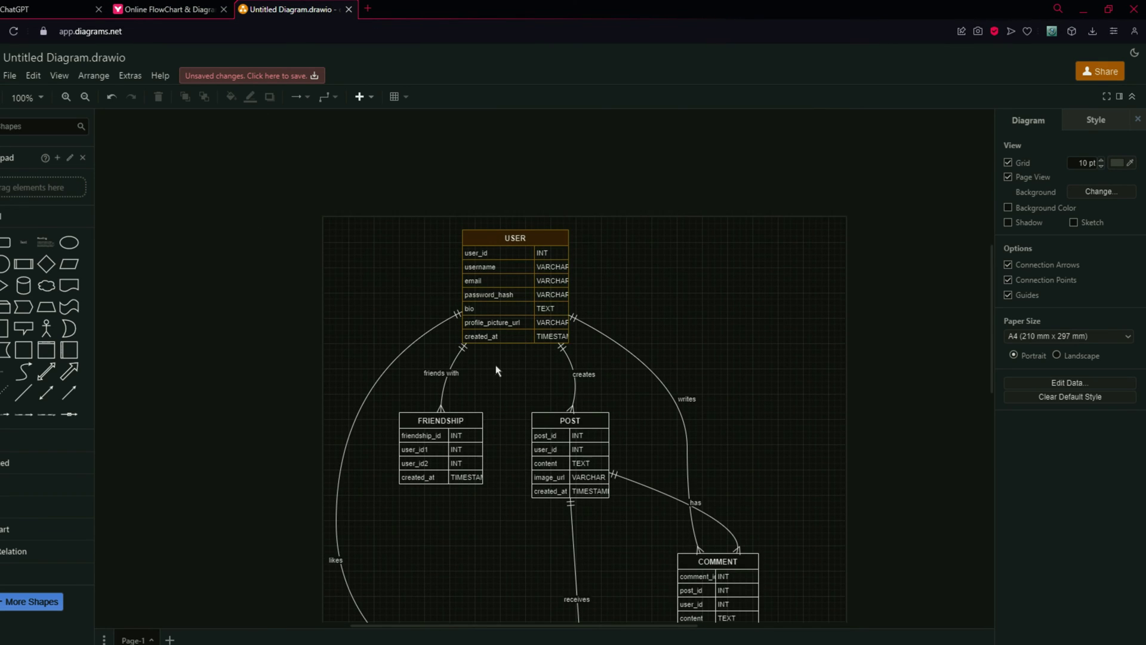
# Step: Delete the ER diagram and insert the schema code as a Mermaid diagram
pyautogui.hotkey('ctrl', 'a')
pyautogui.press('Delete')
pyautogui.click(130, 75)
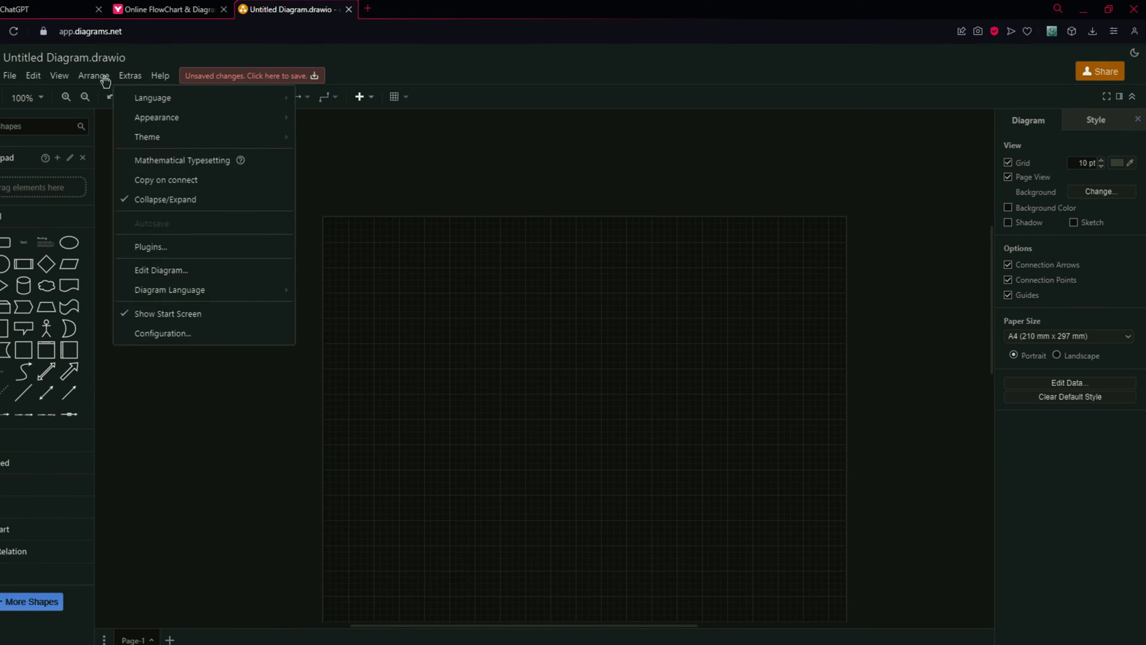
pyautogui.click(93, 76)
pyautogui.moveTo(144, 291)
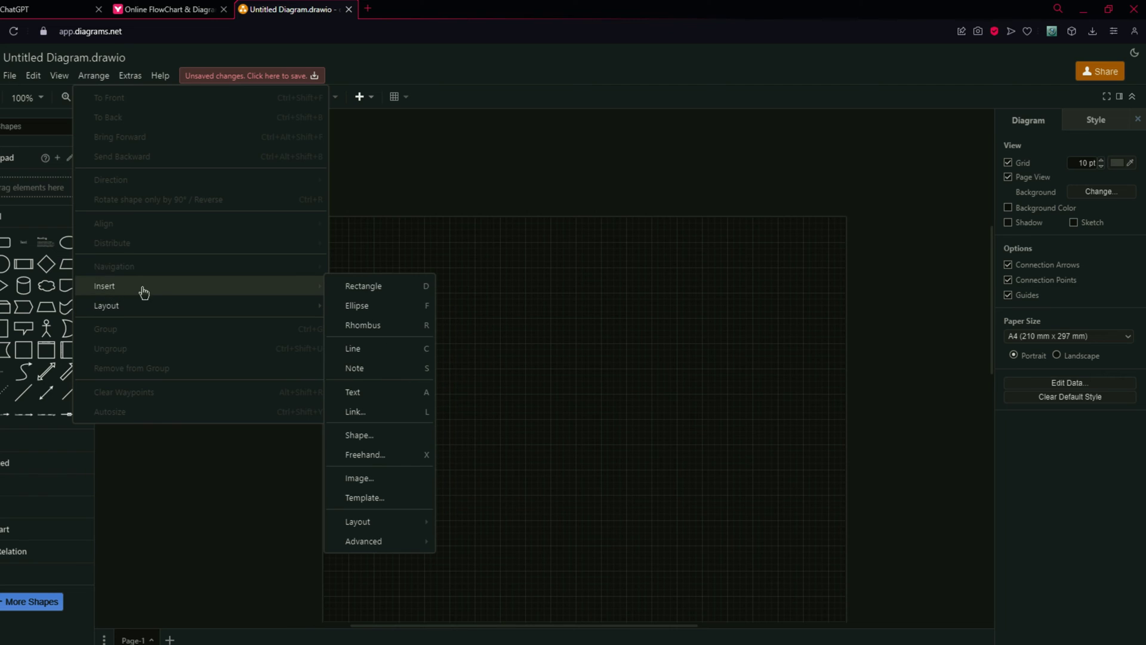
pyautogui.moveTo(396, 543)
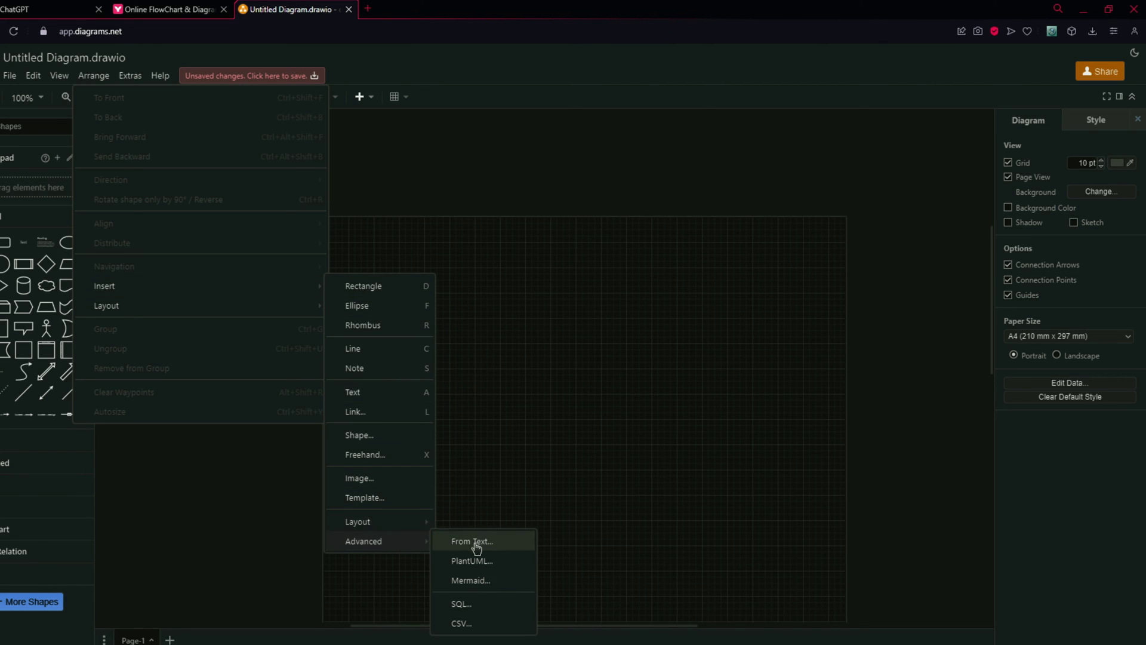
pyautogui.click(471, 581)
pyautogui.hotkey('ctrl', 'a')
pyautogui.hotkey('ctrl', 'v')
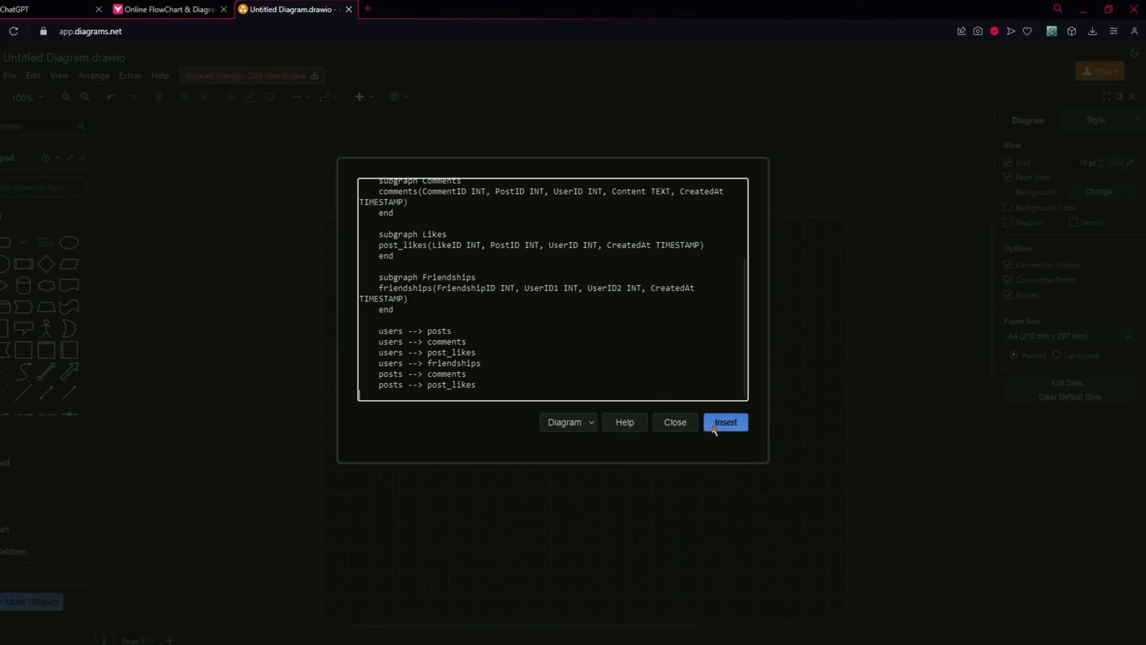
pyautogui.click(727, 423)
# Step: Pan around the inserted Users, Posts, Comments, Likes and Friendships boxes to check them
pyautogui.click(747, 394)
pyautogui.scroll(4, 627, 269)
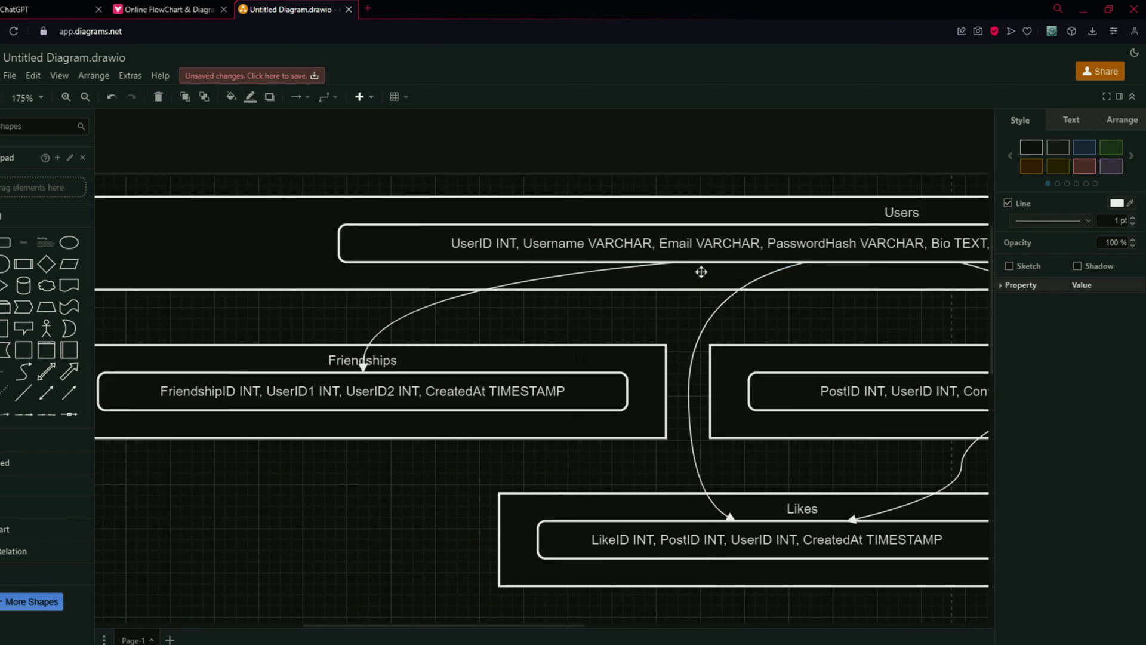
pyautogui.scroll(-3, 645, 274)
pyautogui.hscroll(5, 557, 628)
pyautogui.scroll(-3, 478, 418)
pyautogui.hscroll(-8, 317, 239)
pyautogui.scroll(6, 317, 239)
pyautogui.click(168, 5)
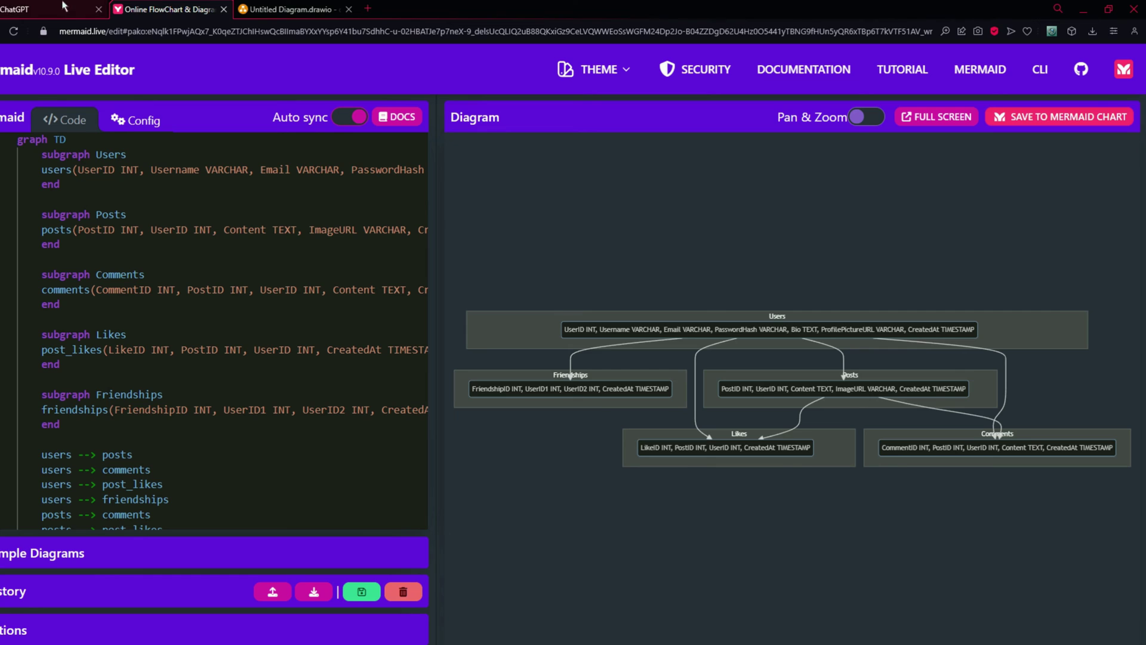
# Step: Select 'UML Class Diagram' from ChatGPT's list of diagram types
pyautogui.click(47, 9)
pyautogui.scroll(-10, 282, 327)
pyautogui.scroll(20, 282, 327)
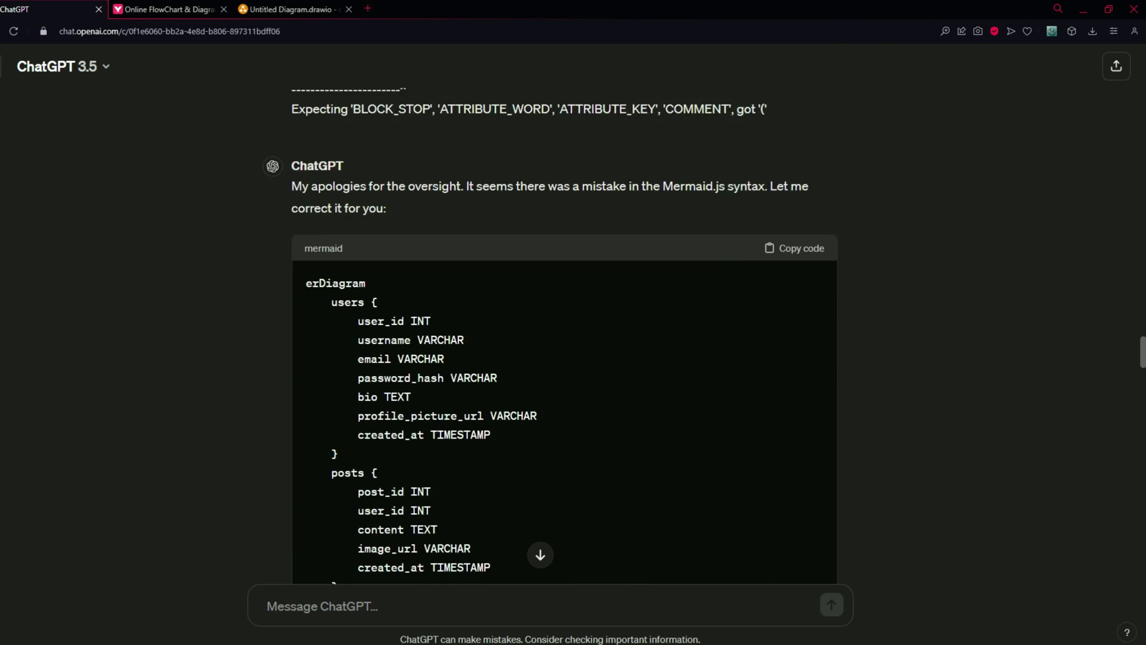
pyautogui.scroll(15, 621, 327)
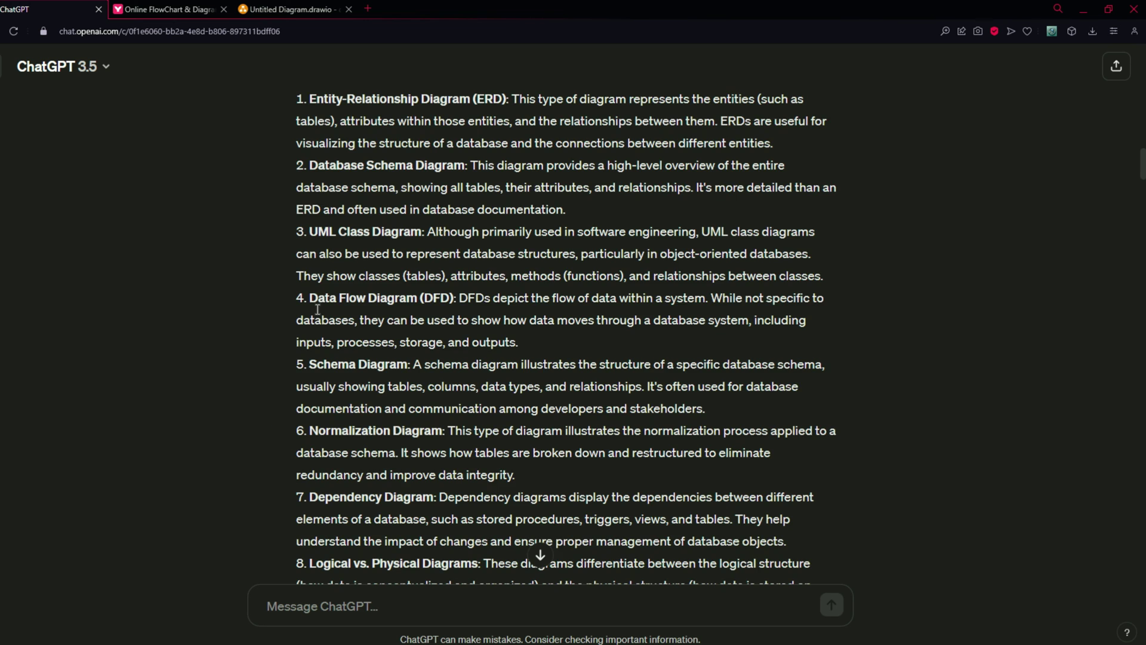
pyautogui.moveTo(315, 293); pyautogui.dragTo(422, 296)
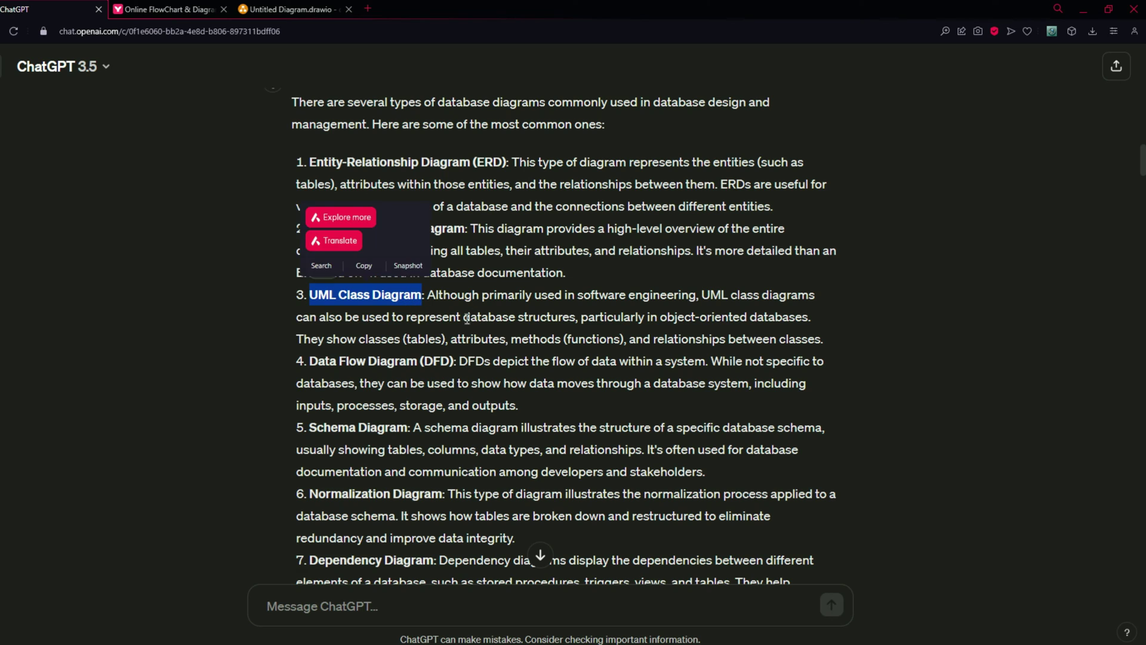
pyautogui.click(331, 293)
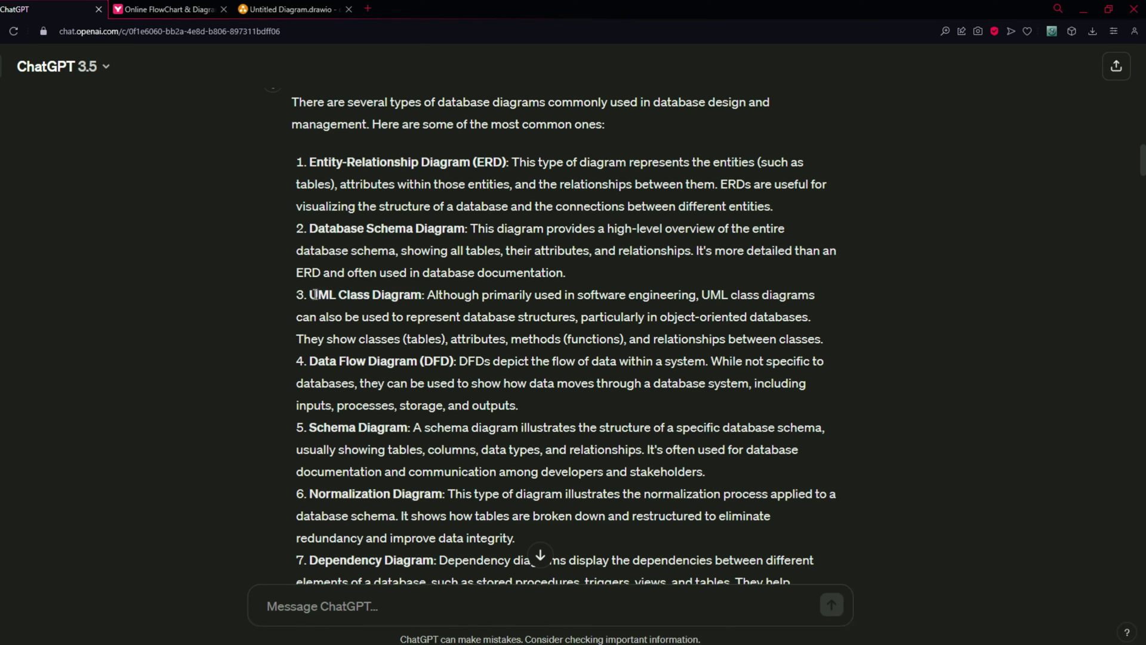
pyautogui.moveTo(310, 299); pyautogui.dragTo(422, 296)
# Step: Reuse the earlier ERD request with ERD replaced by 'UML Class Diagram' and send it
pyautogui.click(433, 600)
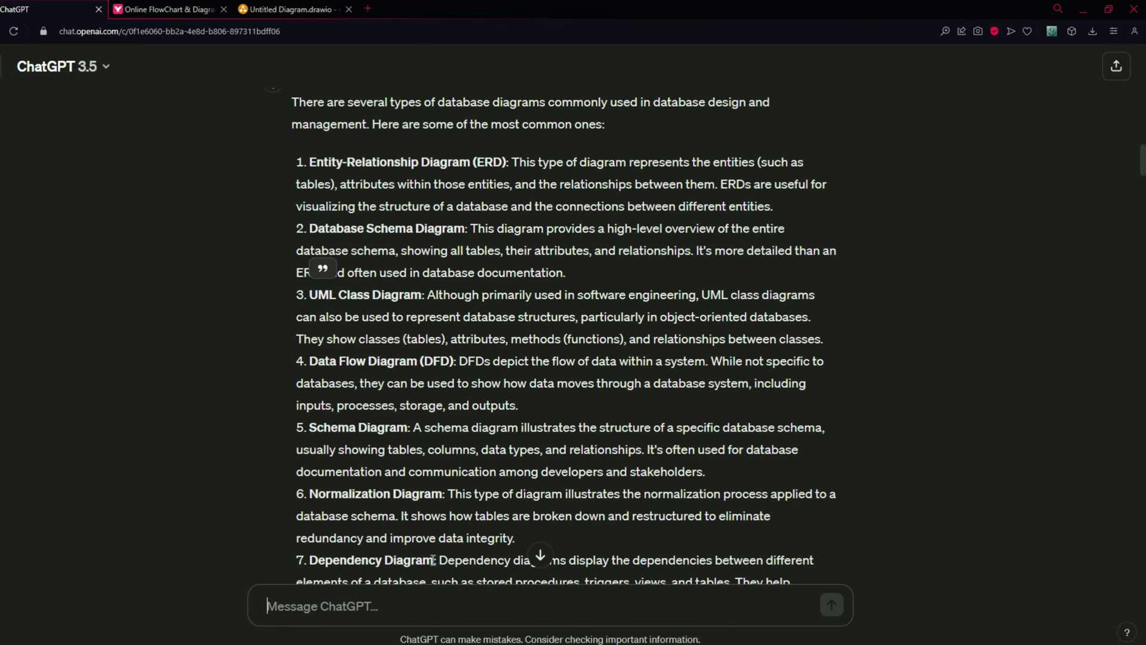
pyautogui.press('super+v')
pyautogui.click(478, 588)
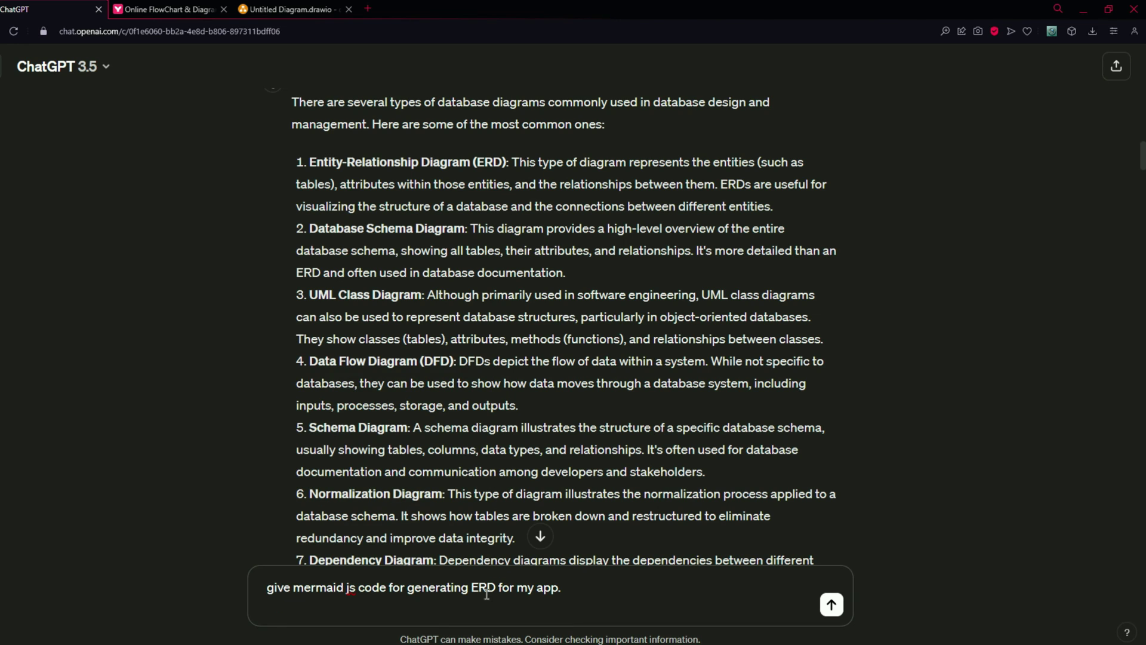
pyautogui.moveTo(310, 296); pyautogui.dragTo(422, 295)
pyautogui.hotkey('ctrl', 'c')
pyautogui.doubleClick(483, 588)
pyautogui.hotkey('ctrl', 'v')
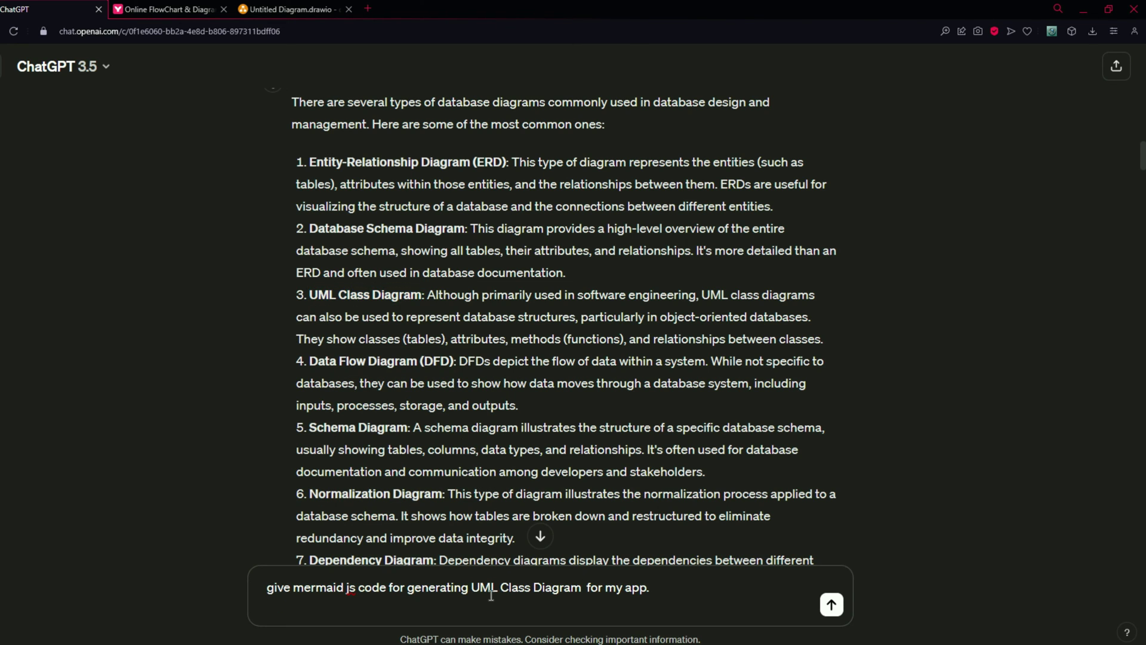
pyautogui.press('Return')
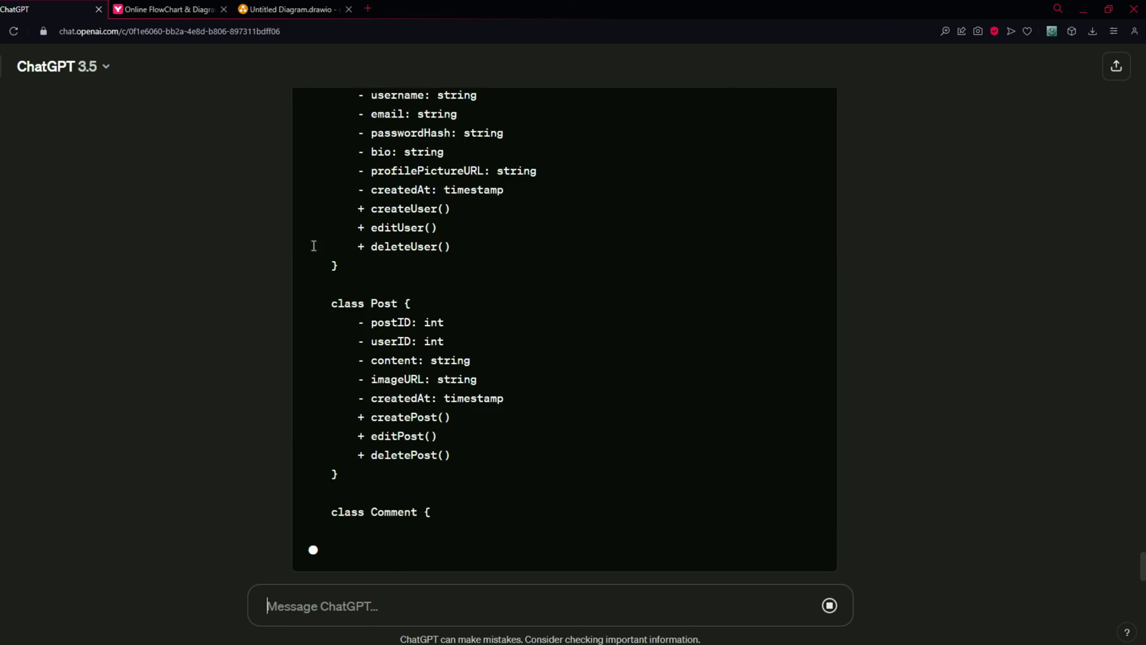
# Step: Copy the returned classDiagram code for User, Post, Comment, Like and Friendship
pyautogui.scroll(5, 317, 269)
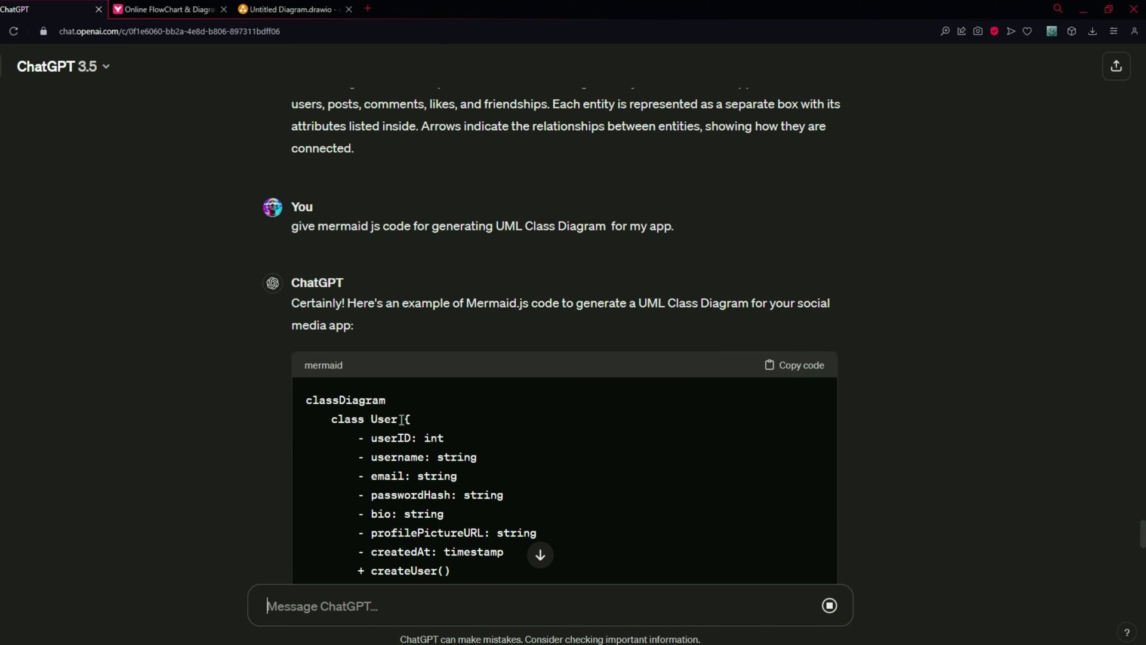
pyautogui.scroll(-2, 293, 406)
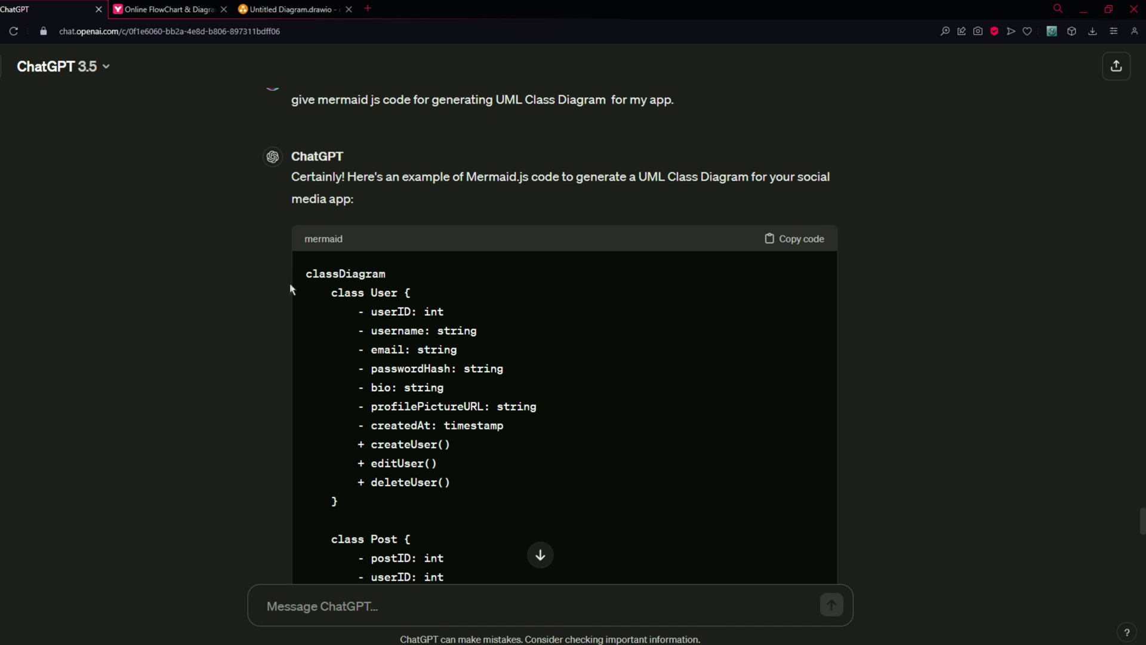
pyautogui.scroll(-5, 375, 323)
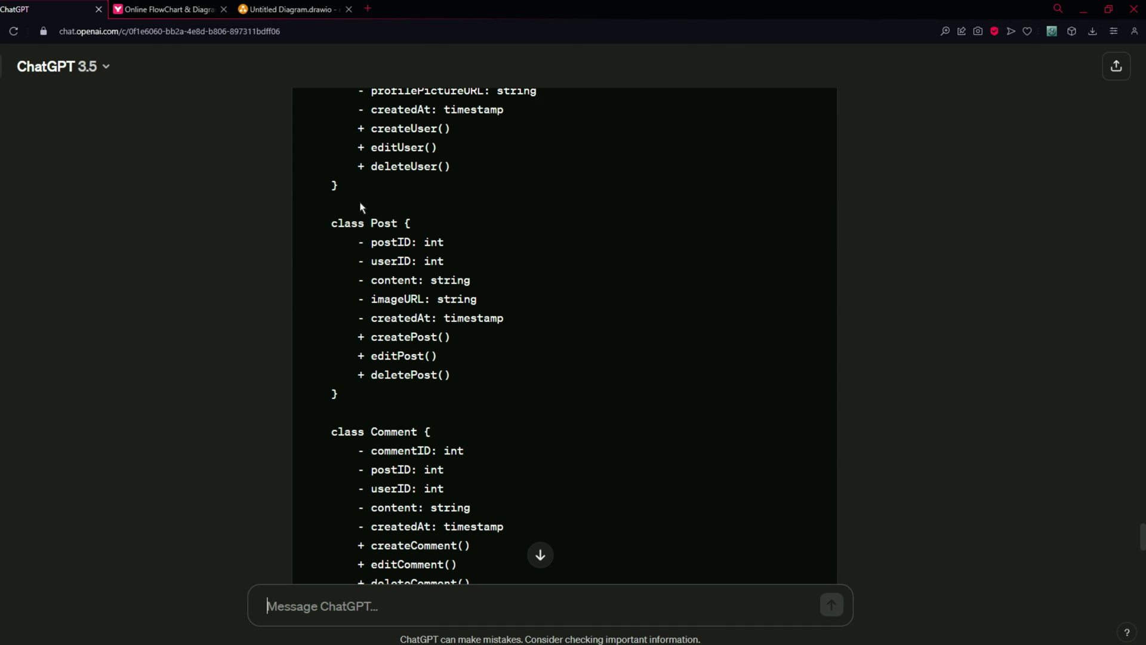
pyautogui.scroll(-1, 425, 246)
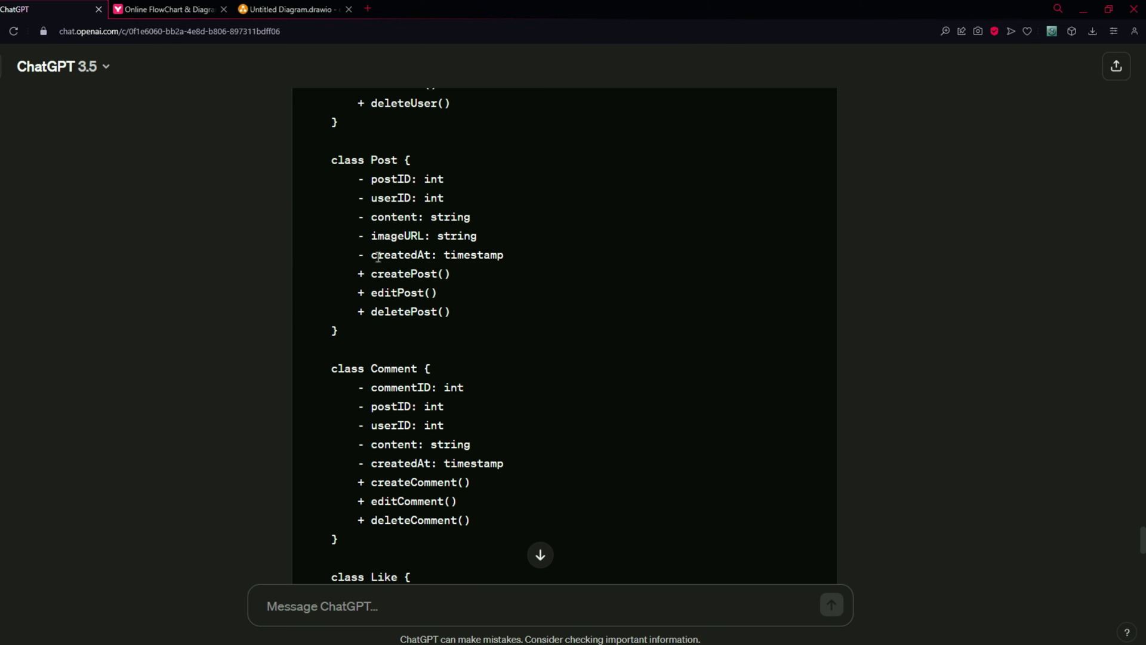
pyautogui.scroll(-8, 378, 257)
pyautogui.scroll(15, 380, 322)
pyautogui.click(800, 404)
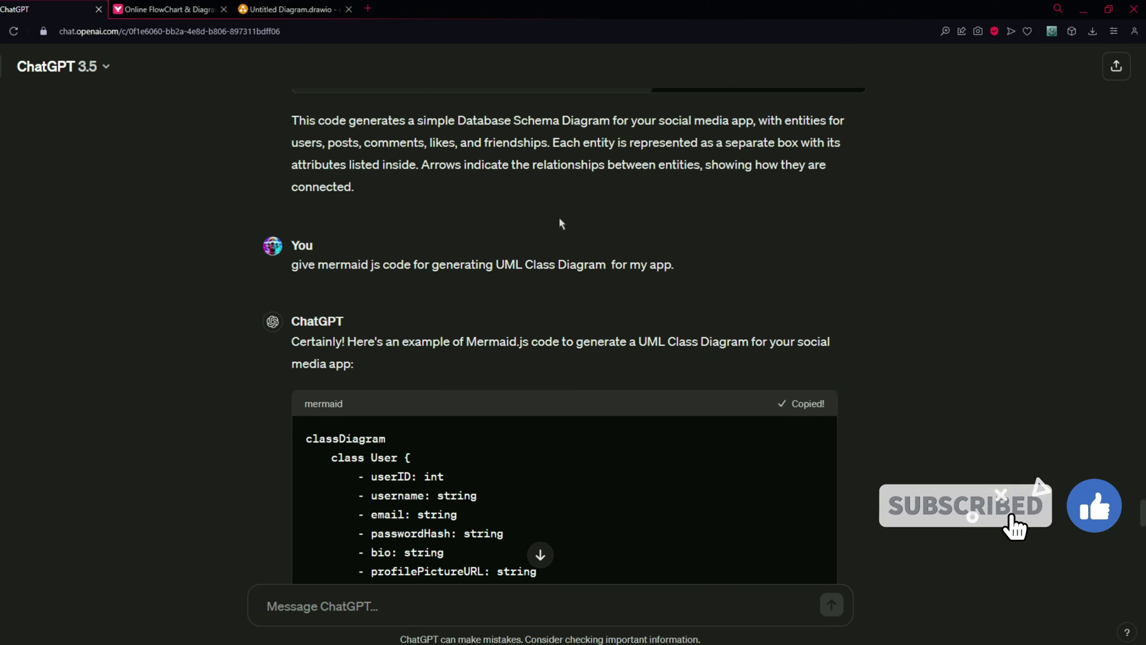
pyautogui.click(290, 9)
pyautogui.scroll(-4, 328, 322)
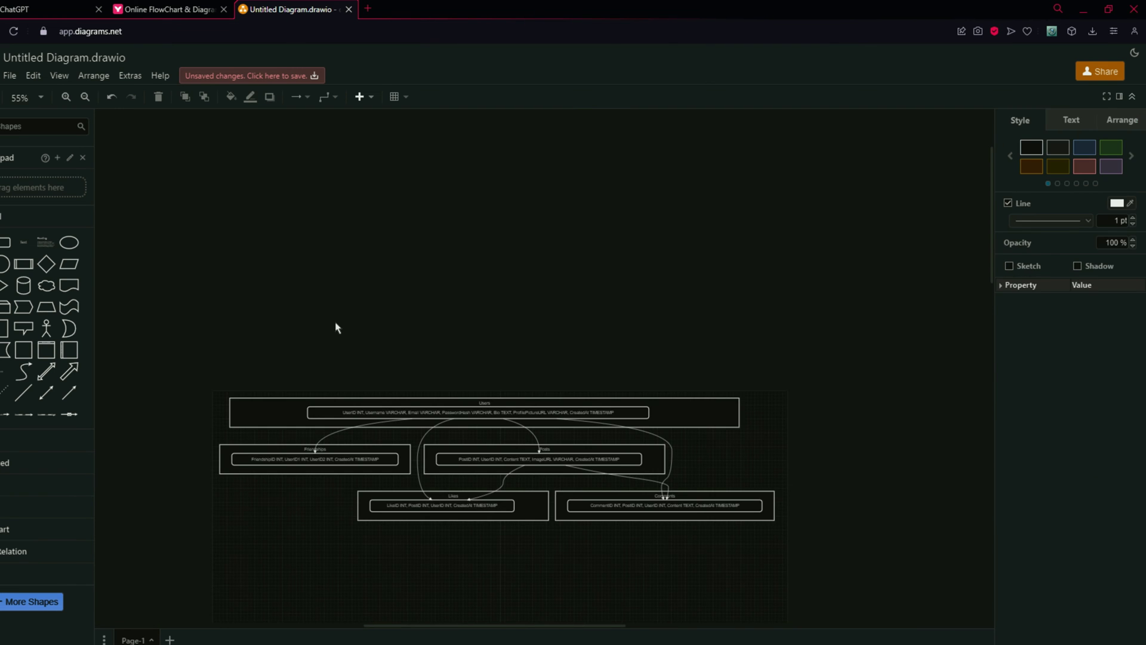
# Step: Delete the old diagram and insert the UML class code as a Mermaid diagram
pyautogui.press('Delete')
pyautogui.click(93, 75)
pyautogui.moveTo(222, 287)
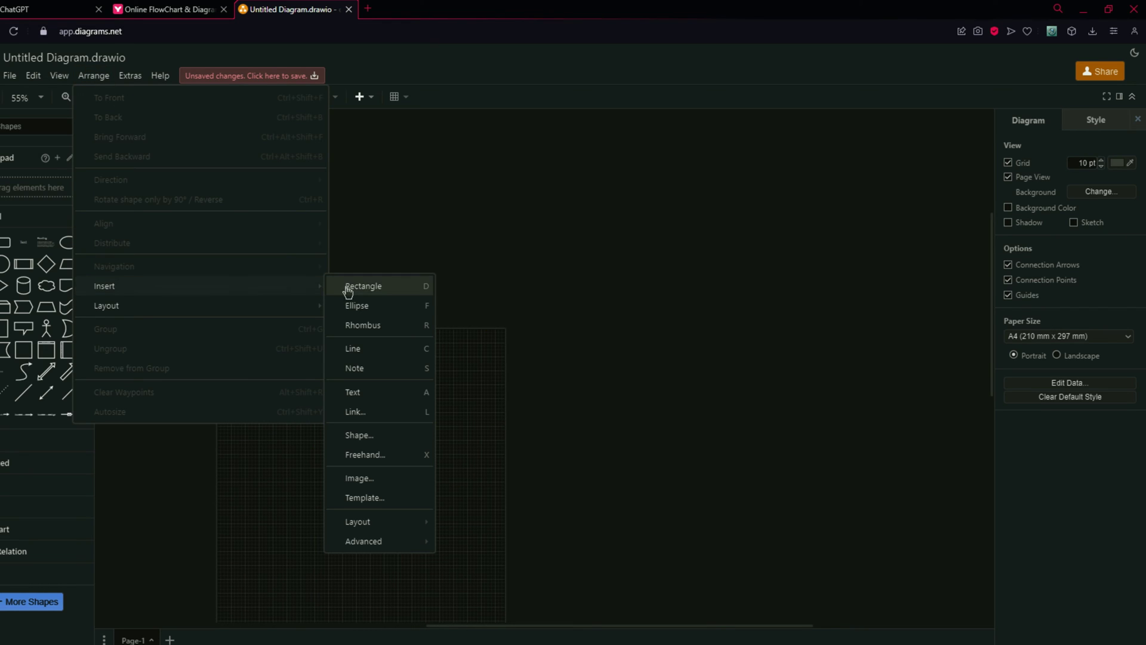
pyautogui.moveTo(399, 526)
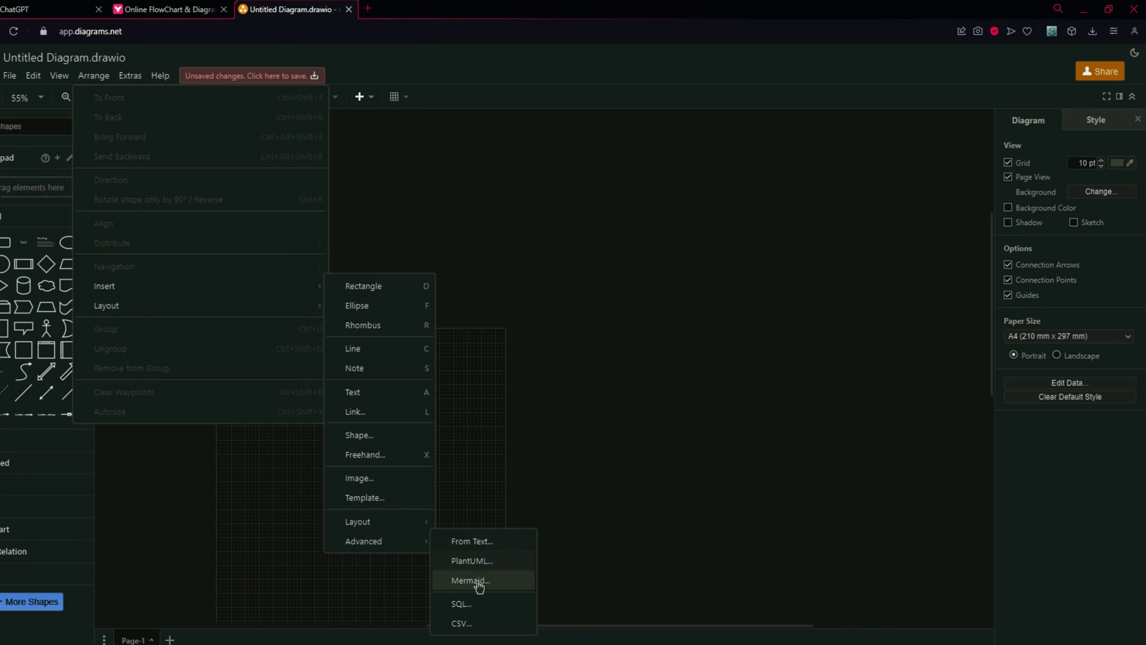
pyautogui.click(476, 580)
pyautogui.hotkey('ctrl', 'a')
pyautogui.hotkey('ctrl', 'v')
pyautogui.click(744, 424)
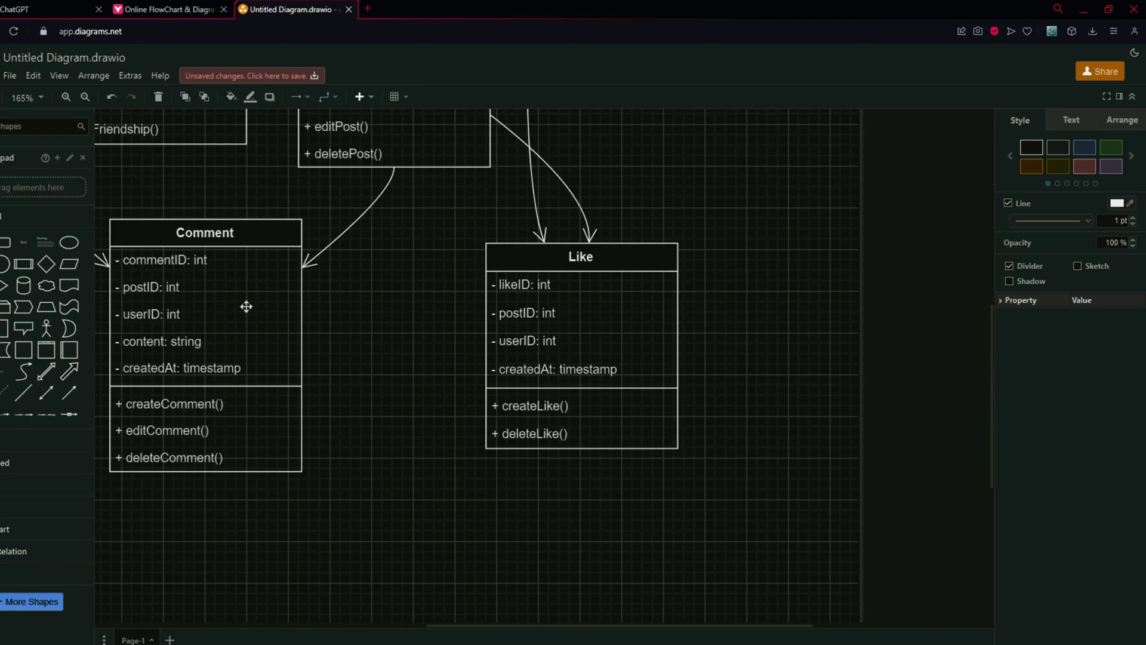
# Step: Inspect the User, Friendship, Post, Comment and Like classes with their attributes and methods
pyautogui.scroll(-2, 230, 305)
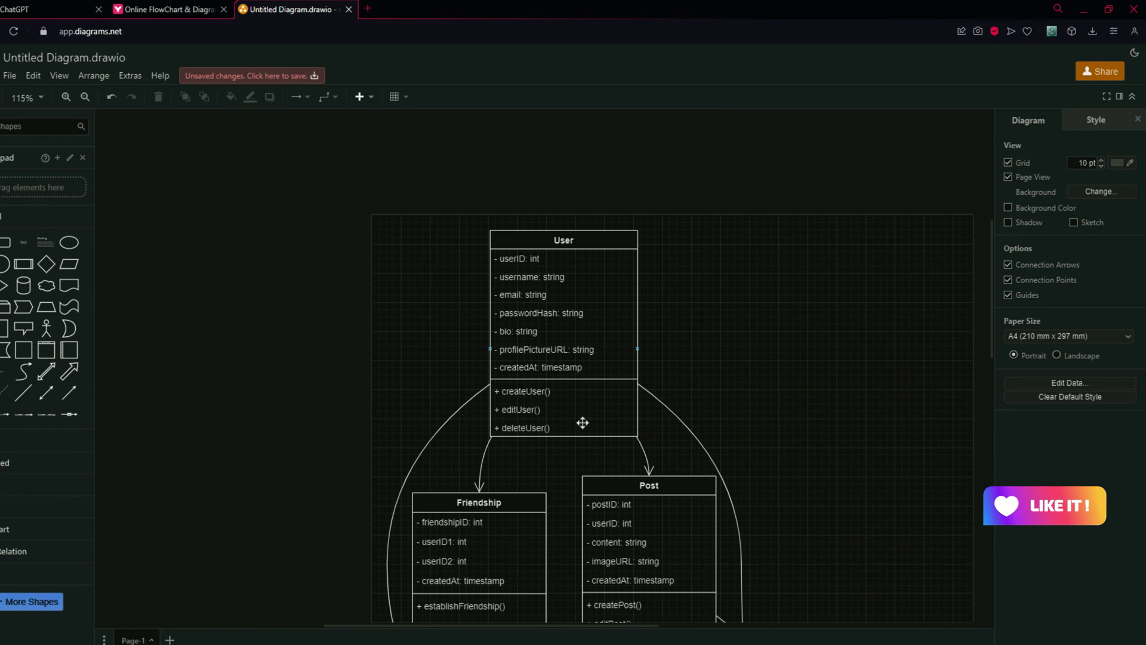
pyautogui.scroll(-6, 660, 425)
pyautogui.scroll(2, 625, 378)
pyautogui.scroll(5, 597, 377)
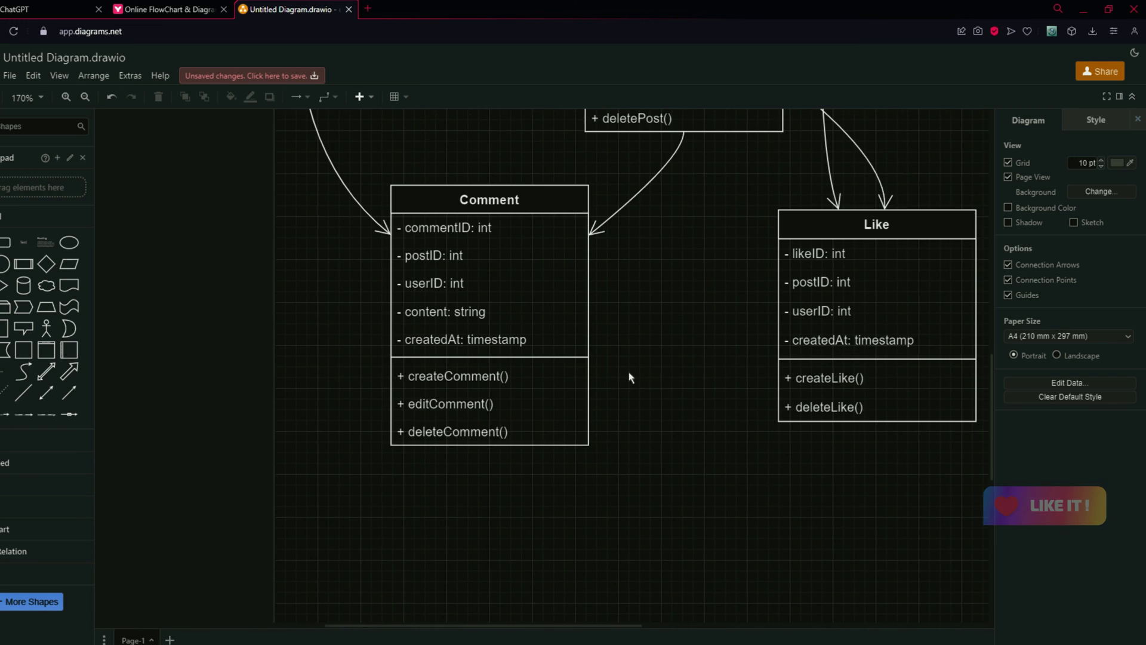
pyautogui.scroll(3, 438, 327)
pyautogui.scroll(5, 437, 328)
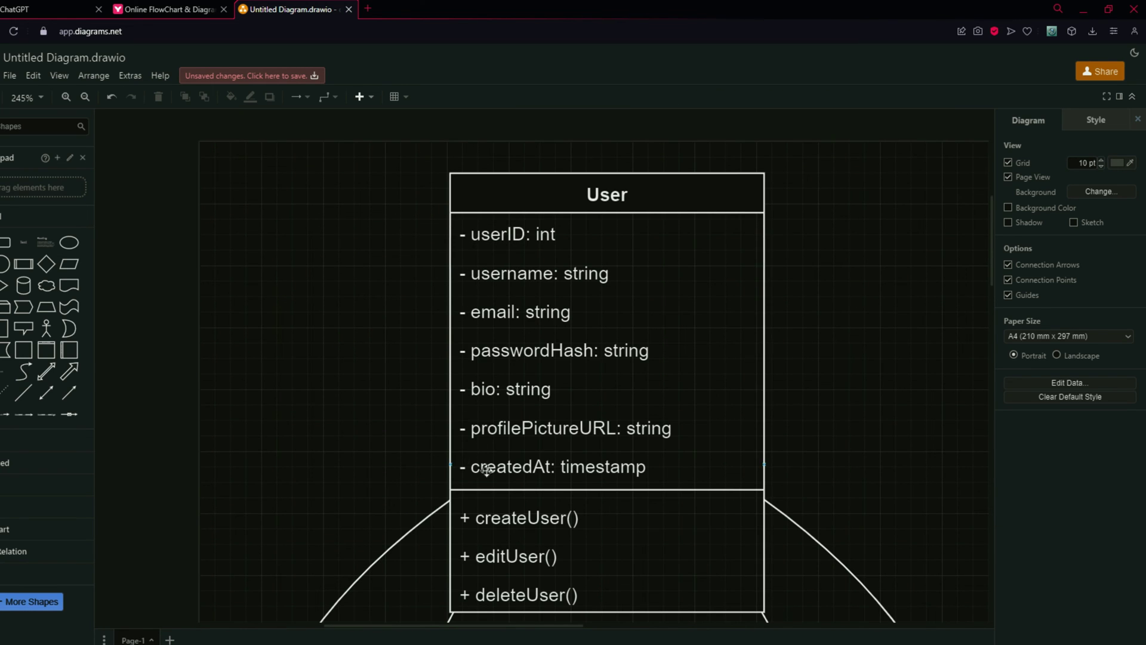
pyautogui.scroll(-3, 647, 484)
pyautogui.scroll(-6, 593, 230)
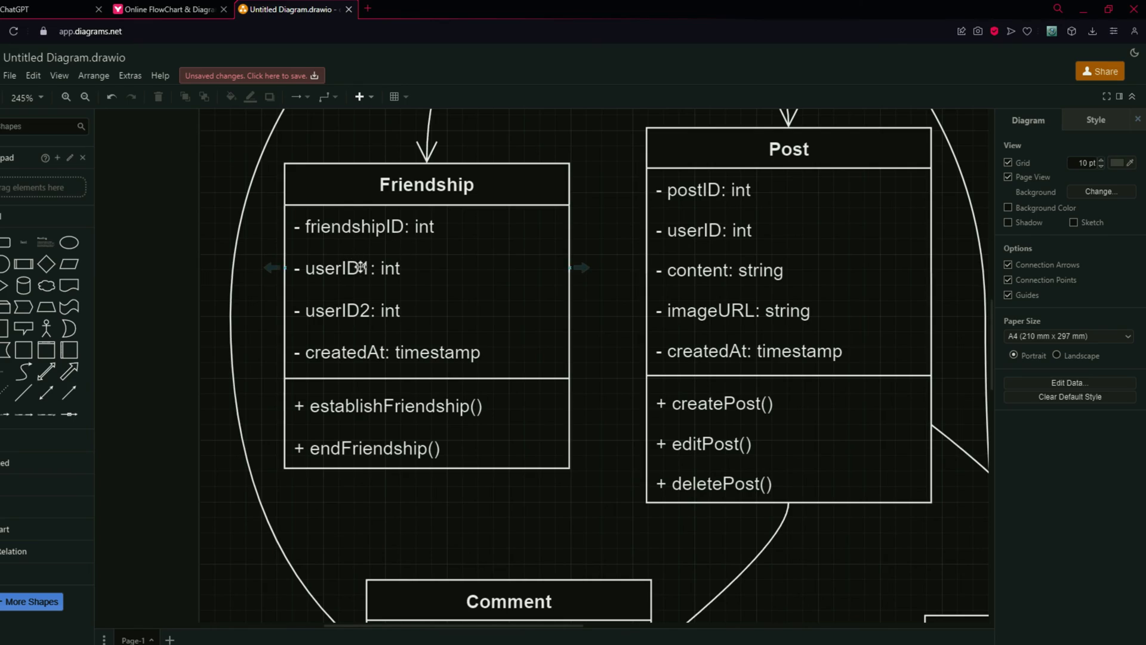
pyautogui.hotkey('ctrl', 'Tab')
# Step: Copy 'Data Flow Diagram (DFD)' from ChatGPT's list of diagram types
pyautogui.scroll(20, 564, 334)
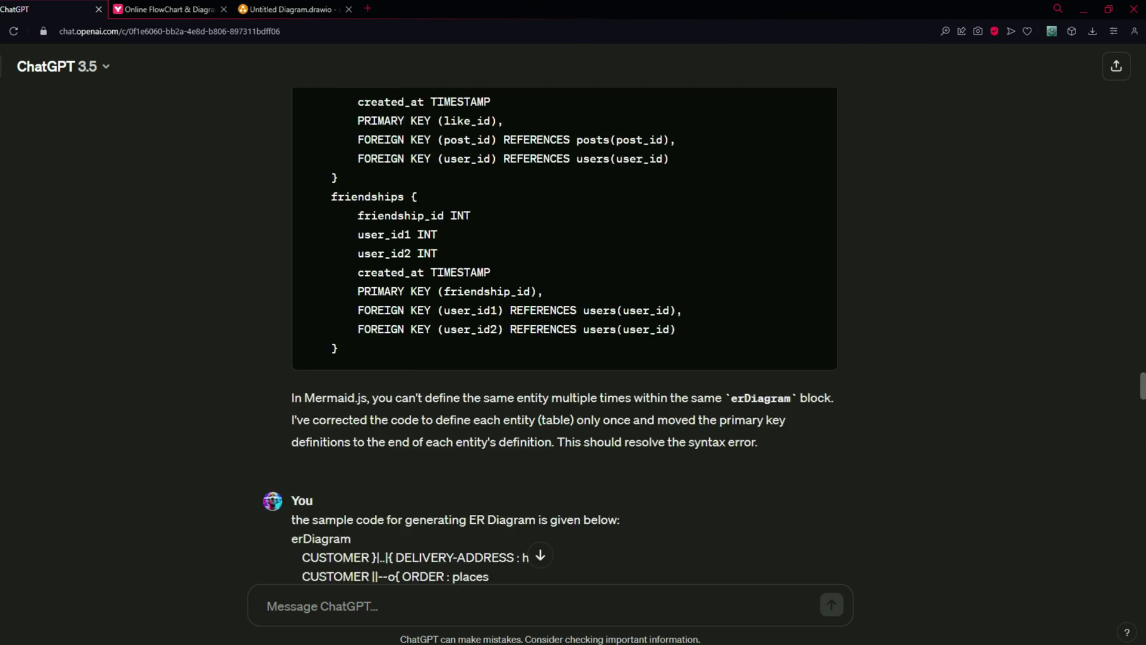
pyautogui.scroll(15, 307, 245)
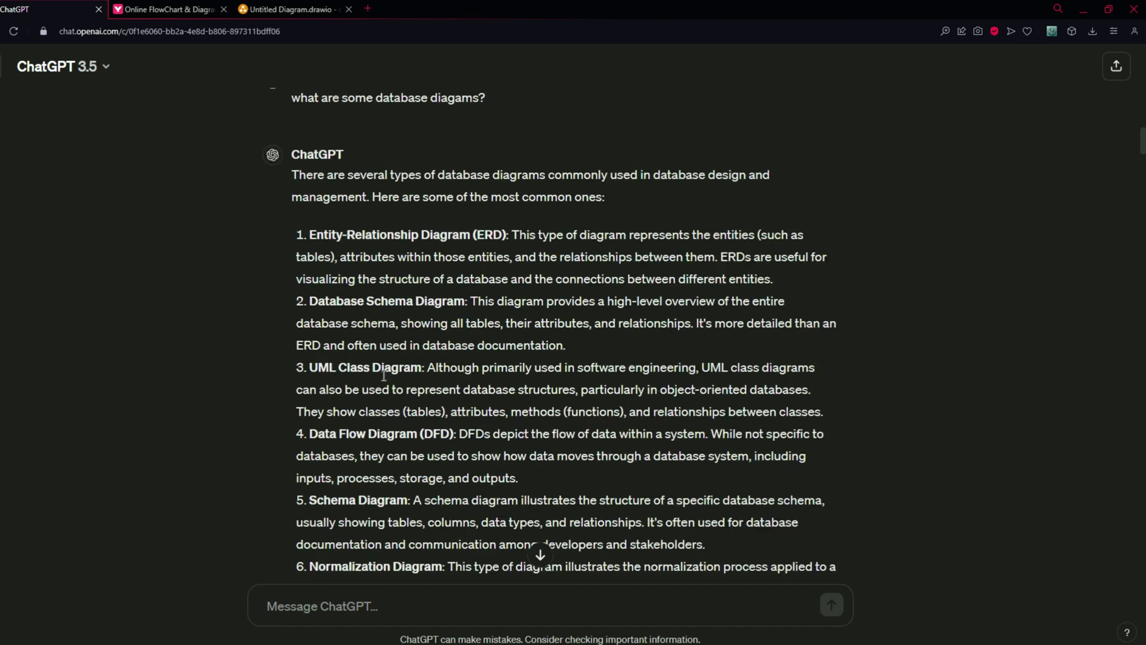
pyautogui.scroll(-3, 308, 245)
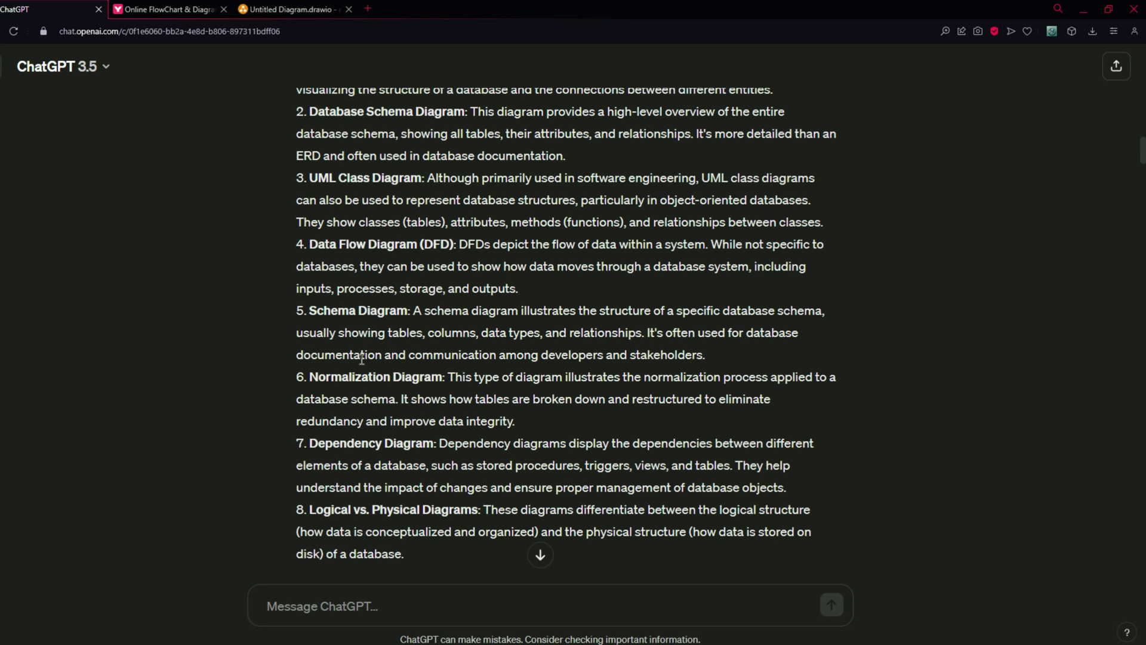
pyautogui.moveTo(312, 239); pyautogui.dragTo(454, 243)
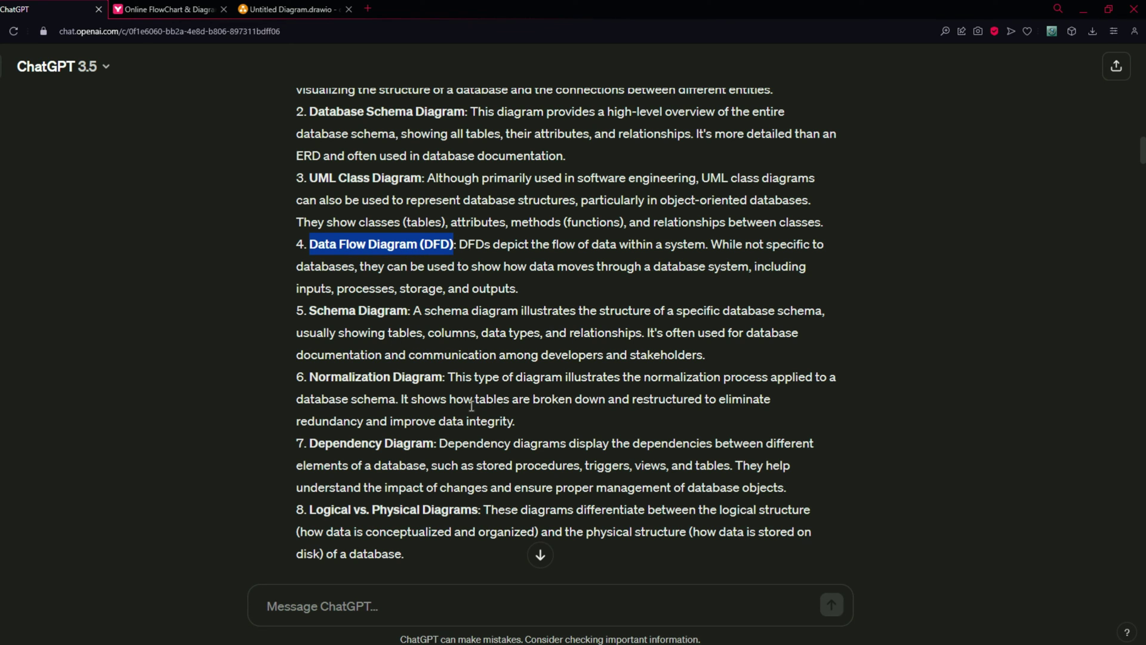
pyautogui.scroll(-7, 408, 456)
pyautogui.tripleClick(459, 284)
pyautogui.hotkey('ctrl', 'c')
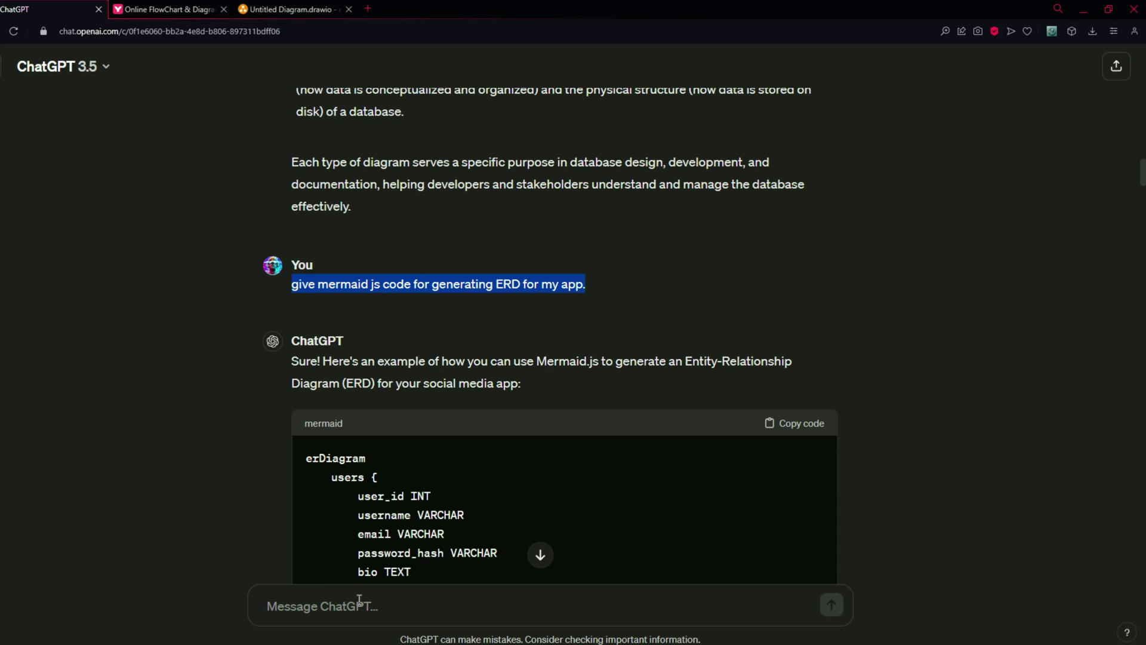
# Step: Resend the earlier request with ERD replaced by 'Data Flow Diagram (DFD)' and review the graph TD answer
pyautogui.click(460, 601)
pyautogui.hotkey('ctrl', 'v')
pyautogui.press('BackSpace')
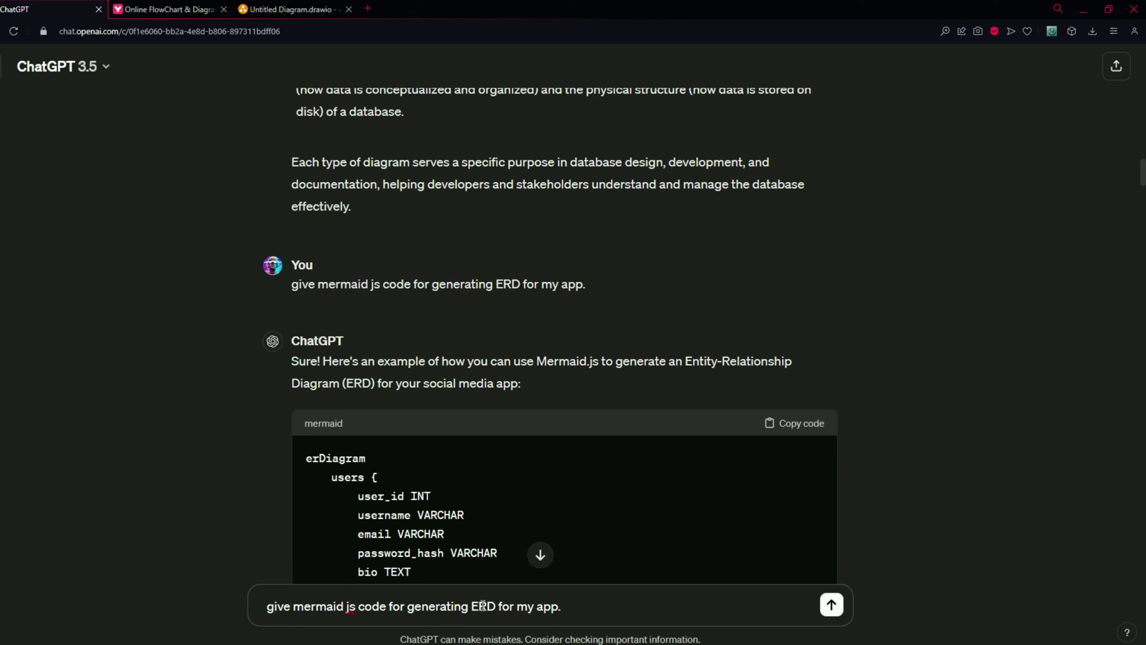
pyautogui.doubleClick(484, 607)
pyautogui.press('super+v')
pyautogui.click(529, 517)
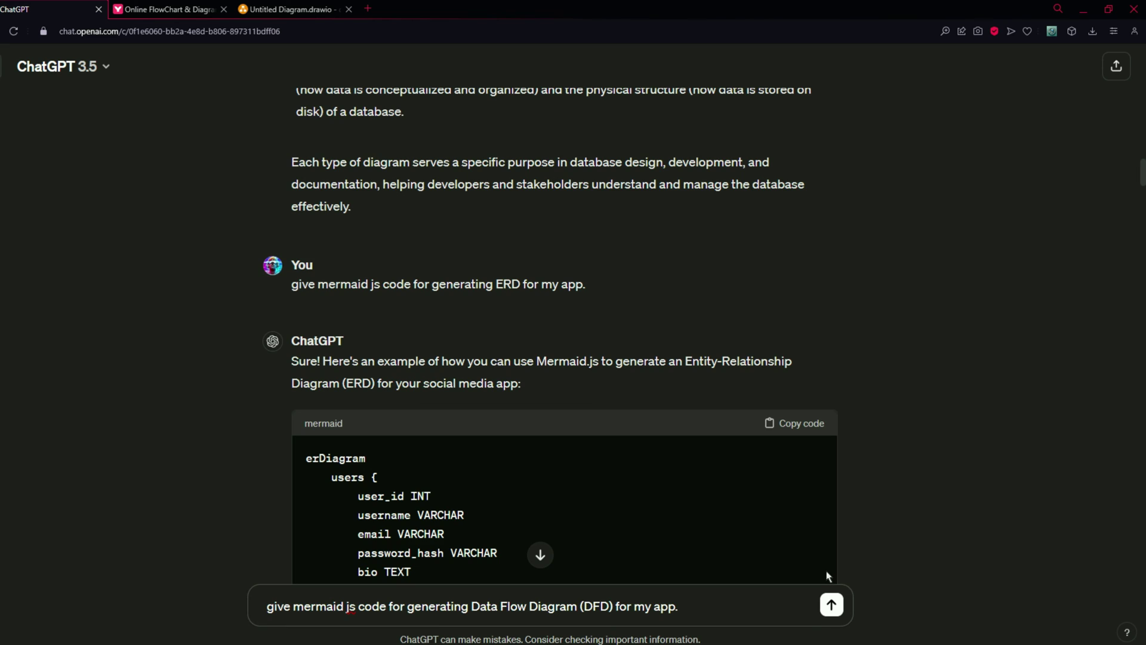
pyautogui.press('Return')
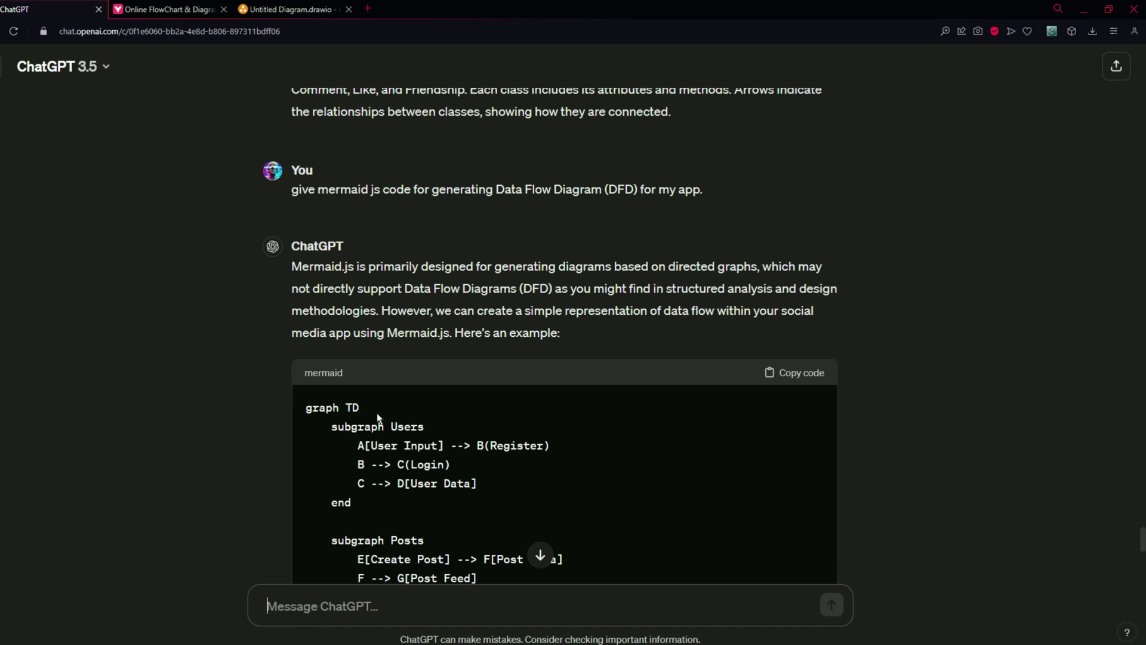
pyautogui.scroll(-2, 450, 385)
pyautogui.scroll(2, 547, 378)
pyautogui.scroll(-3, 548, 315)
pyautogui.scroll(4, 526, 302)
# Step: Copy the data flow diagram code from ChatGPT and delete the UML class diagram in draw.io
pyautogui.click(800, 441)
pyautogui.click(287, 9)
pyautogui.hotkey('ctrl', 'a')
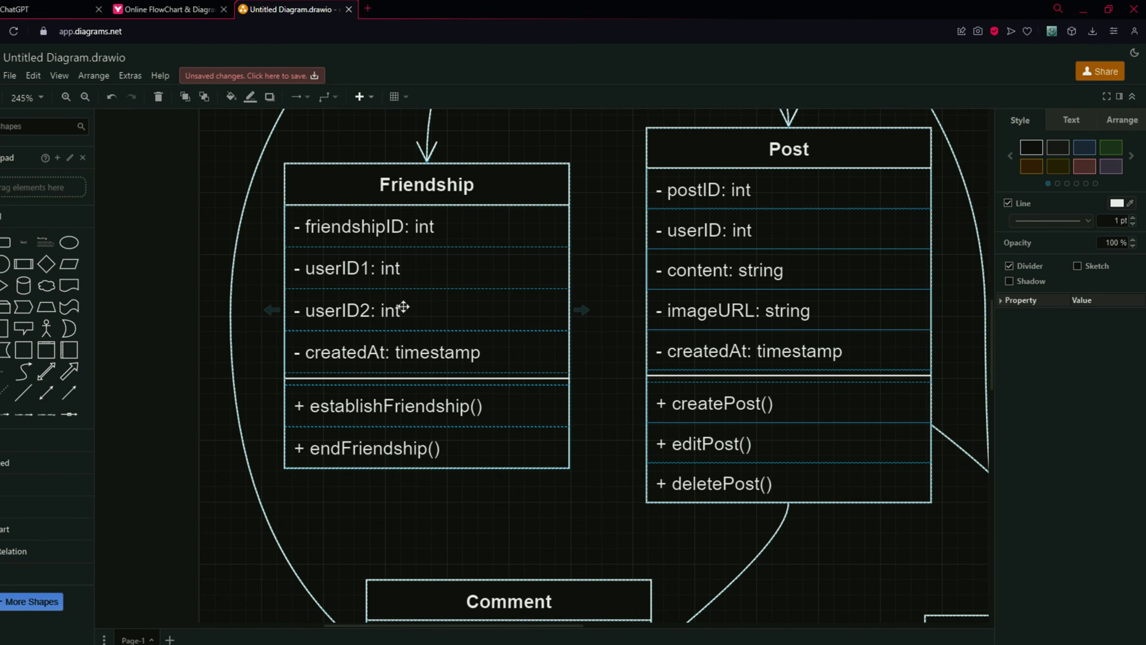
pyautogui.press('Delete')
# Step: Insert the Mermaid DFD with Users, Friendships, Likes, Comments and Posts groups onto the canvas
pyautogui.click(93, 75)
pyautogui.moveTo(156, 285)
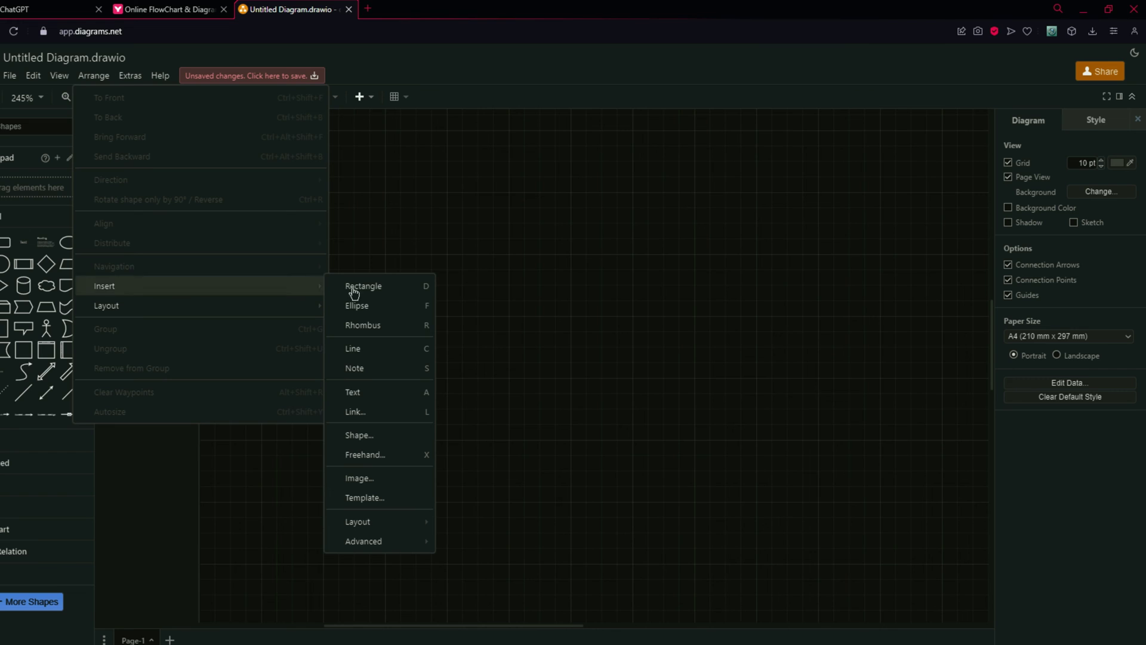
pyautogui.moveTo(383, 545)
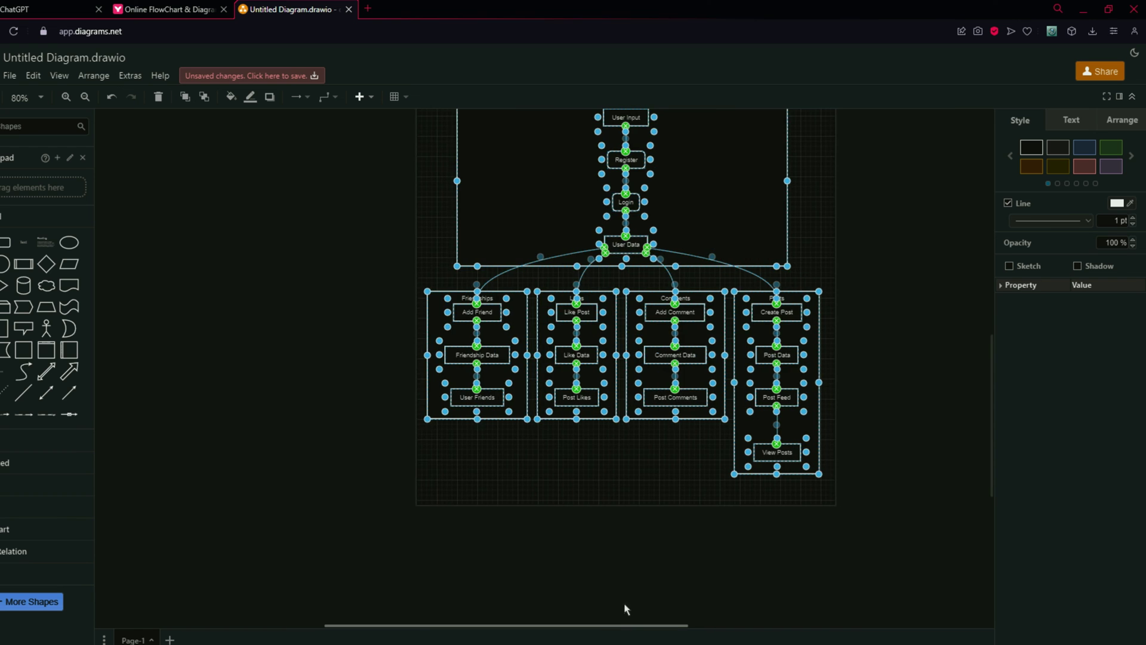
pyautogui.scroll(3, 703, 432)
pyautogui.scroll(-1, 860, 384)
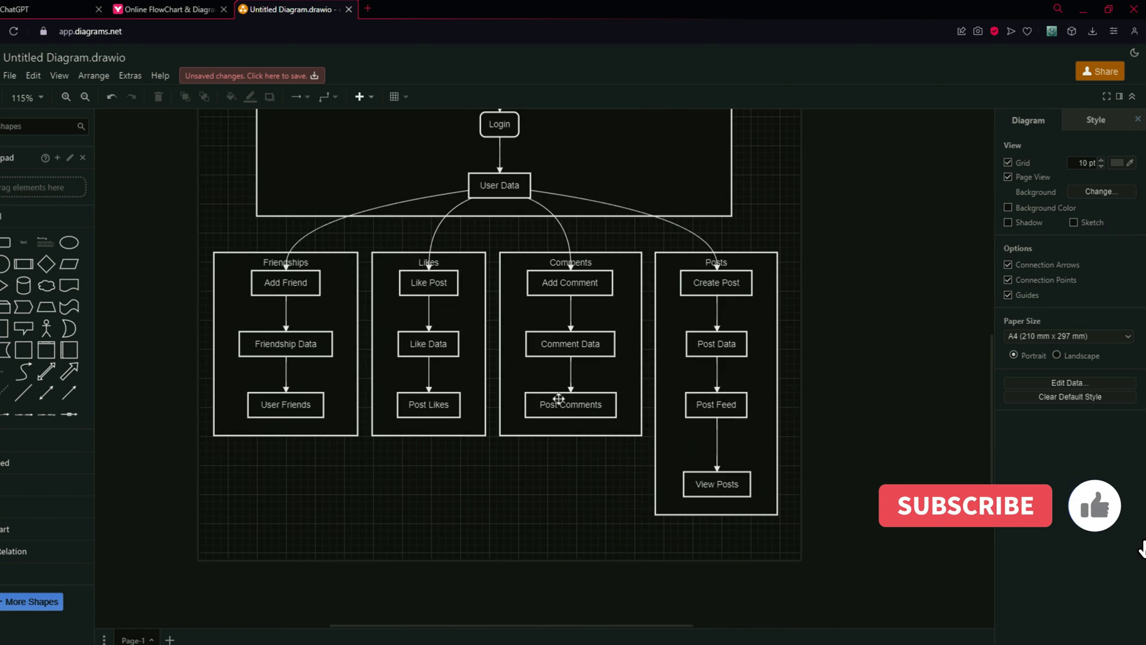
pyautogui.scroll(3, 558, 399)
pyautogui.scroll(-1, 445, 352)
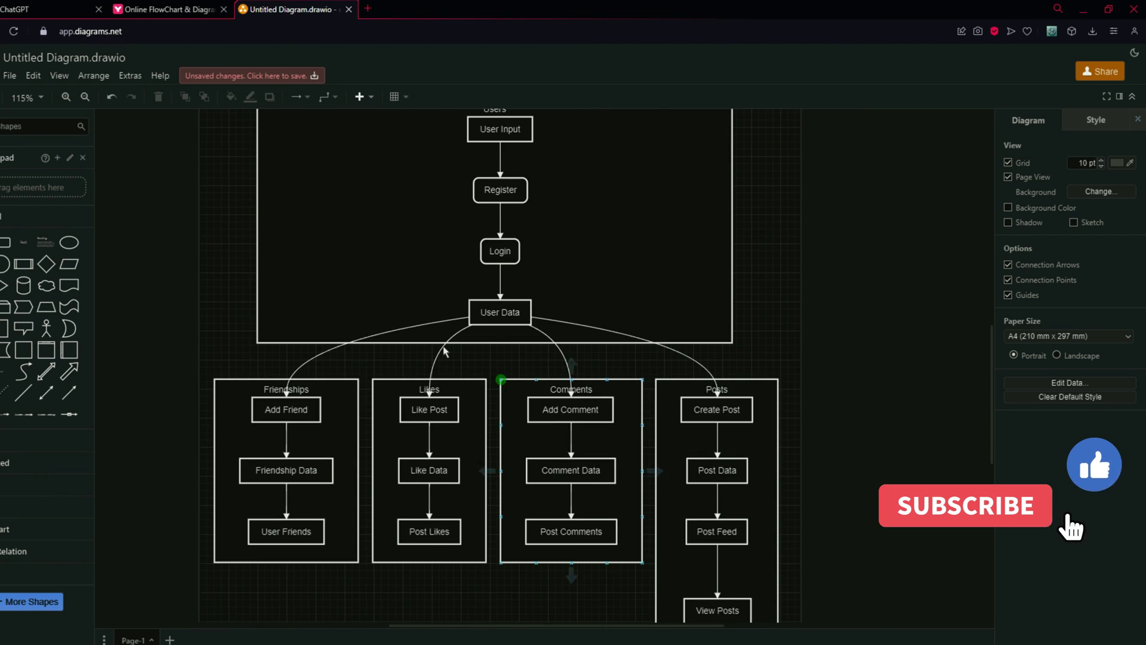
pyautogui.scroll(-1, 445, 353)
pyautogui.scroll(2, 591, 320)
pyautogui.click(363, 252)
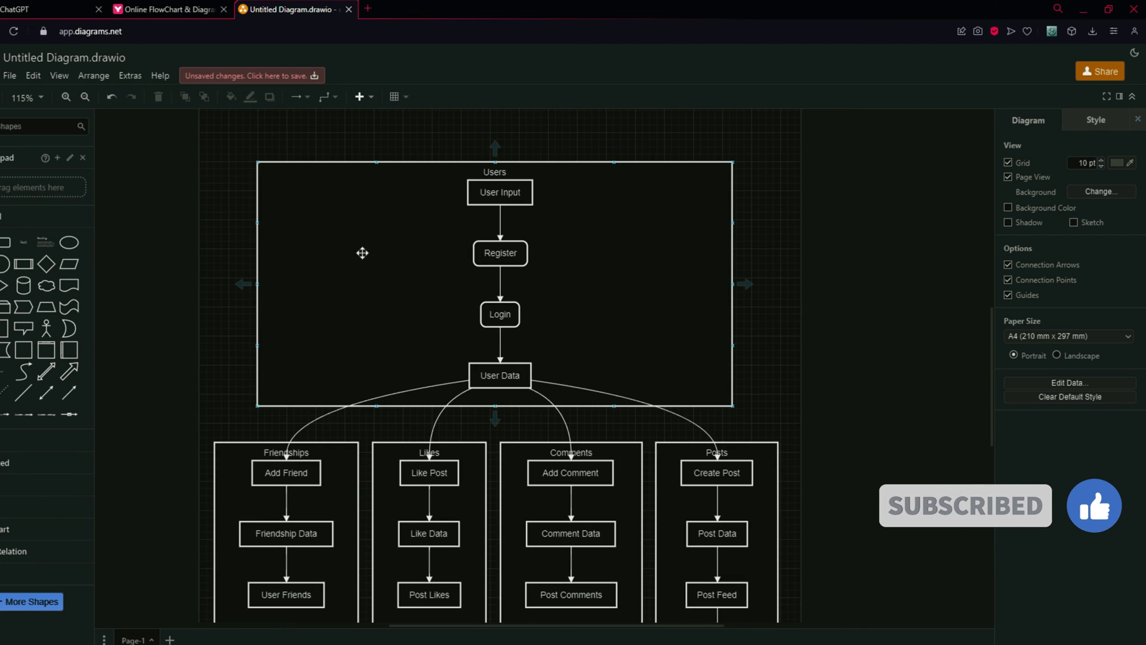
pyautogui.scroll(-1, 686, 302)
# Step: Copy the 'Normalization Diagram' name from ChatGPT's diagram list
pyautogui.hotkey('ctrl', '1')
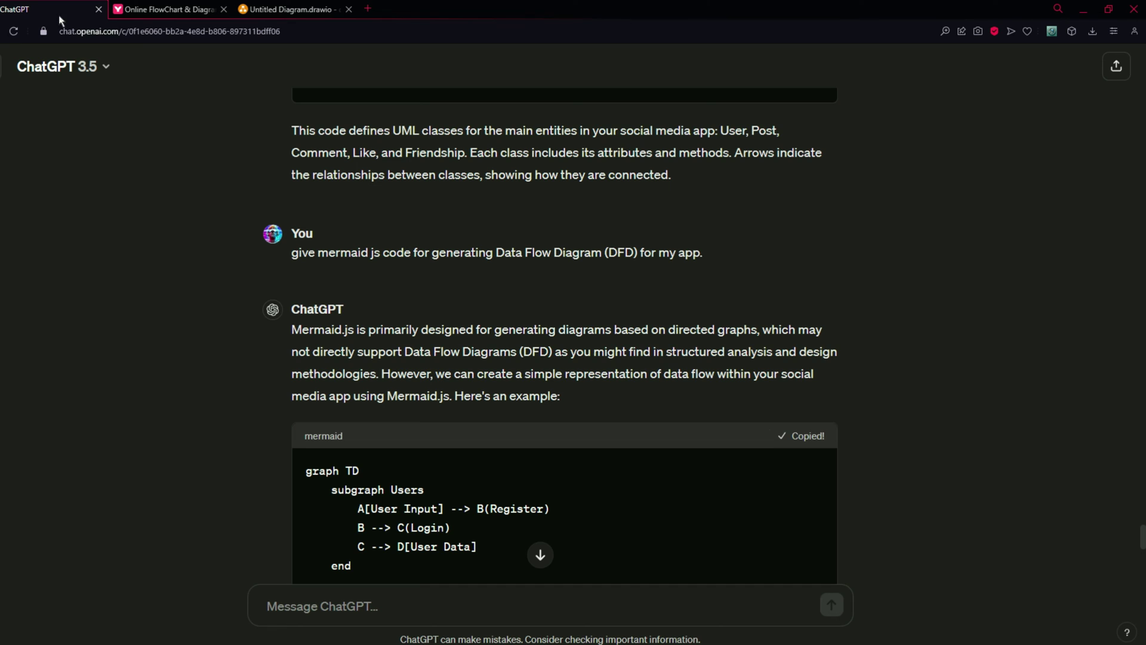
pyautogui.scroll(20, 648, 294)
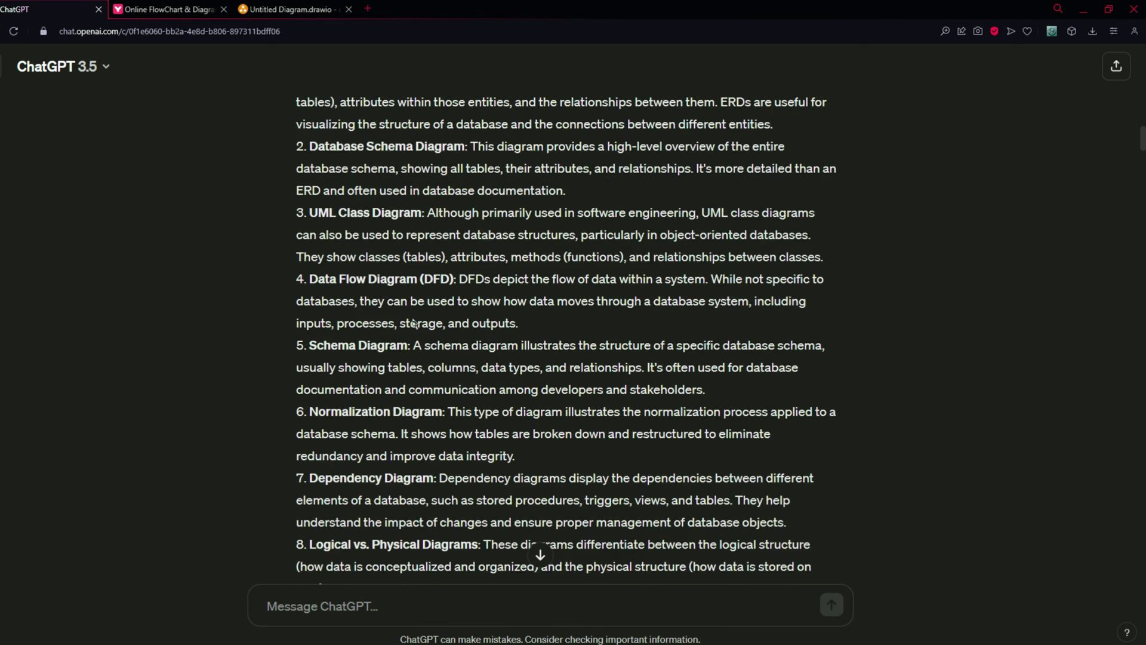
pyautogui.scroll(-1, 347, 426)
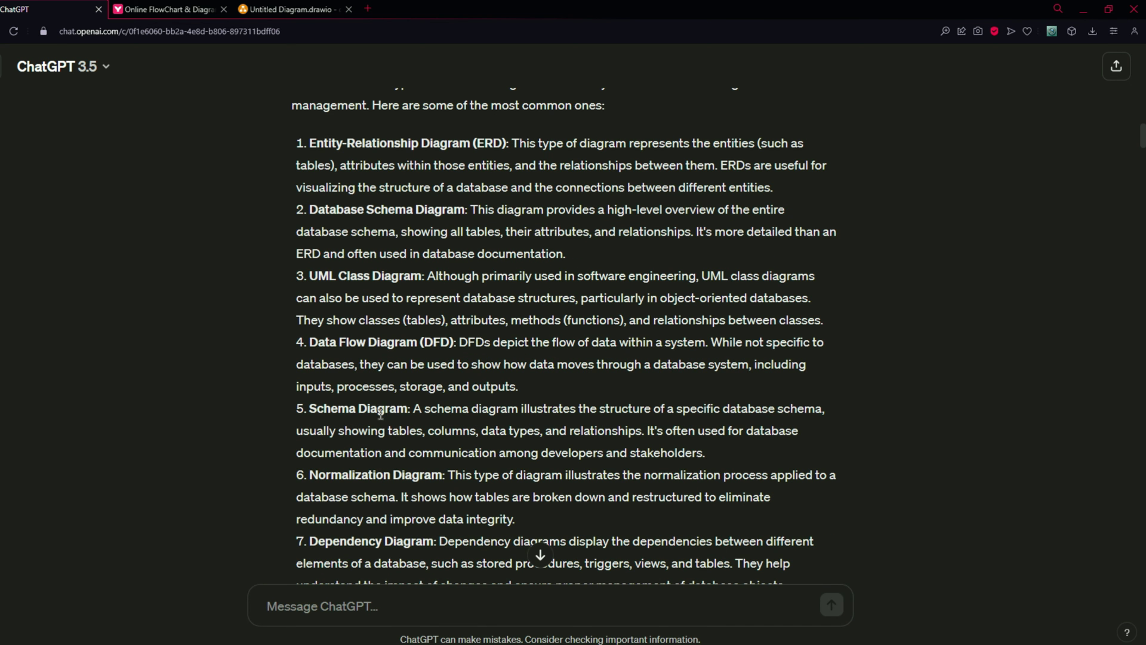
pyautogui.moveTo(358, 406); pyautogui.dragTo(409, 408)
pyautogui.click(336, 408)
pyautogui.scroll(-2, 459, 245)
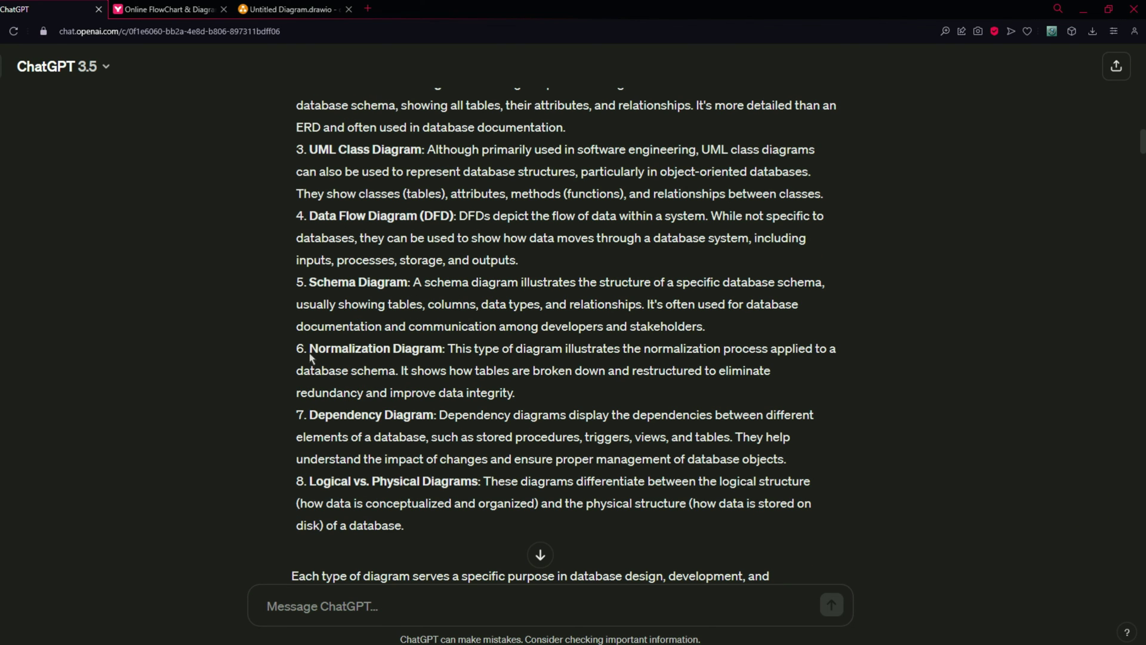
pyautogui.moveTo(346, 349); pyautogui.dragTo(441, 351)
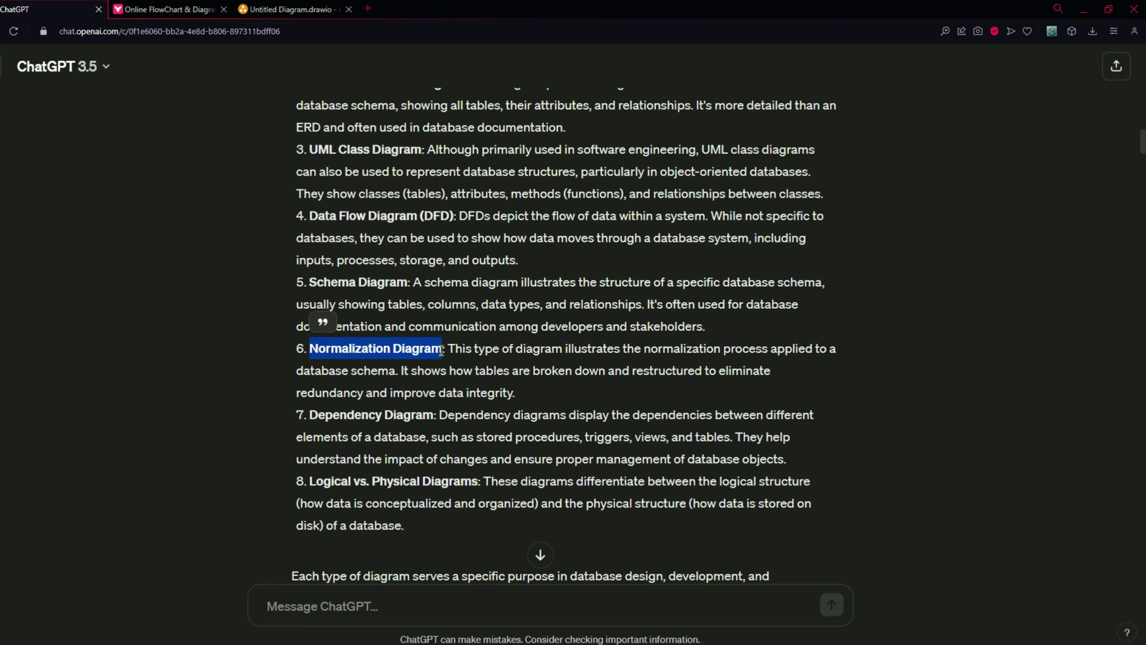
# Step: Reuse the earlier ERD request with ERD replaced by 'Normalization Diagram' and send it
pyautogui.scroll(-3, 409, 469)
pyautogui.scroll(-1, 409, 469)
pyautogui.tripleClick(413, 455)
pyautogui.hotkey('ctrl', 'c')
pyautogui.click(366, 488)
pyautogui.hotkey('ctrl', 'v')
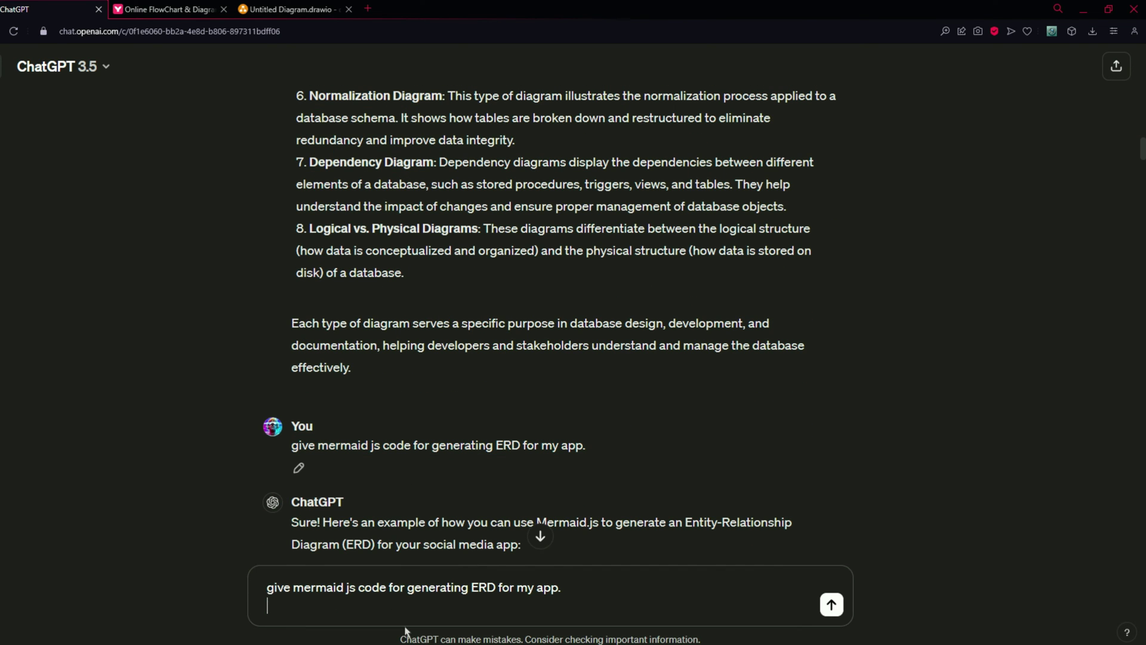
pyautogui.scroll(4, 363, 268)
pyautogui.moveTo(310, 348); pyautogui.dragTo(449, 354)
pyautogui.doubleClick(485, 589)
pyautogui.write('Normalization Diagram')
pyautogui.press('Return')
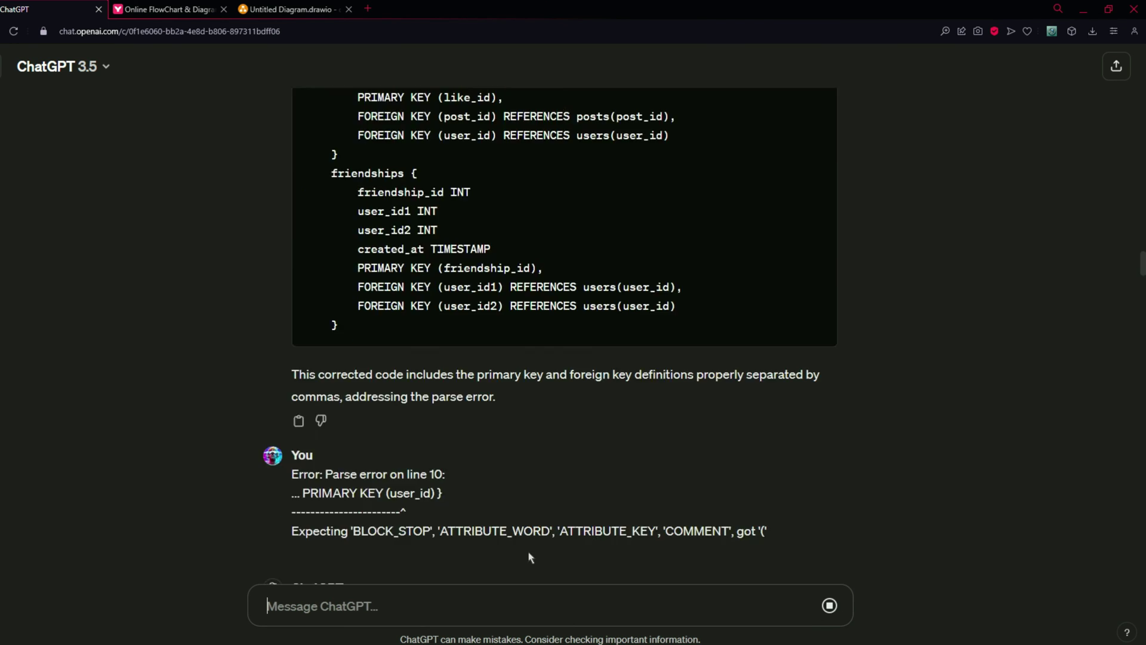
pyautogui.scroll(1, 526, 378)
# Step: Copy ChatGPT's normalization code and paste it over the old code in Mermaid Live Editor
pyautogui.click(823, 185)
pyautogui.click(167, 9)
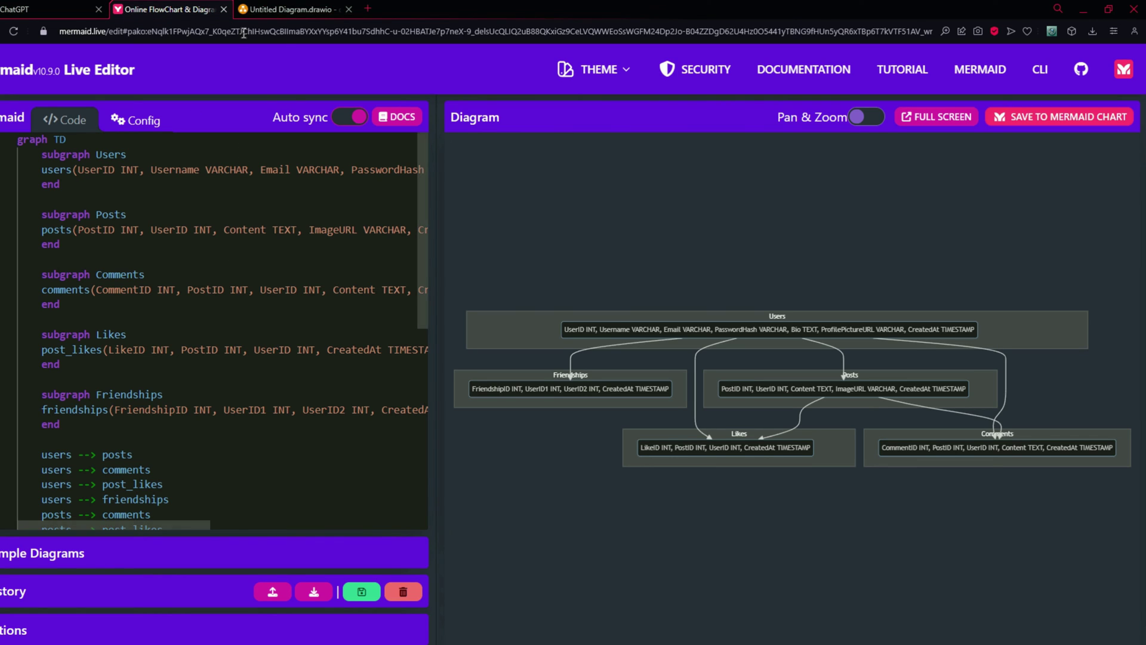
pyautogui.click(188, 201)
pyautogui.hotkey('ctrl', 'a')
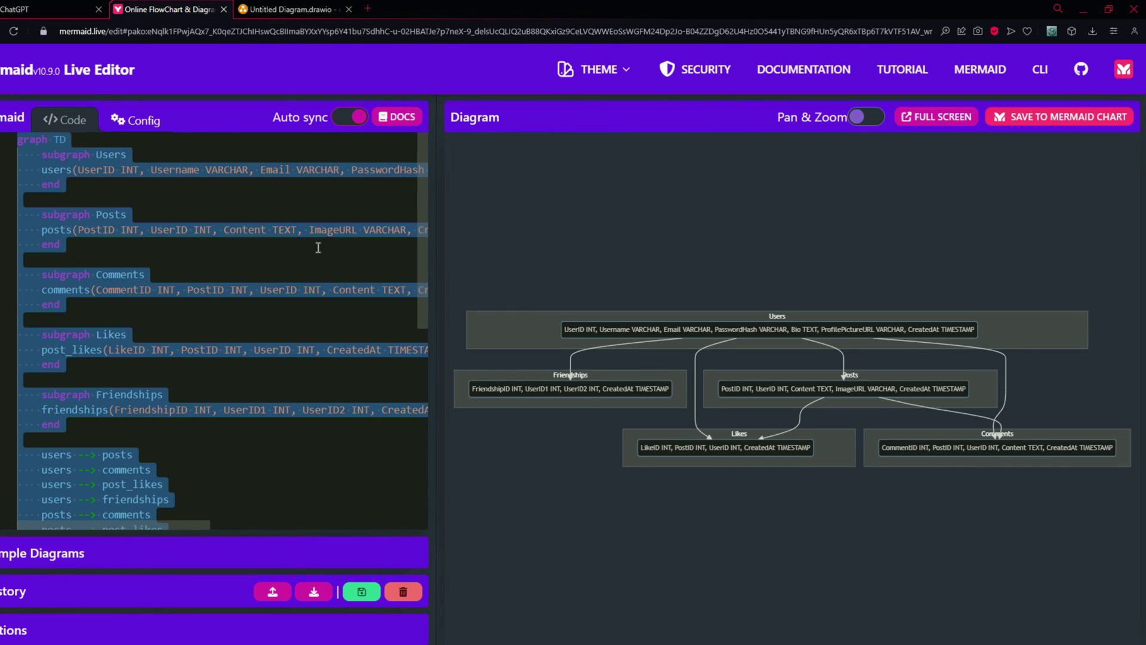
pyautogui.hotkey('ctrl', 'v')
pyautogui.scroll(2, 318, 247)
pyautogui.hotkey('ctrl', '+')
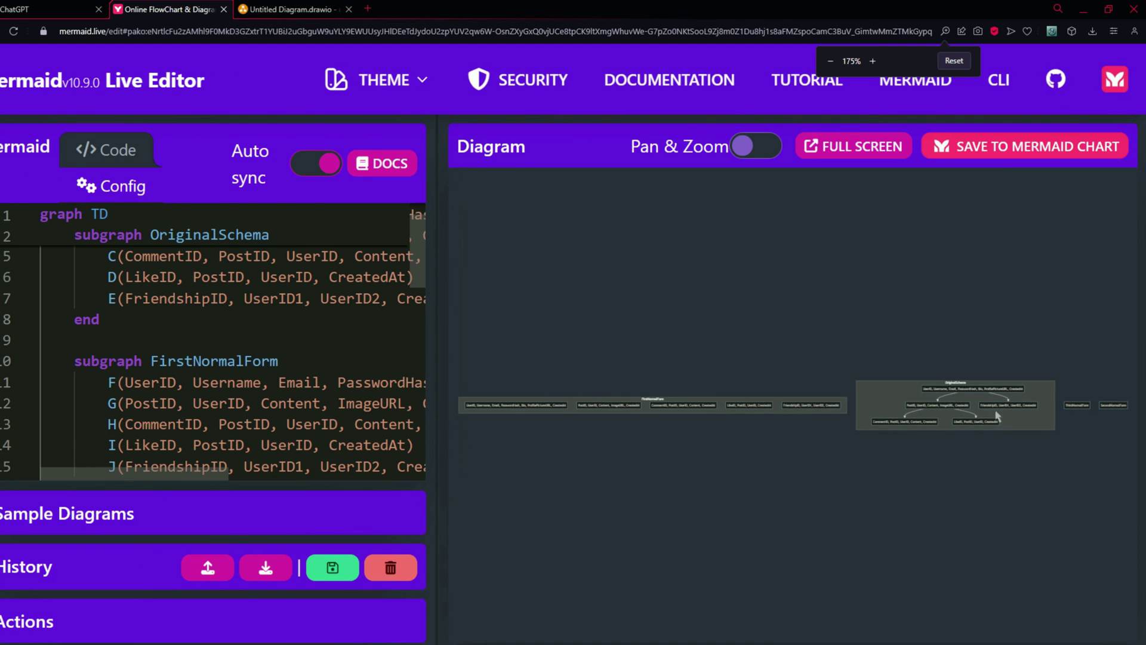
pyautogui.hotkey('ctrl', '0')
pyautogui.hotkey('ctrl', 'Tab')
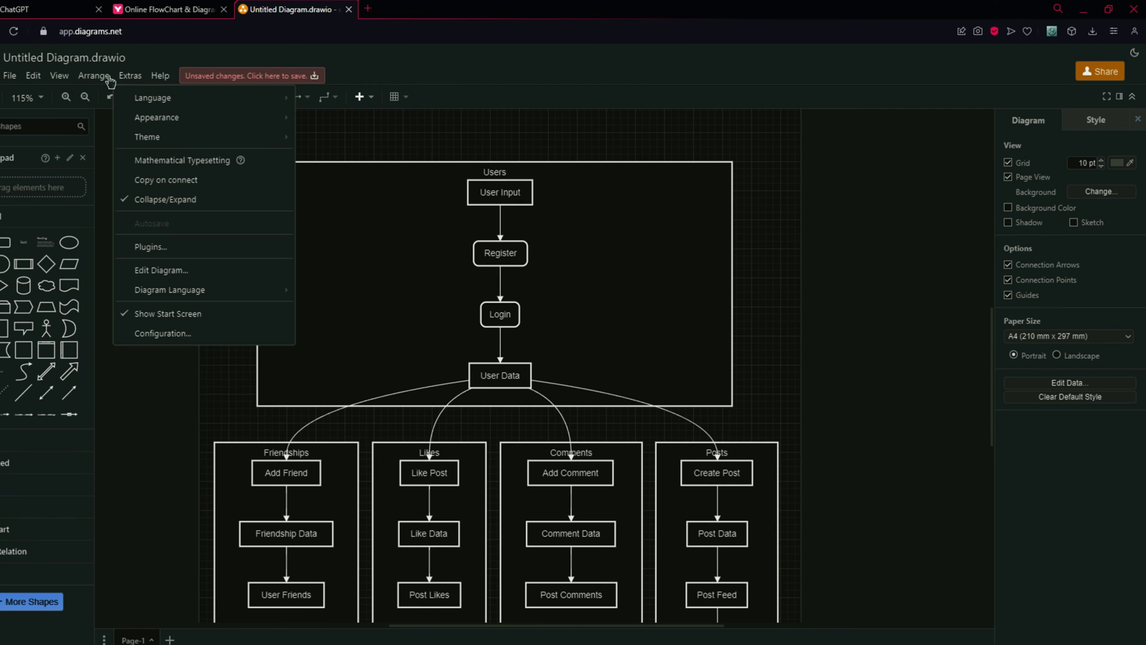
# Step: Insert the Mermaid normalization diagram into draw.io via Arrange > Insert > Advanced > Mermaid
pyautogui.click(97, 77)
pyautogui.moveTo(141, 286)
pyautogui.moveTo(431, 542)
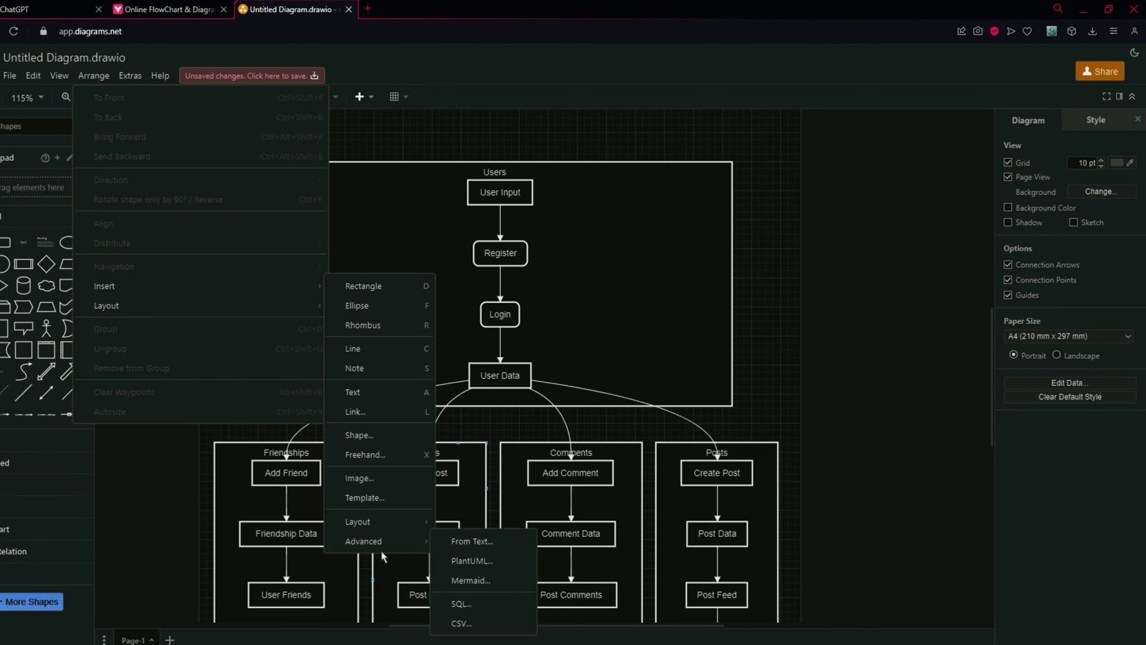
pyautogui.click(499, 581)
pyautogui.click(726, 422)
# Step: Box-select the old data-flow flowchart and delete it
pyautogui.scroll(-4, 733, 418)
pyautogui.click(552, 319)
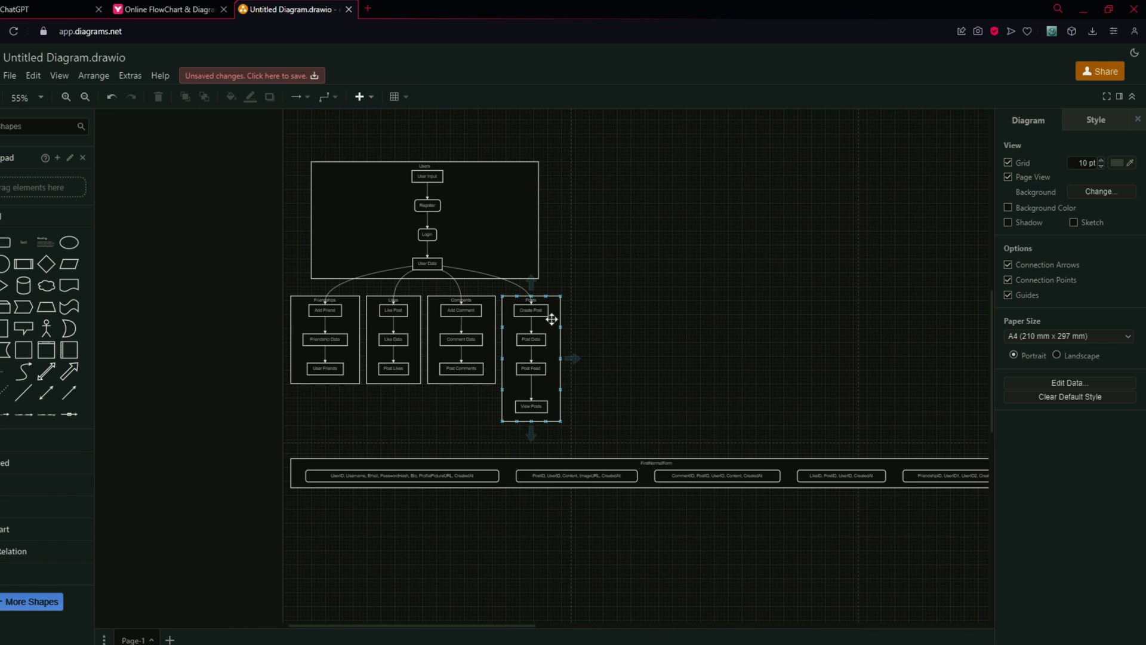
pyautogui.click(804, 418)
pyautogui.scroll(-3, 804, 418)
pyautogui.moveTo(283, 328); pyautogui.dragTo(947, 430)
pyautogui.scroll(-1, 604, 543)
pyautogui.moveTo(548, 625); pyautogui.dragTo(517, 624)
pyautogui.scroll(2, 547, 349)
pyautogui.moveTo(549, 375); pyautogui.dragTo(234, 118)
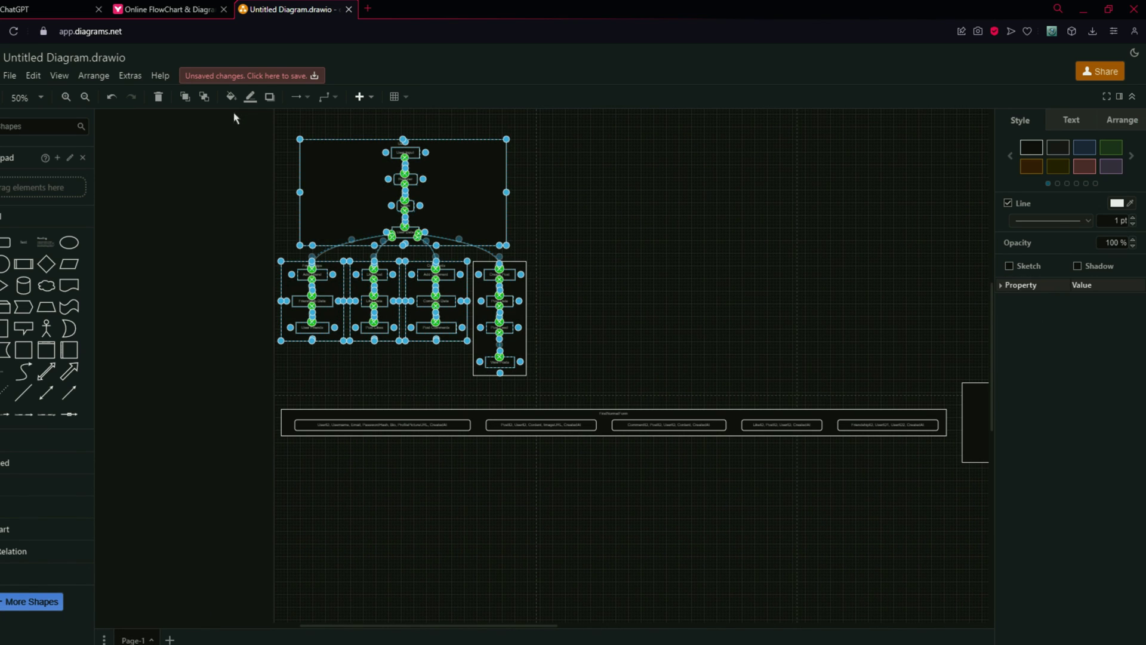
pyautogui.press('Delete')
# Step: Pan across the canvas to check the SecondNormalForm and ThirdNormalForm boxes
pyautogui.moveTo(505, 625); pyautogui.dragTo(603, 517)
pyautogui.scroll(8, 603, 517)
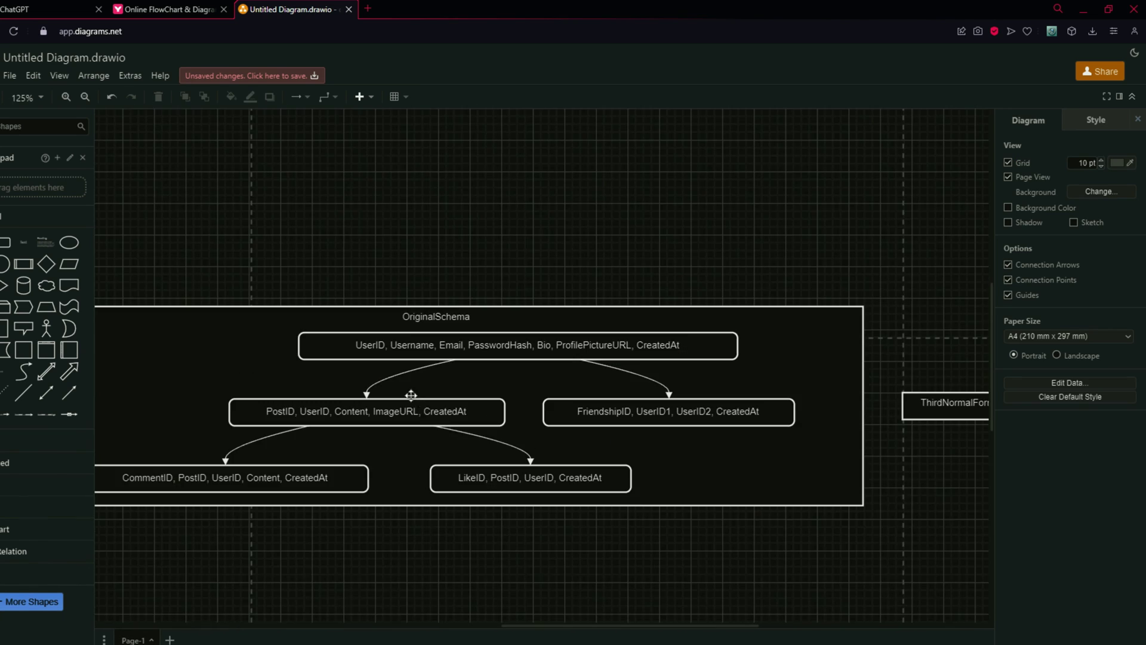
pyautogui.scroll(-4, 525, 386)
pyautogui.moveTo(646, 631); pyautogui.dragTo(598, 509)
pyautogui.moveTo(609, 632); pyautogui.dragTo(386, 597)
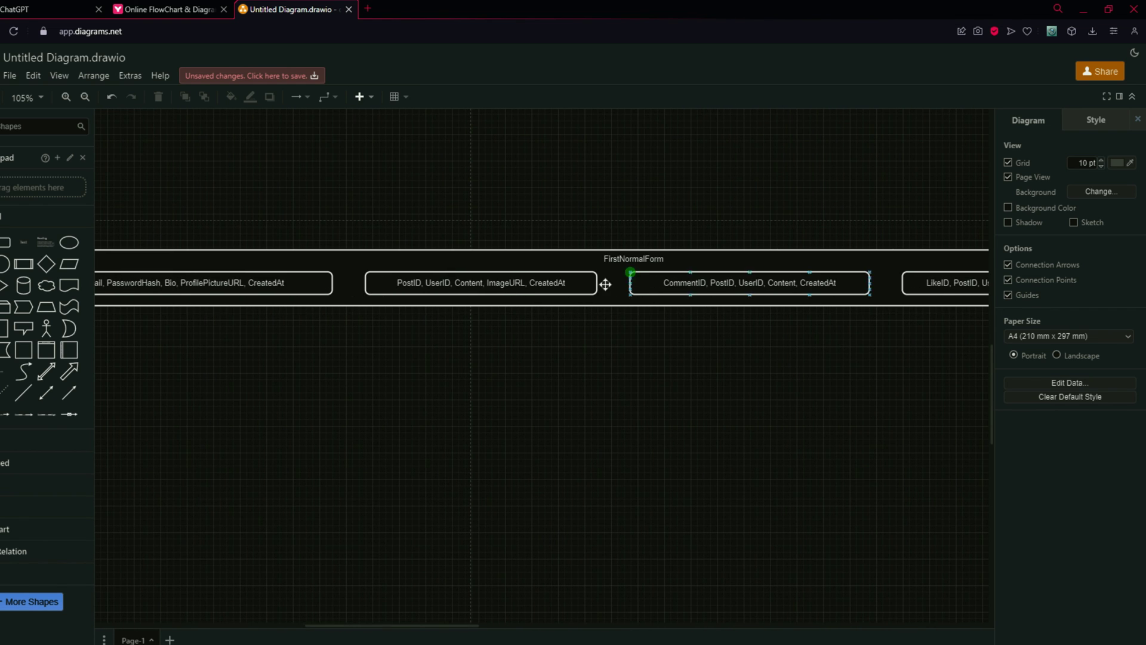
pyautogui.moveTo(436, 625); pyautogui.dragTo(786, 583)
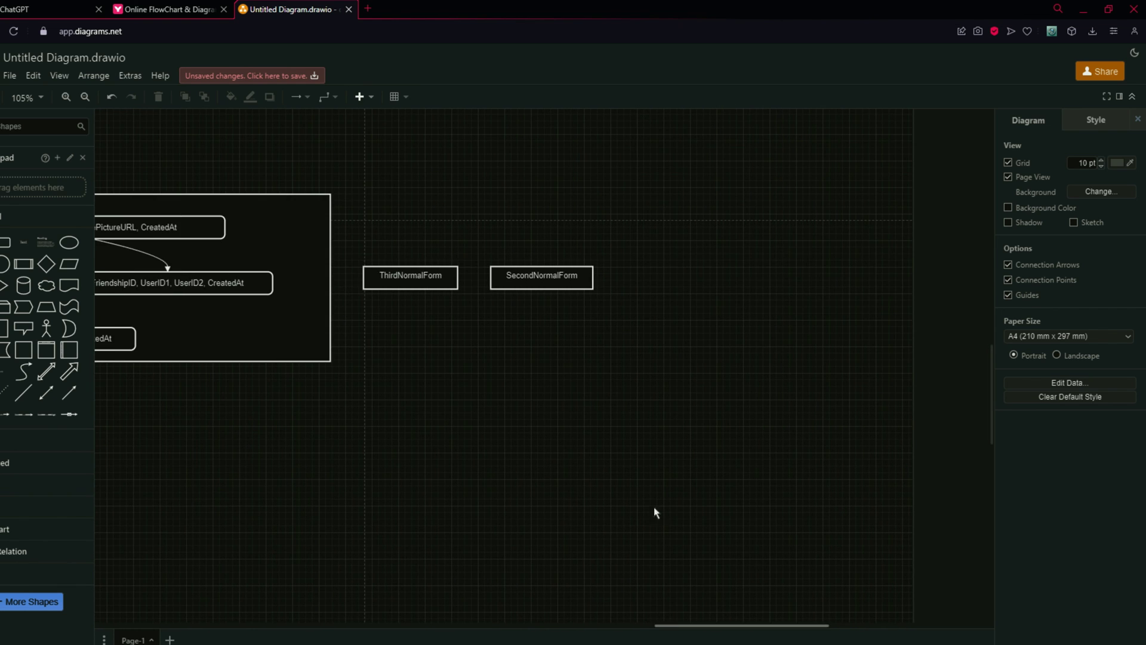
pyautogui.click(514, 287)
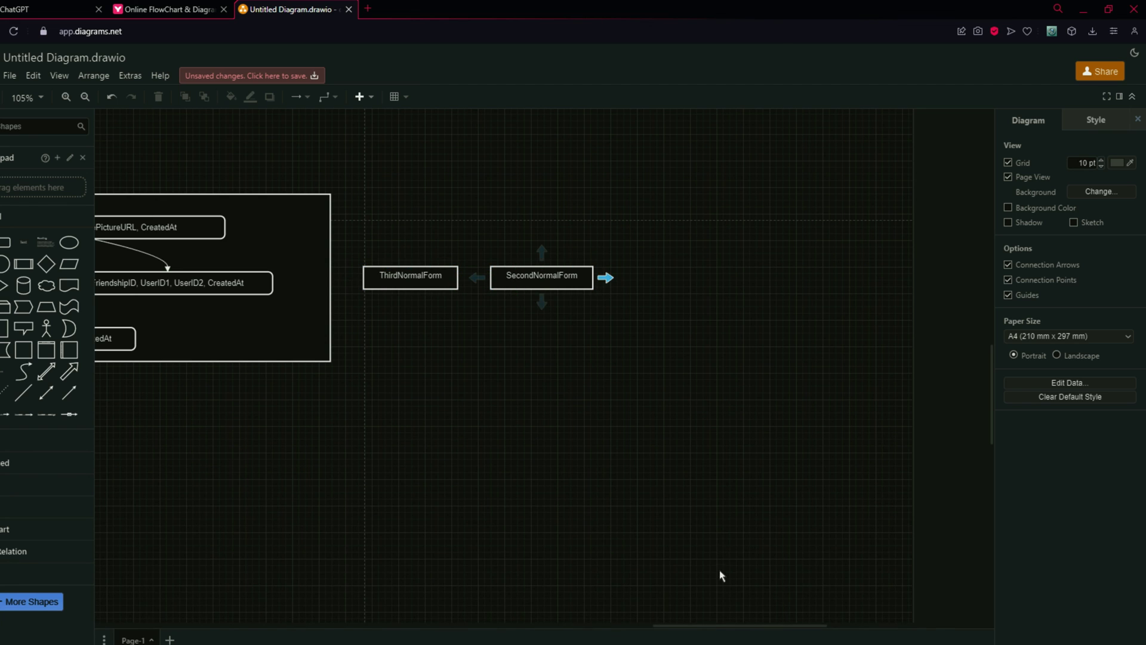
pyautogui.moveTo(705, 625); pyautogui.dragTo(635, 625)
pyautogui.click(749, 272)
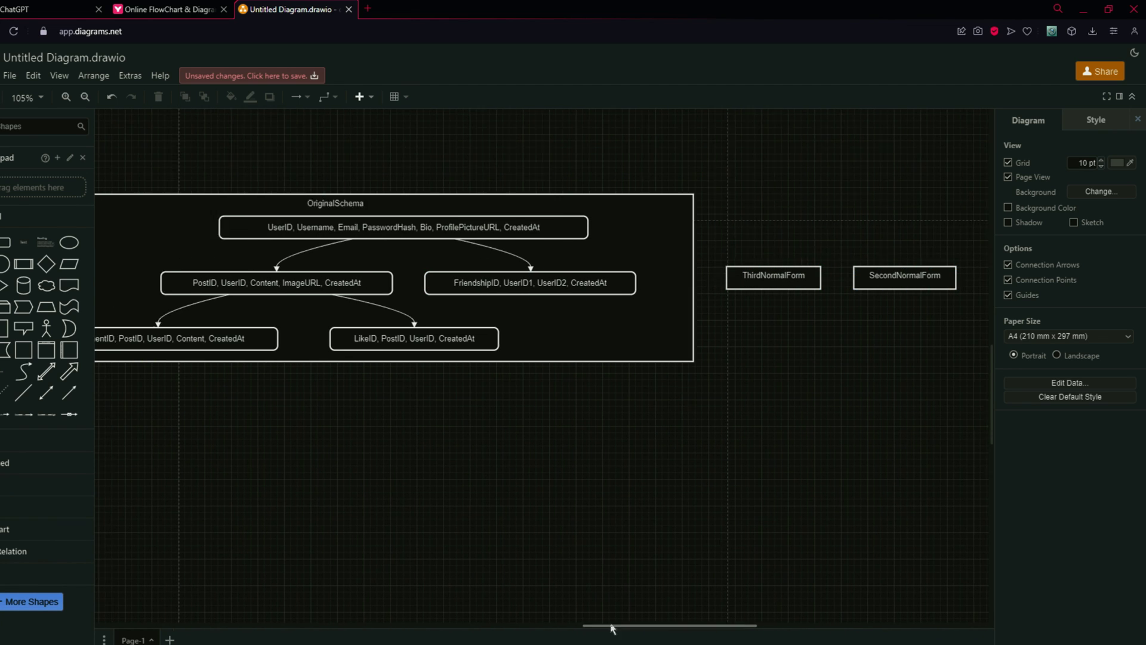
pyautogui.hscroll(-10, 389, 376)
pyautogui.hotkey('ctrl', 'Tab')
pyautogui.scroll(20, 1046, 414)
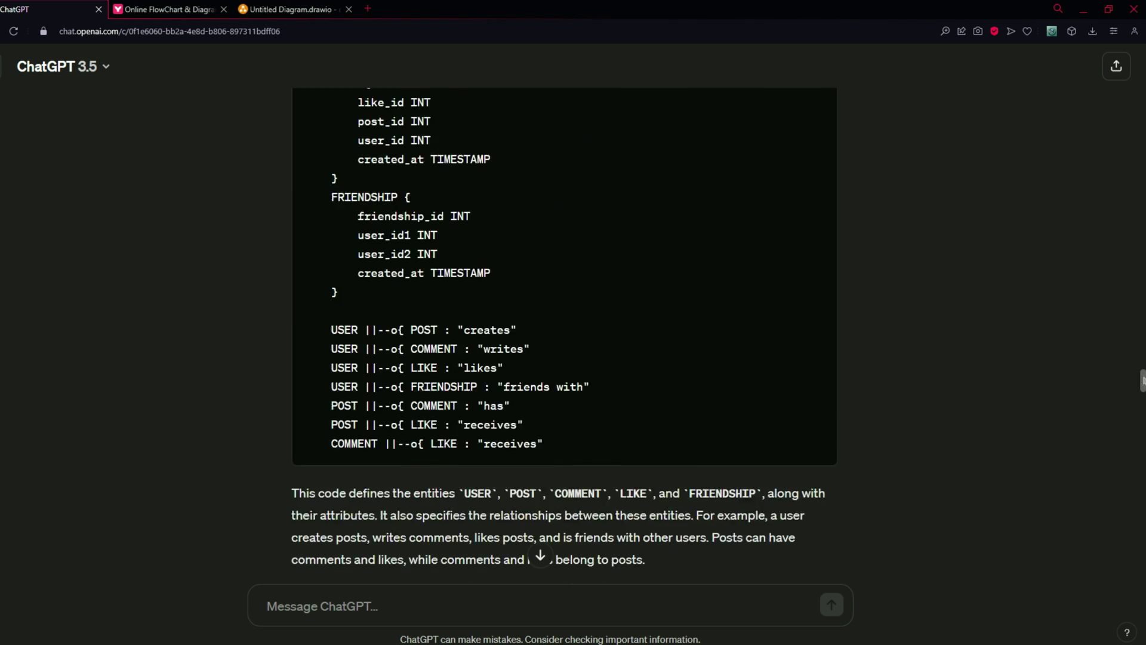
pyautogui.scroll(-1, 406, 250)
pyautogui.scroll(3, 387, 291)
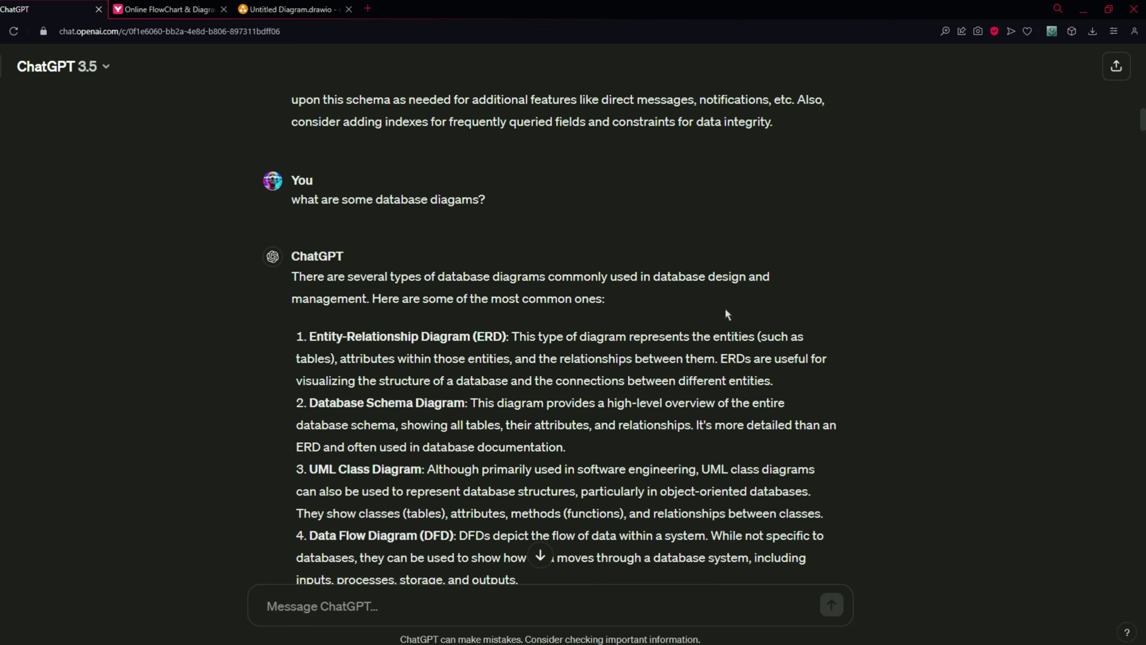
pyautogui.scroll(-1, 321, 355)
pyautogui.scroll(-3, 308, 295)
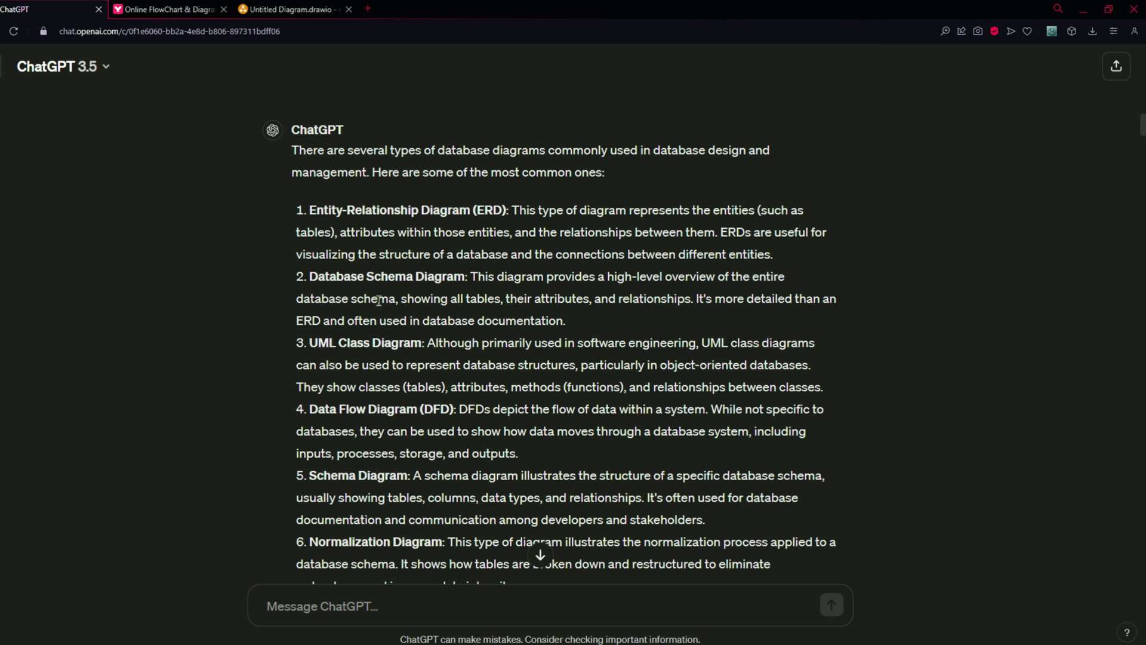
pyautogui.scroll(2, 311, 215)
pyautogui.scroll(-2, 376, 292)
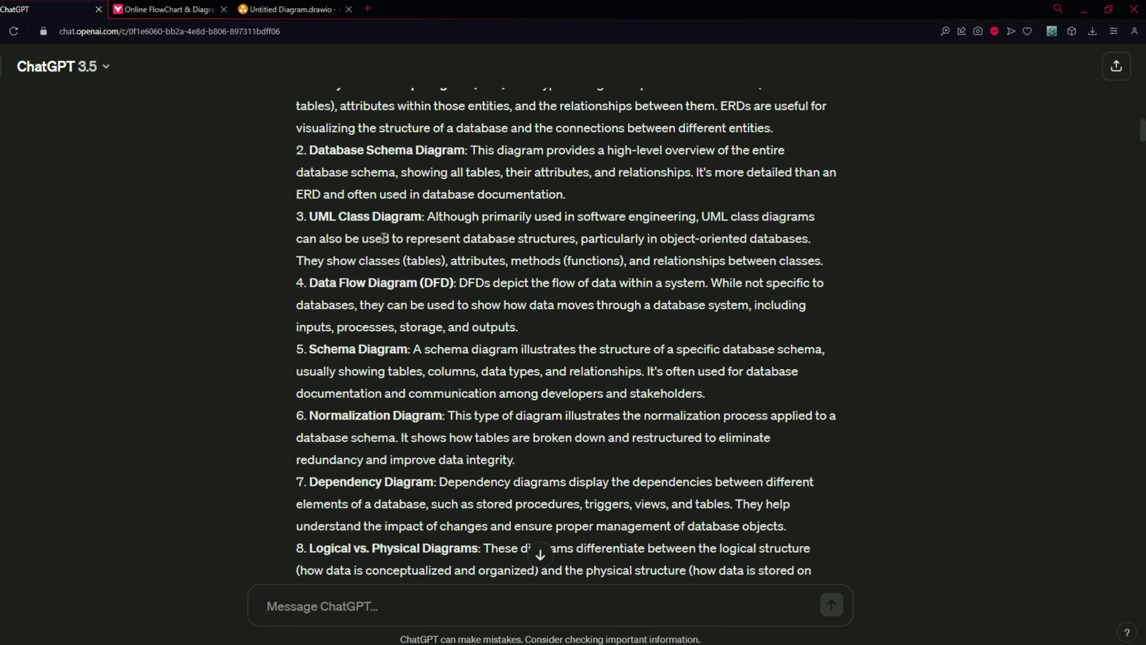
pyautogui.scroll(1, 361, 219)
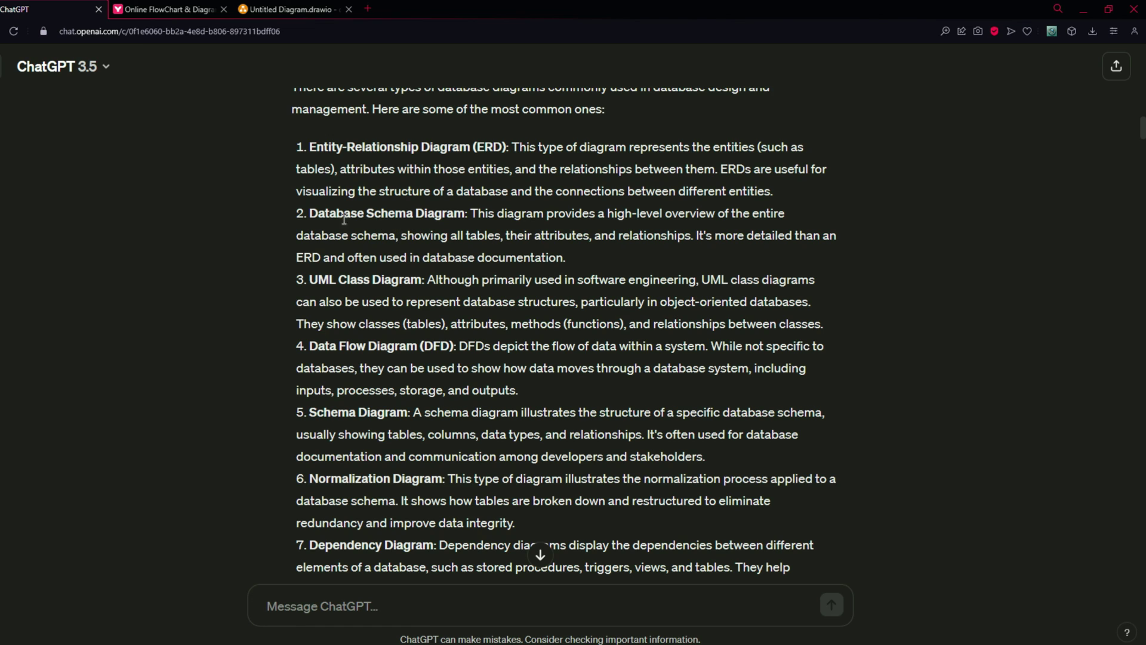